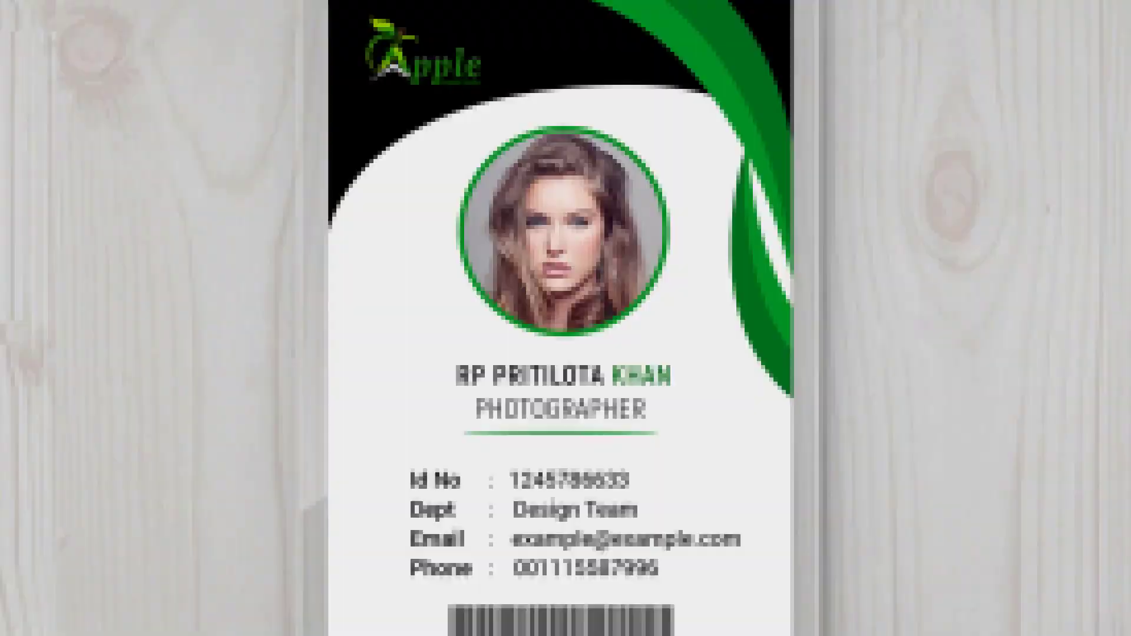
# Create a white 635 × 1011 pixel, 300 ppi portrait document named 'ID Card Design'.
pyautogui.click(45, 11)
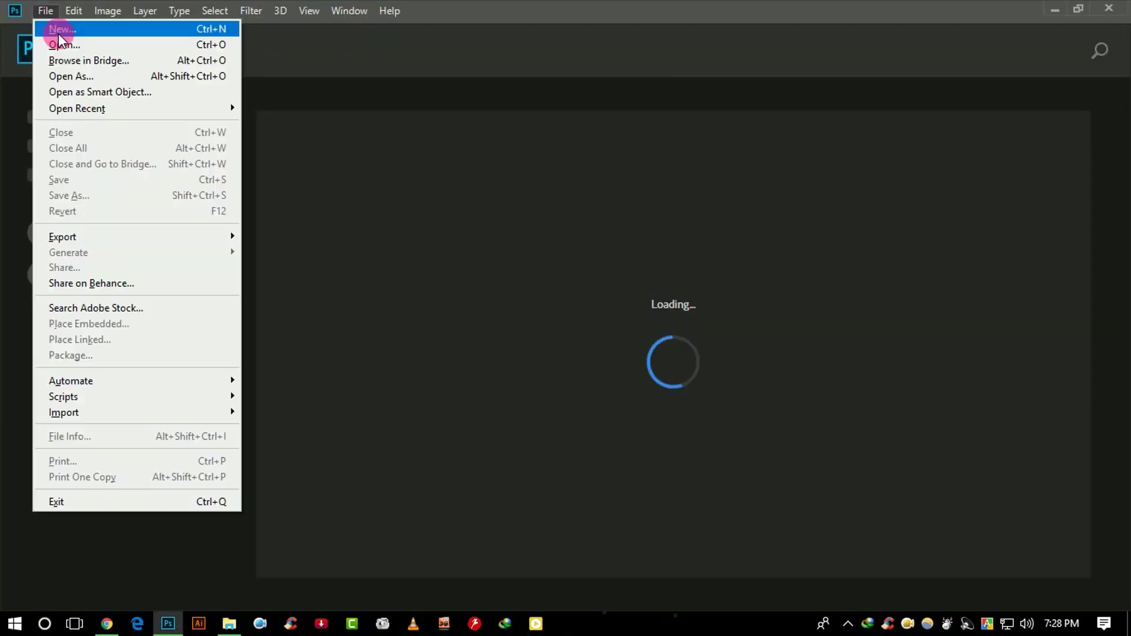
pyautogui.click(65, 30)
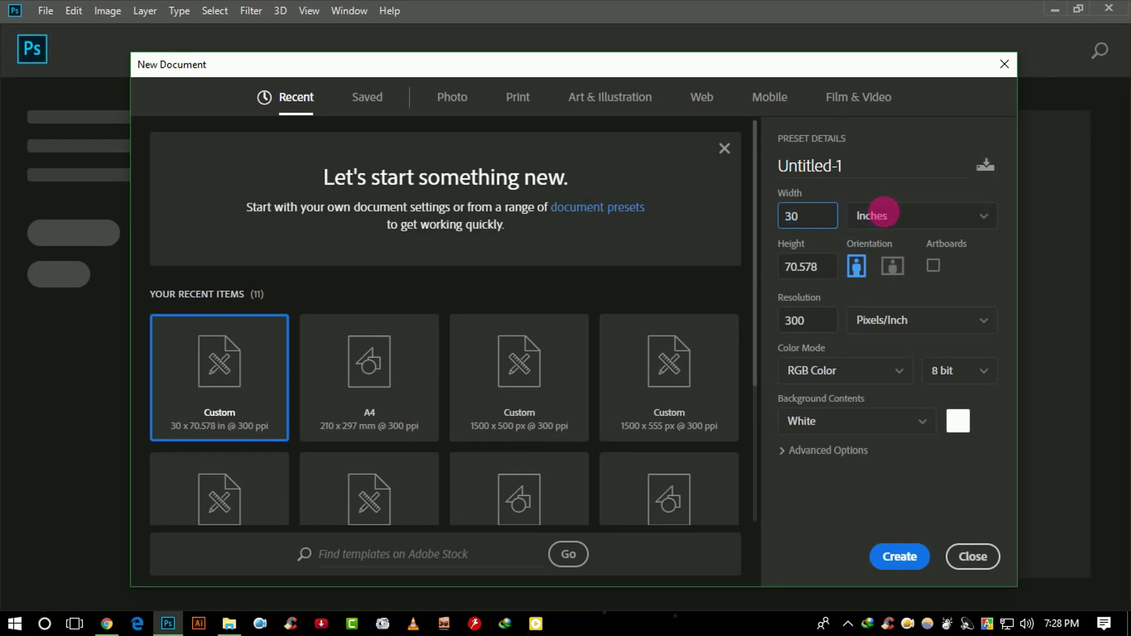
pyautogui.click(882, 216)
pyautogui.click(866, 243)
pyautogui.doubleClick(838, 218)
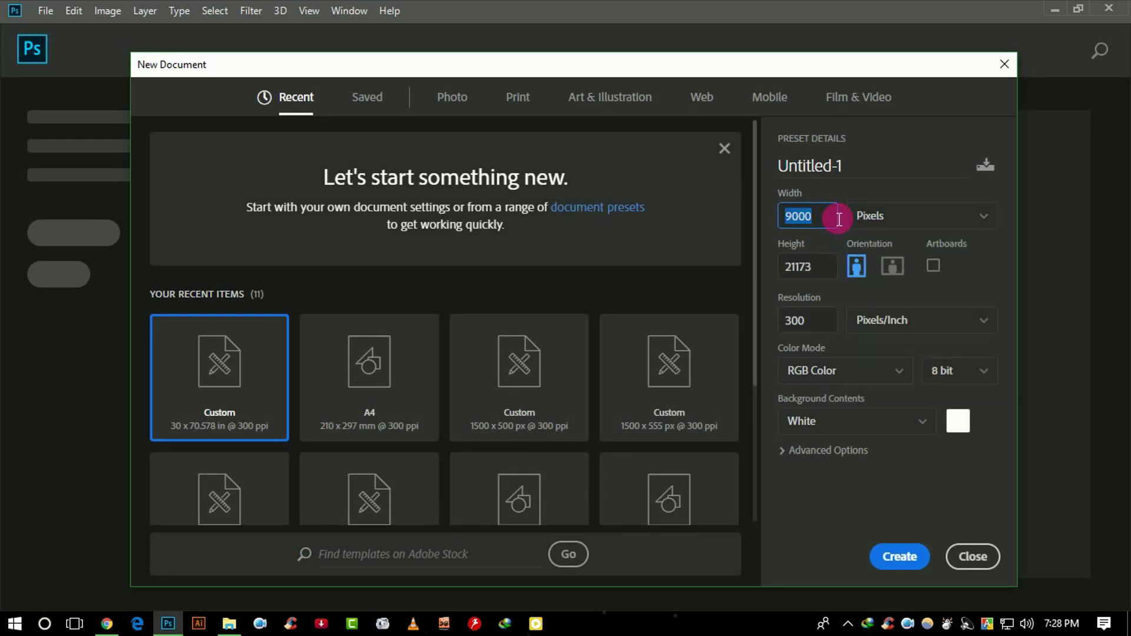
pyautogui.doubleClick(831, 280)
pyautogui.write('1011')
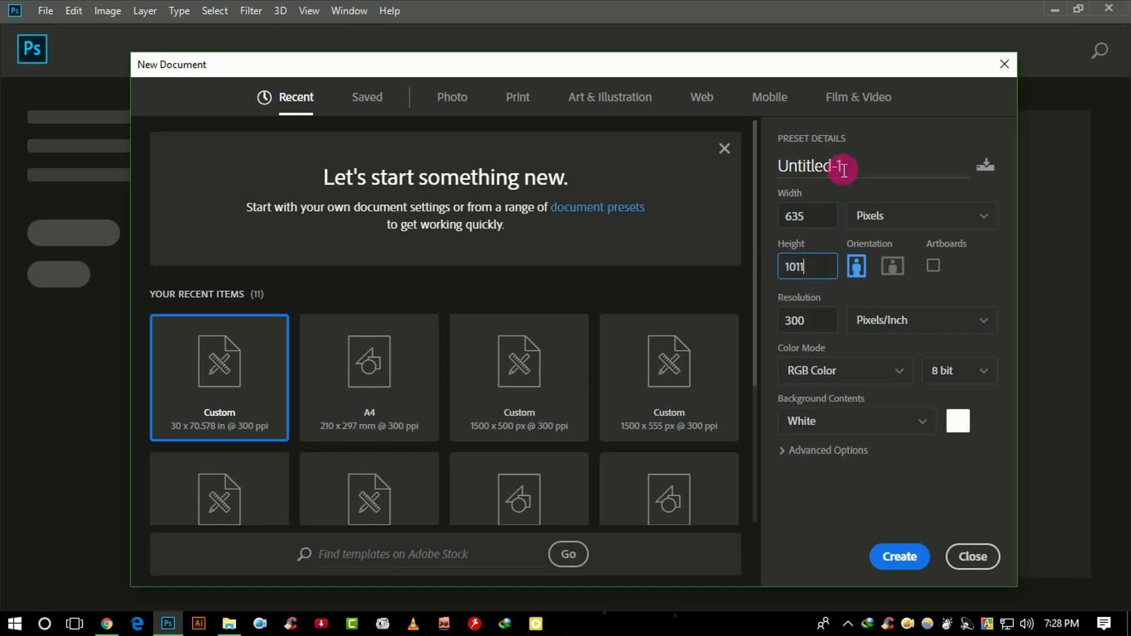
pyautogui.doubleClick(843, 170)
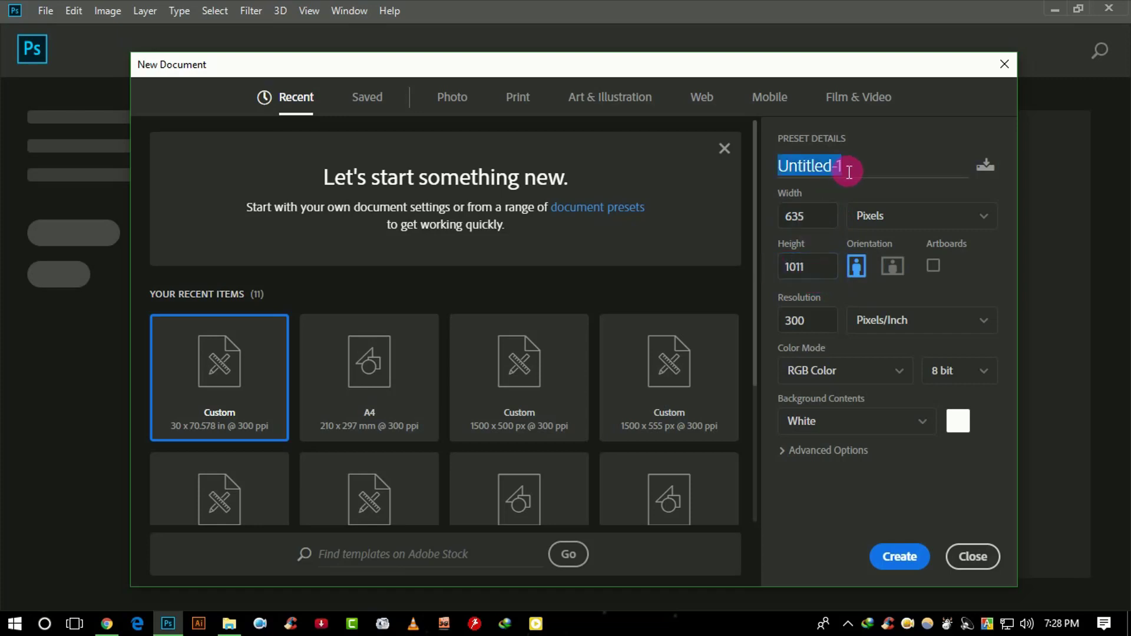
pyautogui.write('ID Card Design')
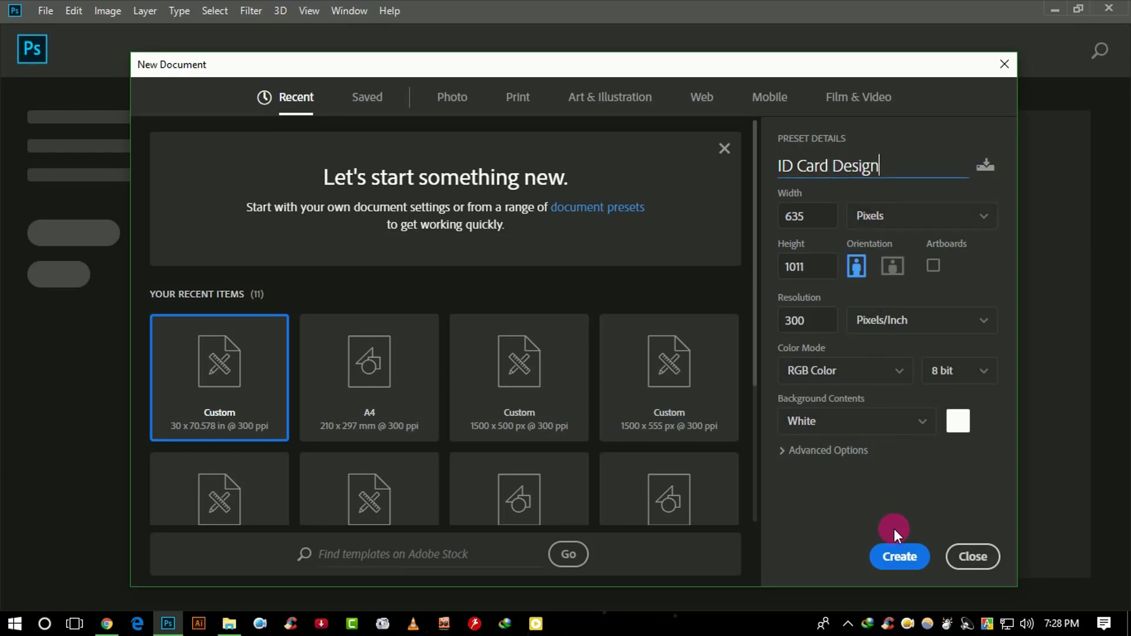
pyautogui.click(898, 555)
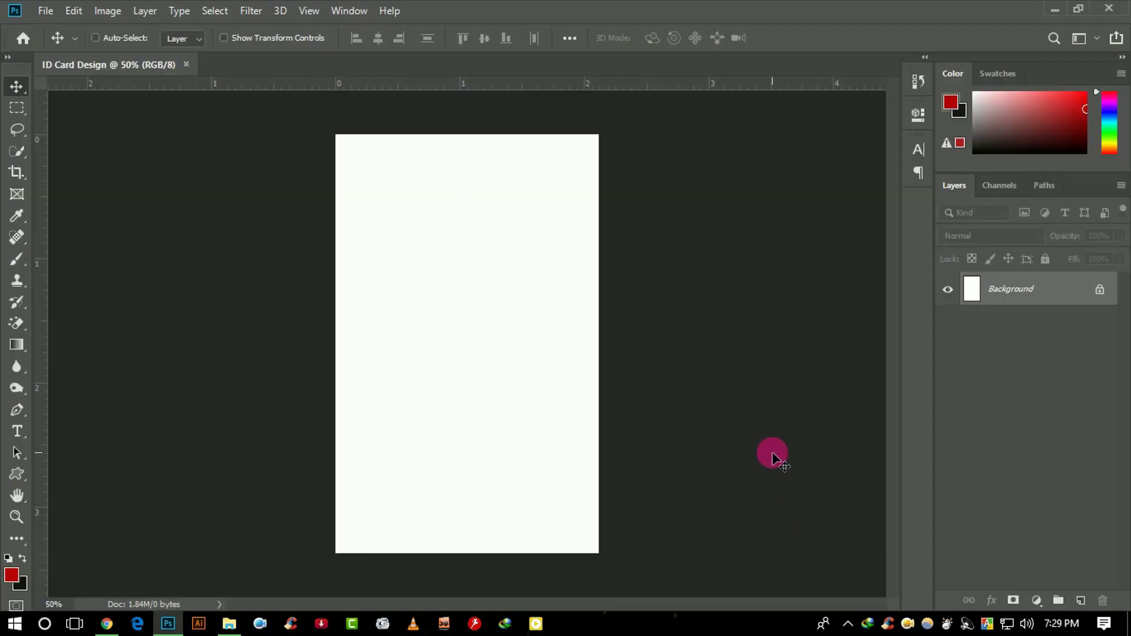
# Pen-draw black Shape 1 over the card's top with a curved arch bottom edge.
pyautogui.press('ctrl')
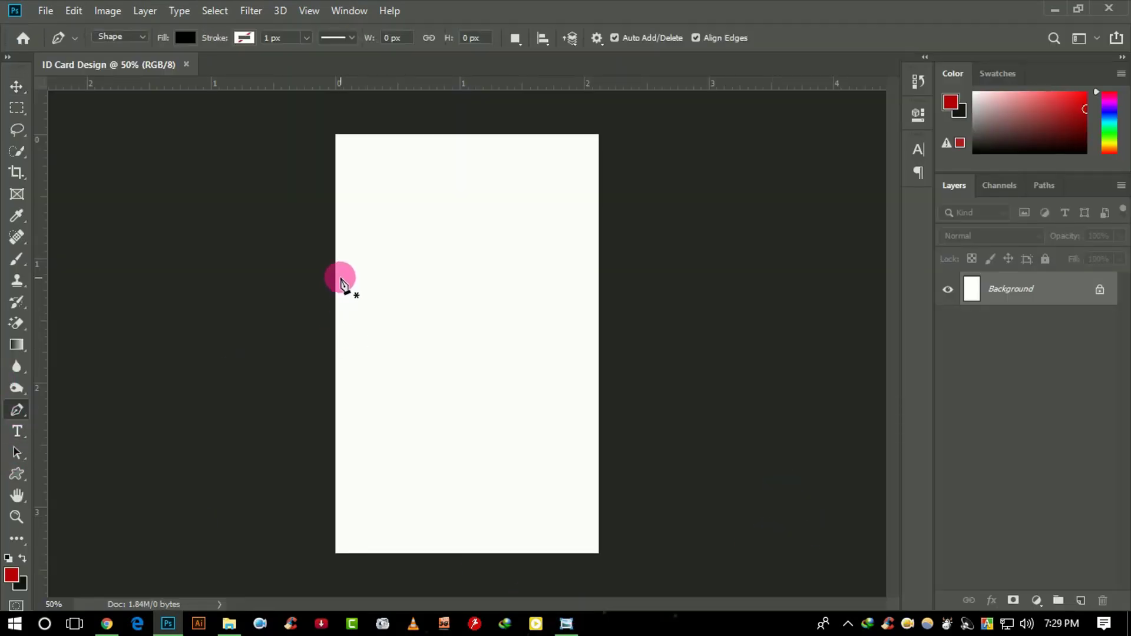
pyautogui.click(1082, 600)
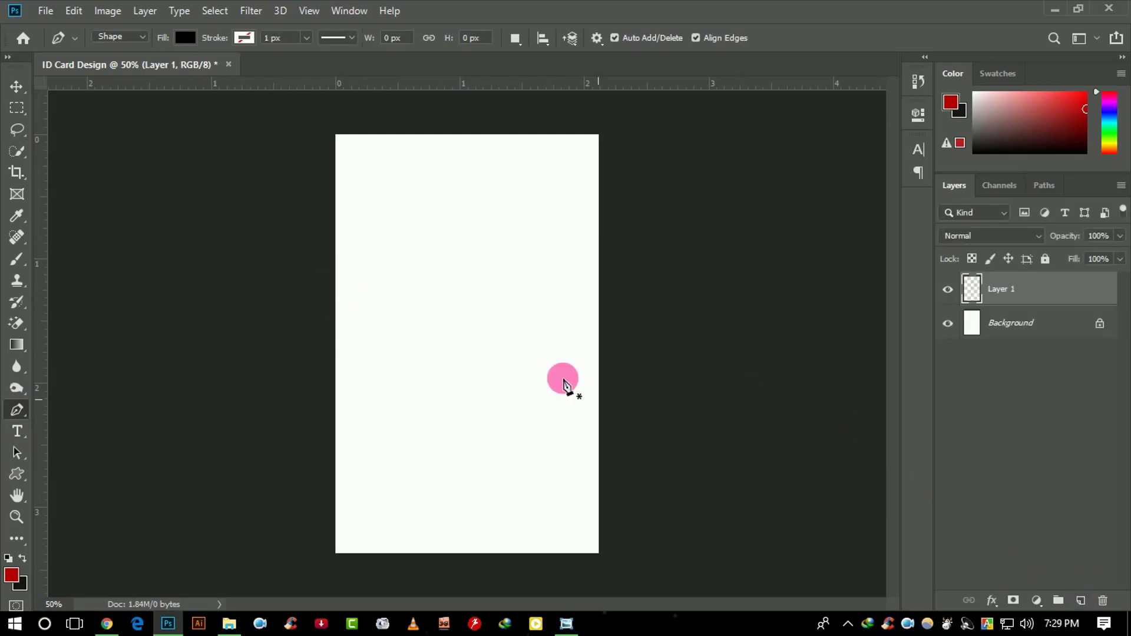
pyautogui.click(335, 272)
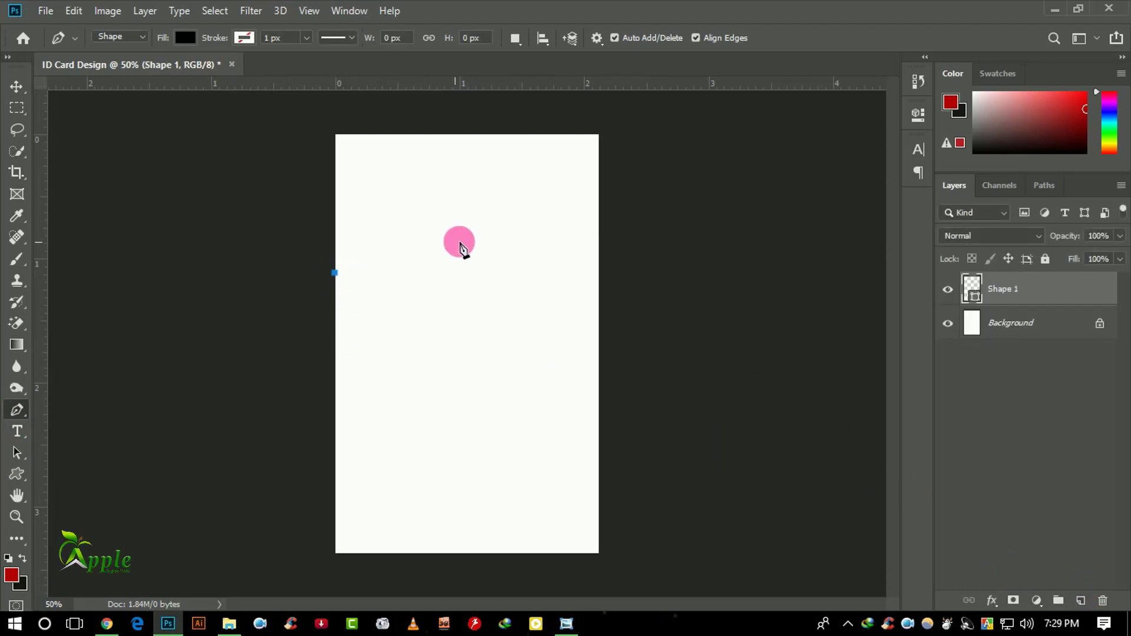
pyautogui.moveTo(499, 185); pyautogui.dragTo(653, 181)
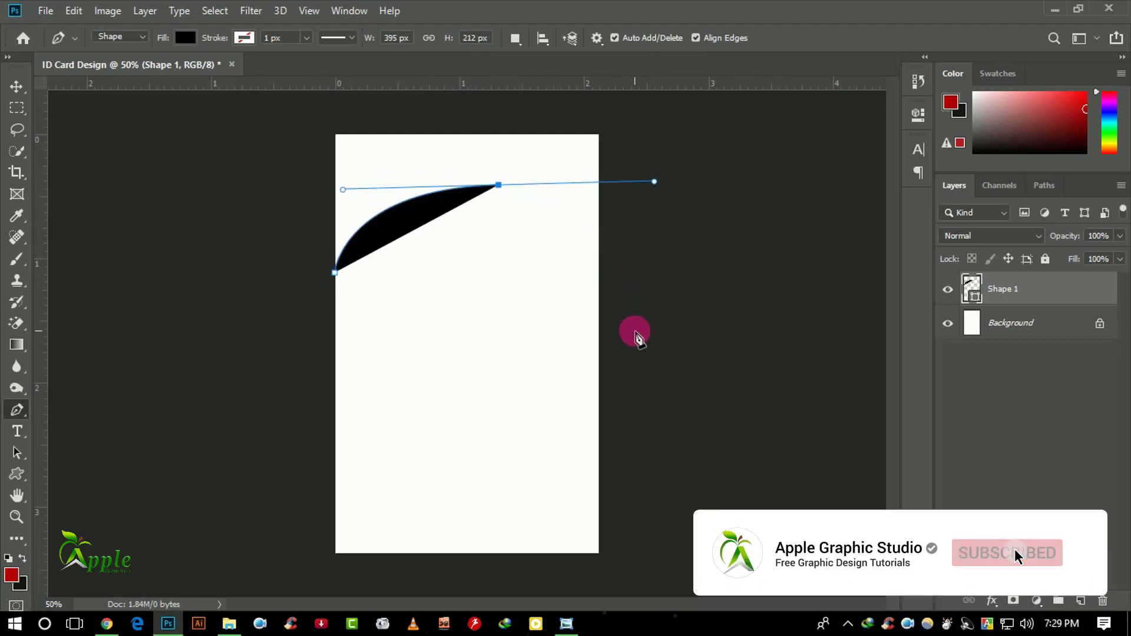
pyautogui.moveTo(634, 336); pyautogui.dragTo(642, 377)
pyautogui.moveTo(634, 335); pyautogui.dragTo(614, 362)
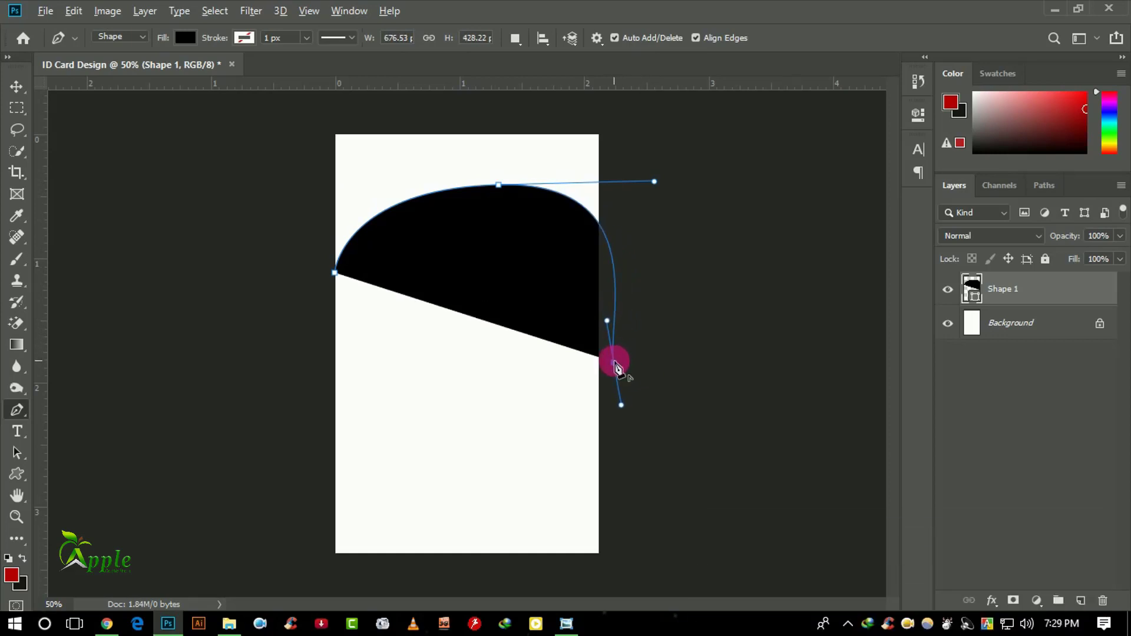
pyautogui.click(629, 118)
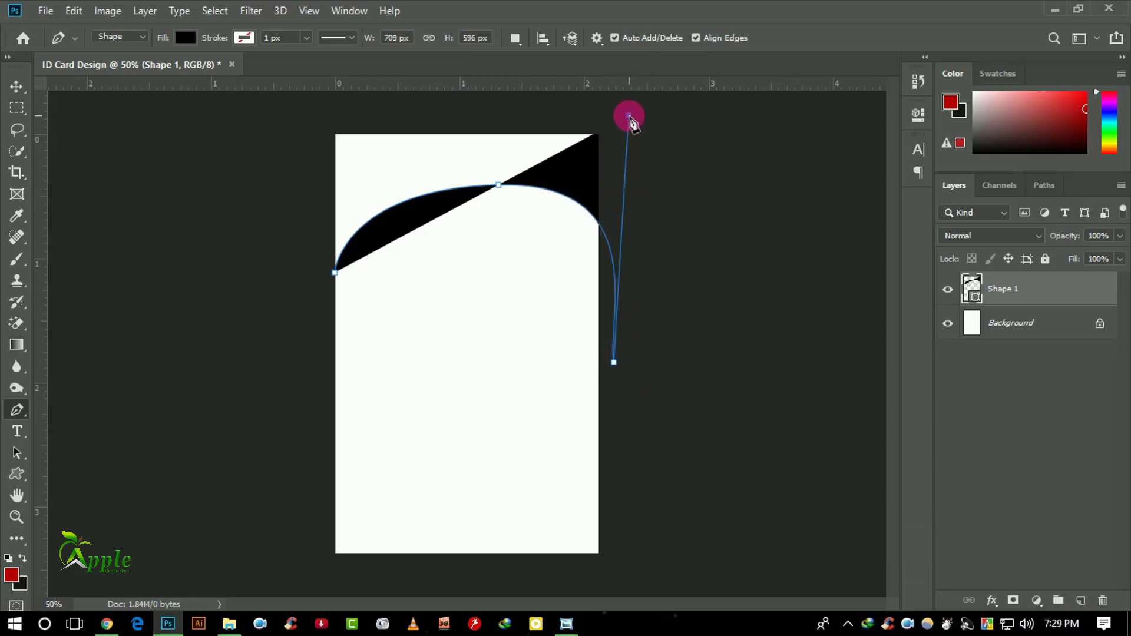
pyautogui.click(313, 106)
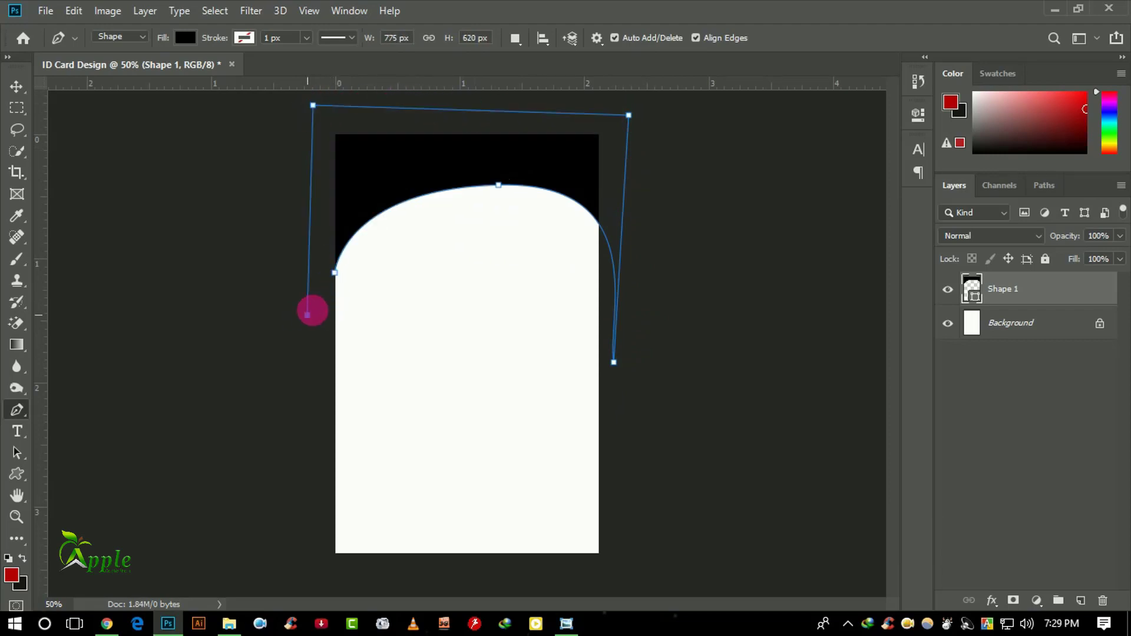
pyautogui.click(335, 272)
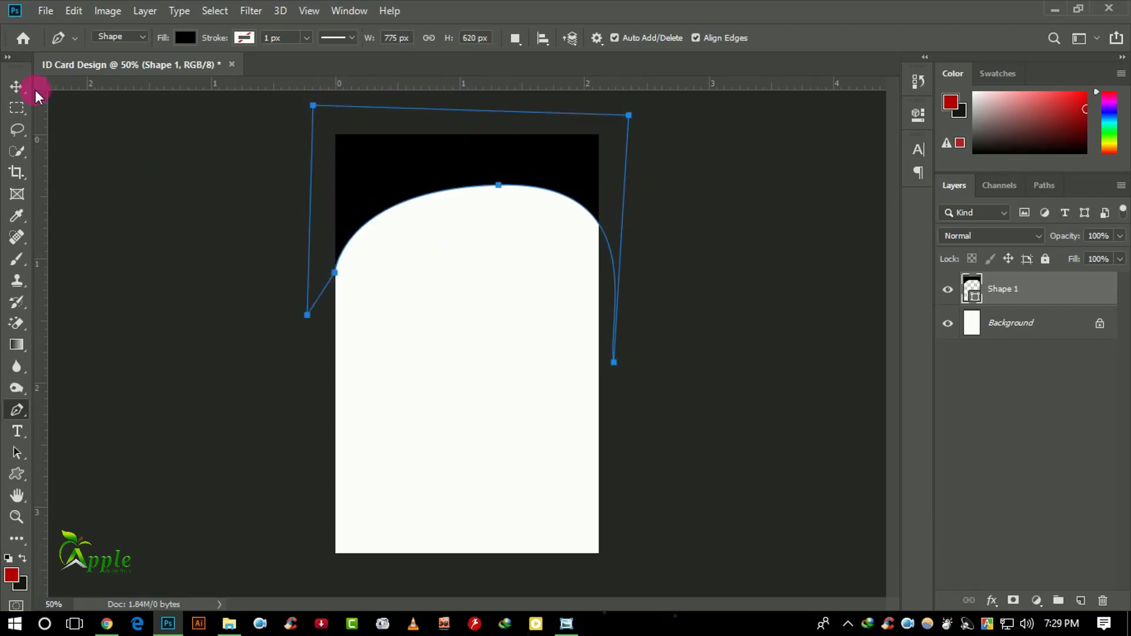
pyautogui.click(17, 87)
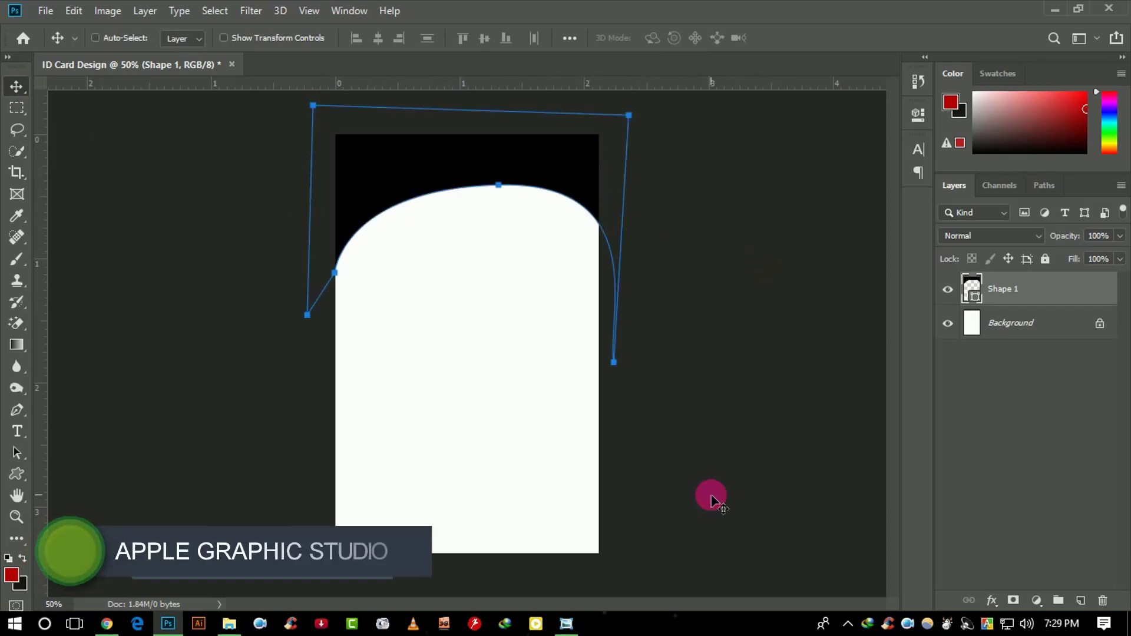
# On a new layer, start Shape 2 at the top edge with a corner point on the right edge.
pyautogui.click(1080, 601)
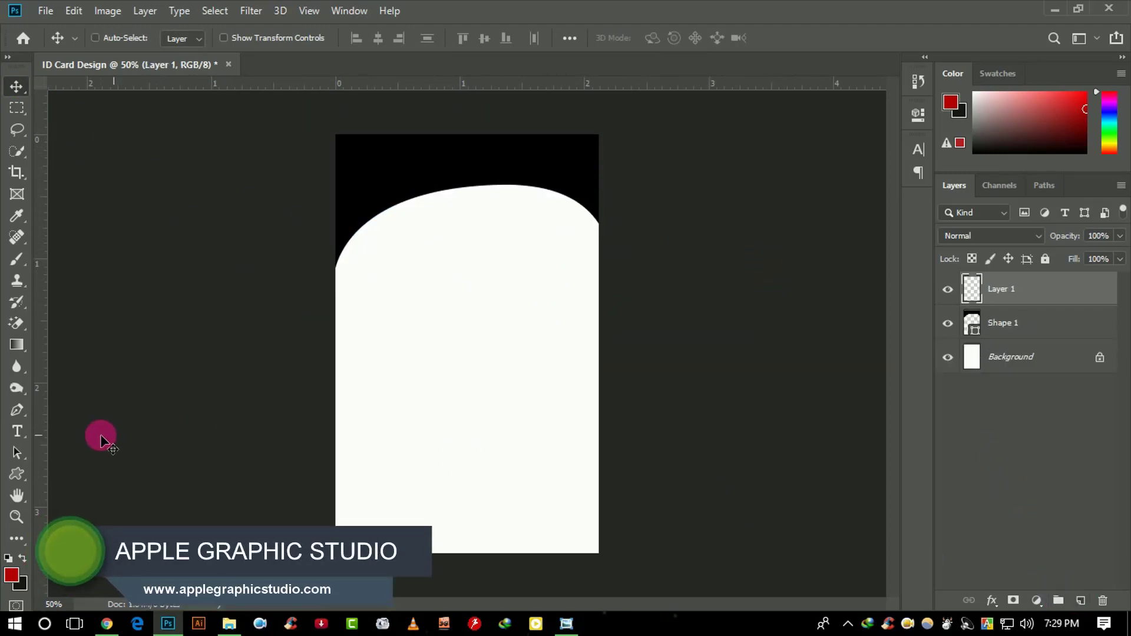
pyautogui.click(18, 416)
pyautogui.scroll(1, 501, 241)
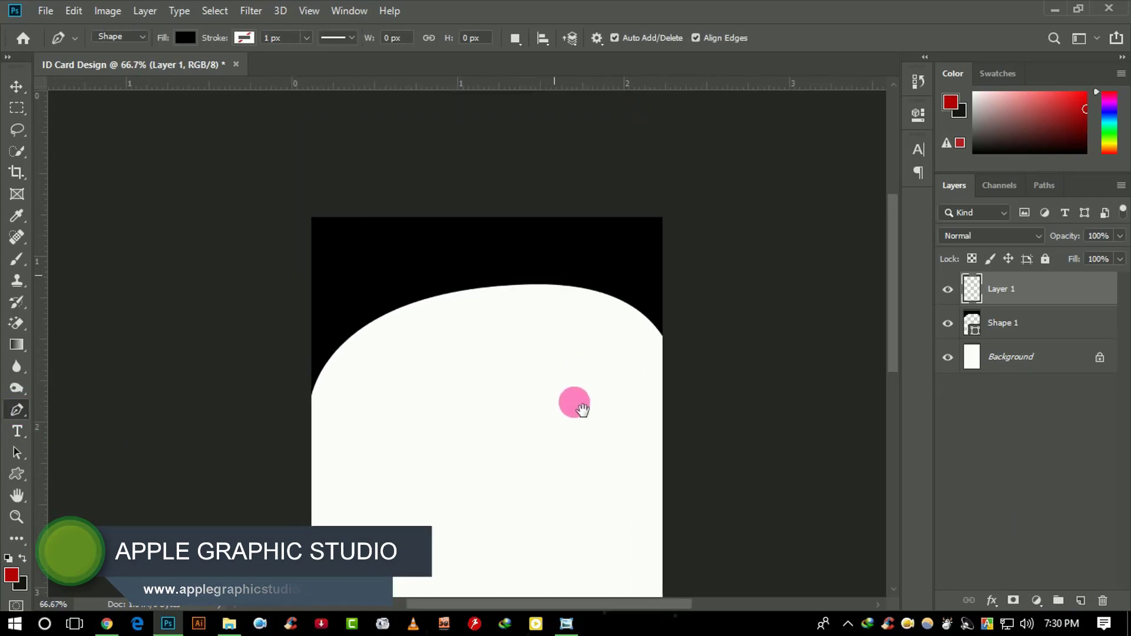
pyautogui.click(536, 221)
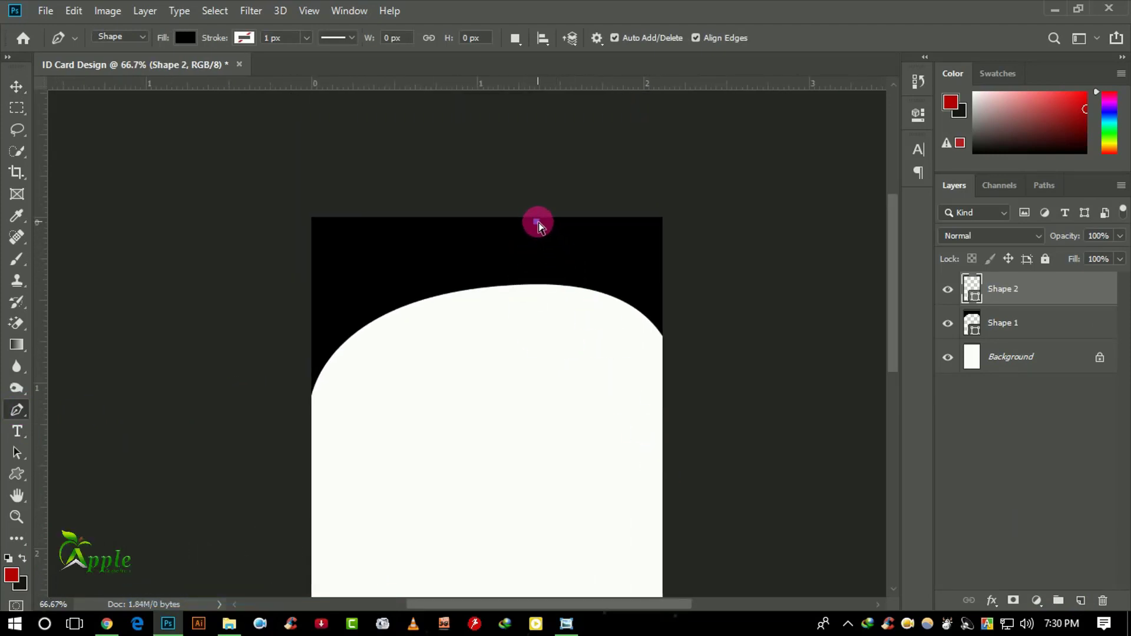
pyautogui.moveTo(655, 507); pyautogui.dragTo(547, 439)
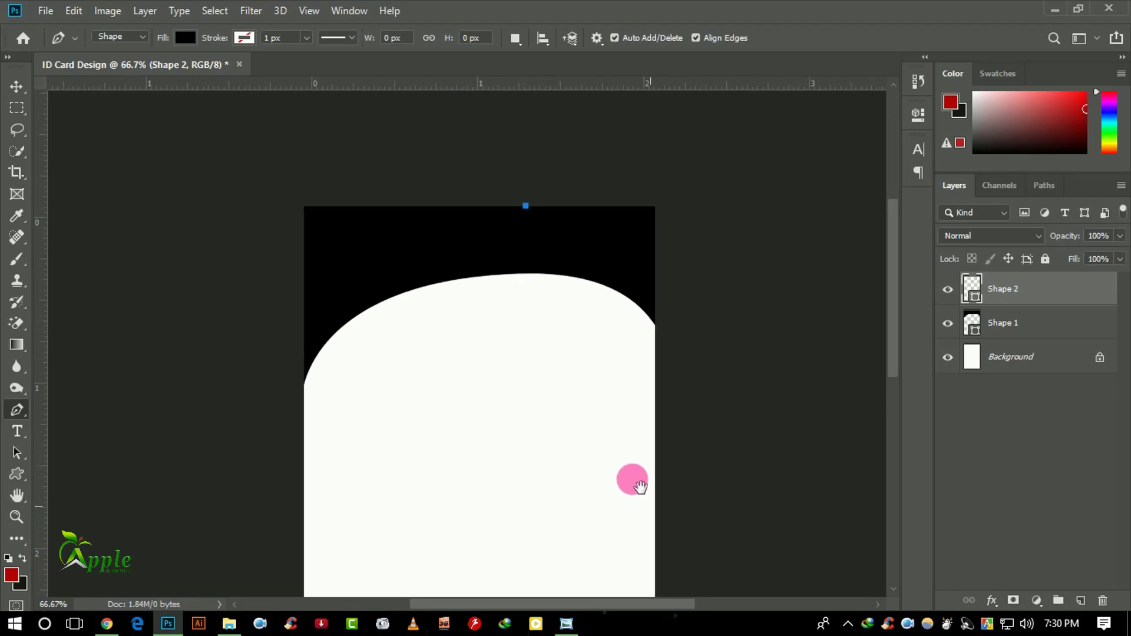
pyautogui.moveTo(557, 378)
pyautogui.mouseDown()
pyautogui.moveTo(594, 593)
pyautogui.moveTo(578, 583)
pyautogui.mouseUp()
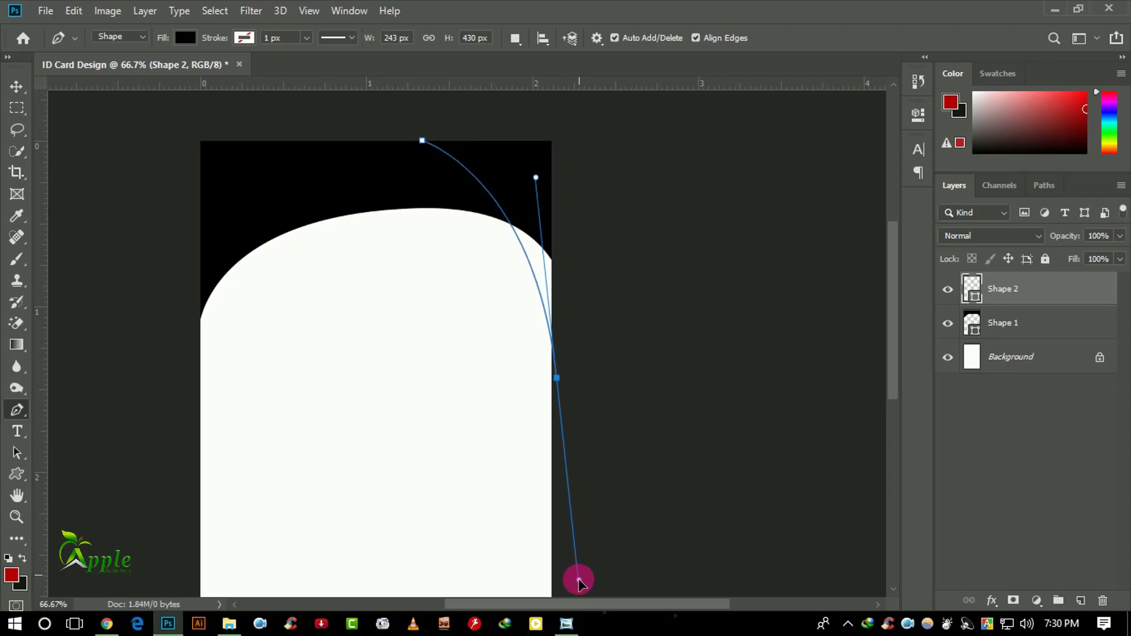
pyautogui.moveTo(580, 586); pyautogui.dragTo(576, 586)
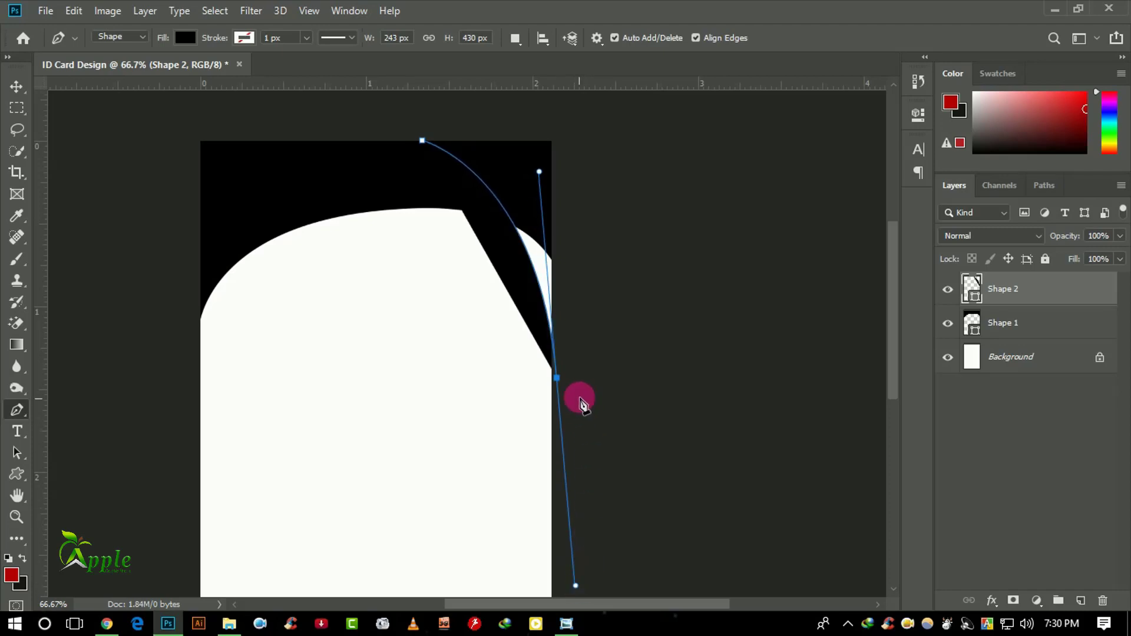
pyautogui.moveTo(559, 379); pyautogui.dragTo(556, 384)
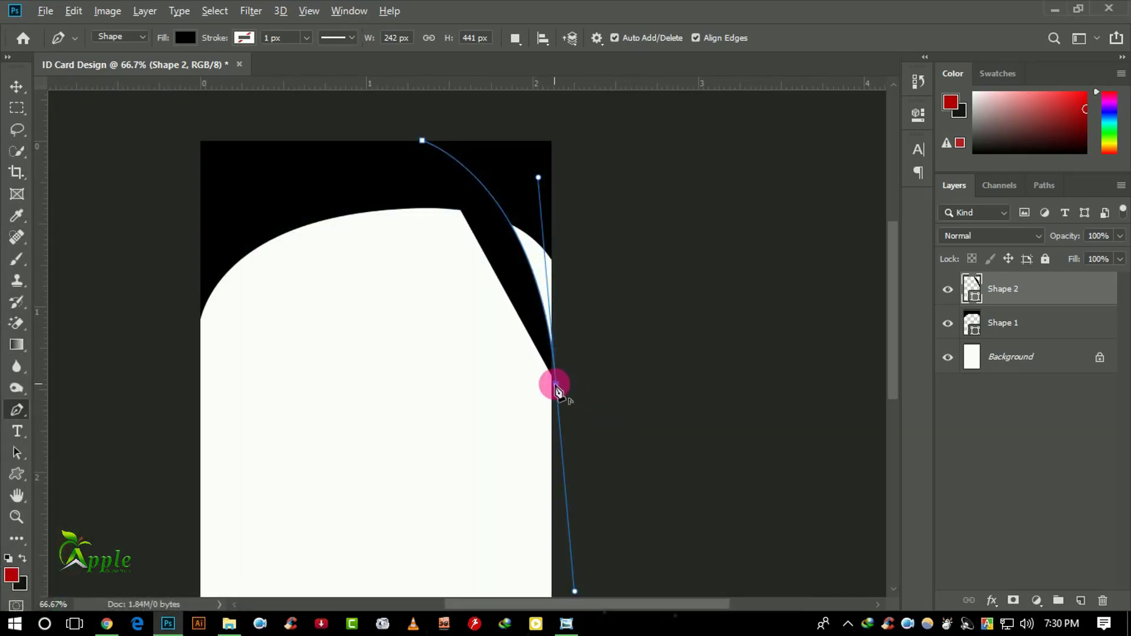
pyautogui.click(556, 386)
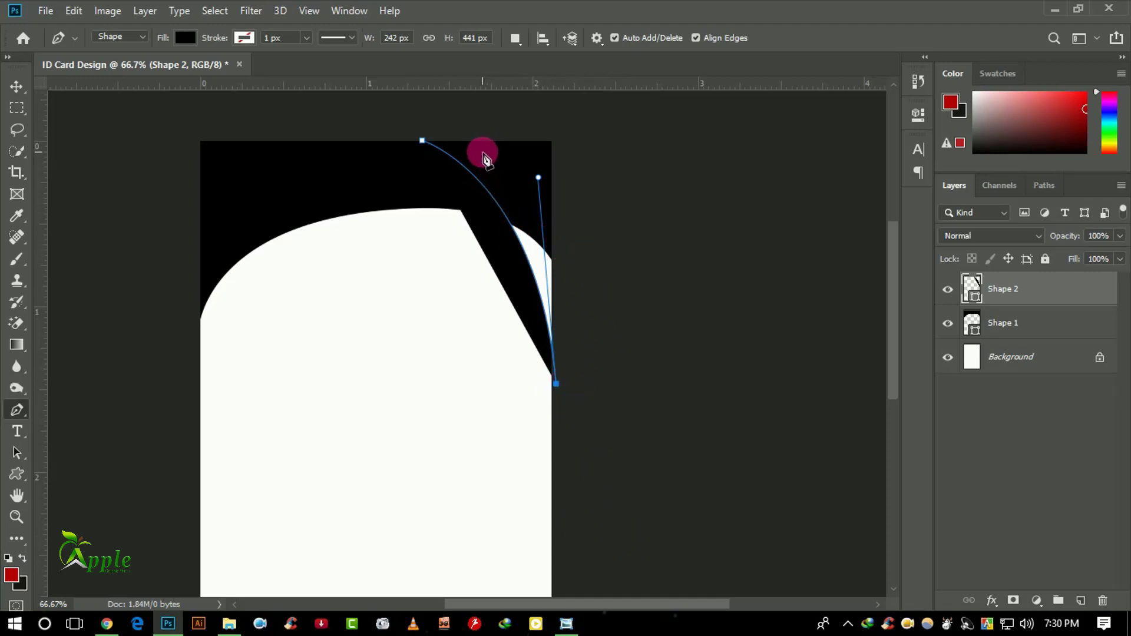
# Curve Shape 2's path back to the top edge and smooth its arc.
pyautogui.hotkey('ctrl', '-')
pyautogui.hotkey('ctrl', '-')
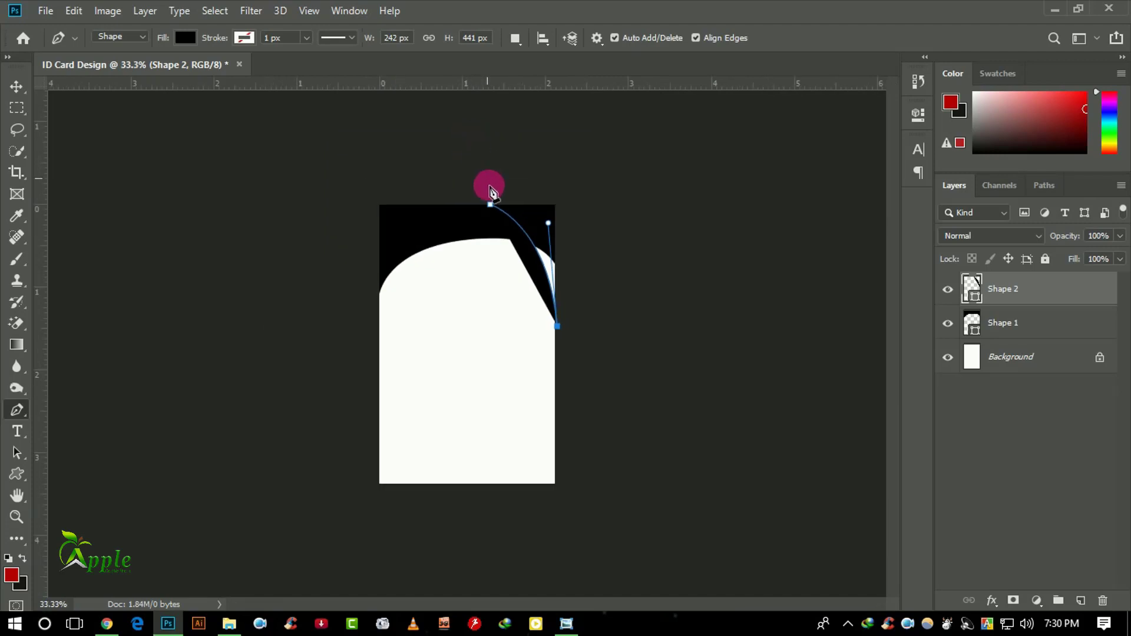
pyautogui.moveTo(503, 193)
pyautogui.mouseDown()
pyautogui.moveTo(445, 134)
pyautogui.moveTo(436, 159)
pyautogui.moveTo(432, 149)
pyautogui.mouseUp()
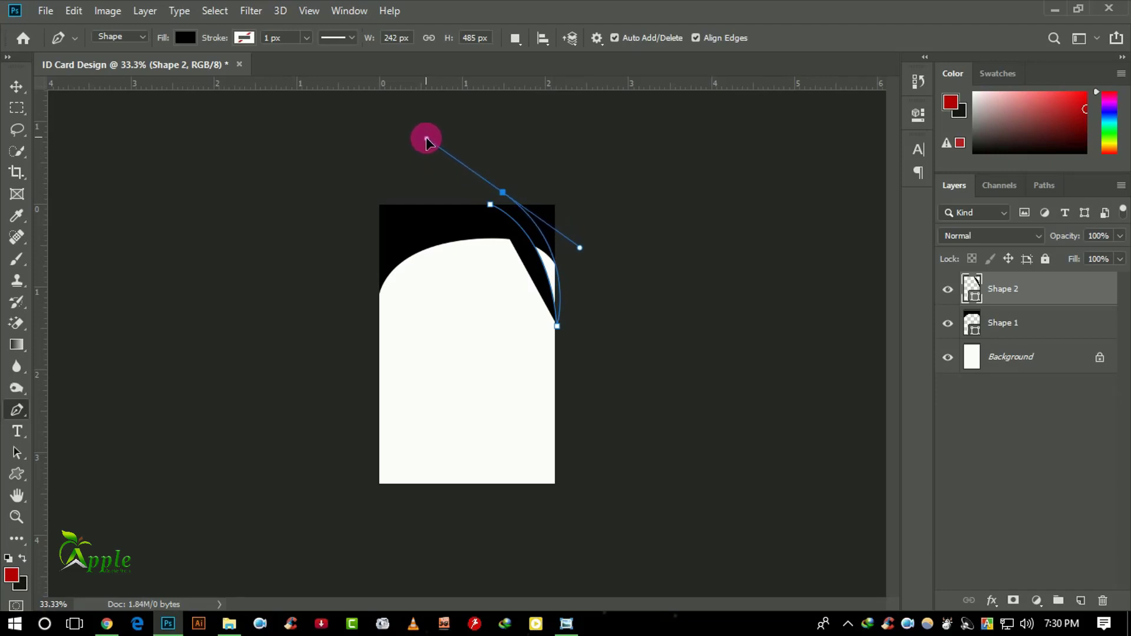
pyautogui.moveTo(426, 140); pyautogui.dragTo(421, 148)
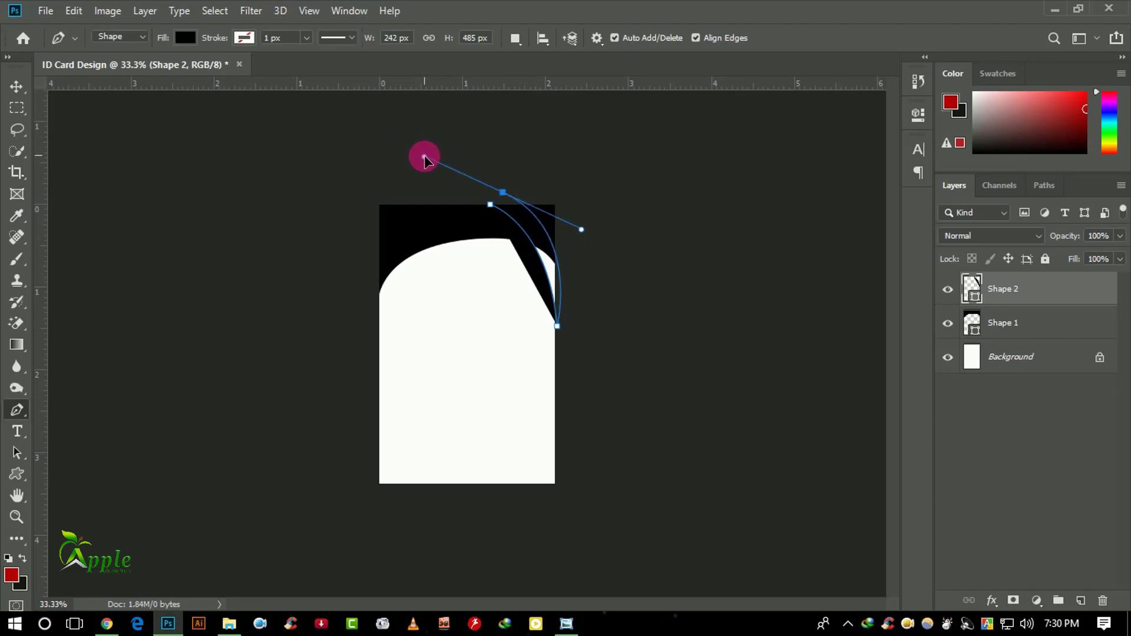
pyautogui.moveTo(429, 159); pyautogui.dragTo(429, 158)
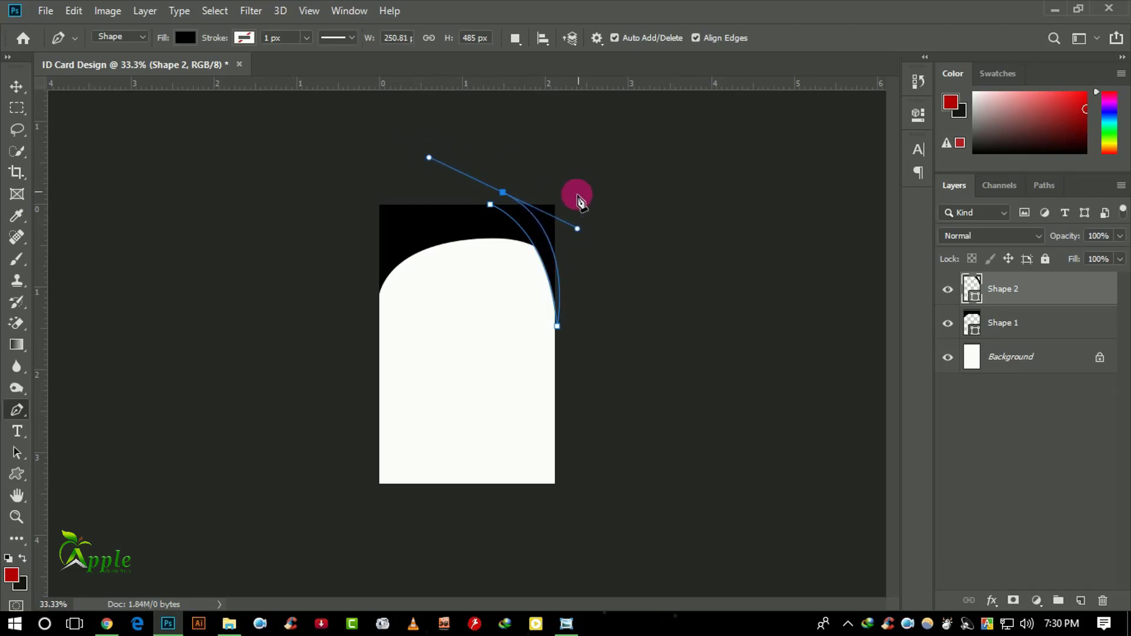
pyautogui.keyDown('alt'); pyautogui.click(504, 193); pyautogui.keyUp('alt')
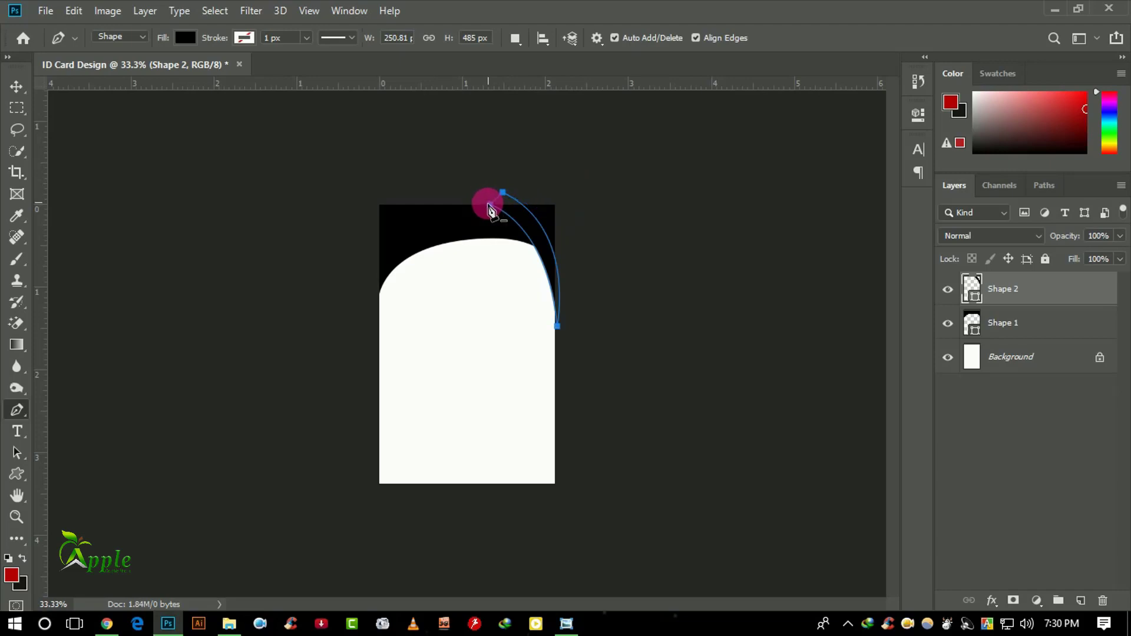
pyautogui.click(16, 86)
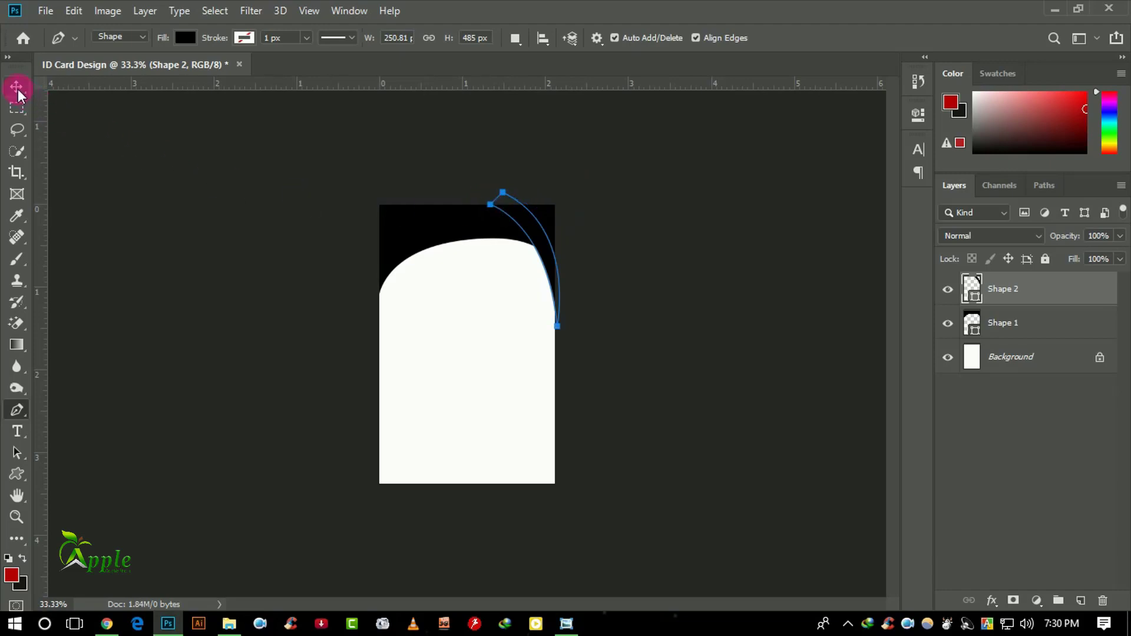
# Fill Shape 2 with bright green #019c25.
pyautogui.doubleClick(973, 289)
pyautogui.moveTo(809, 286); pyautogui.dragTo(965, 262)
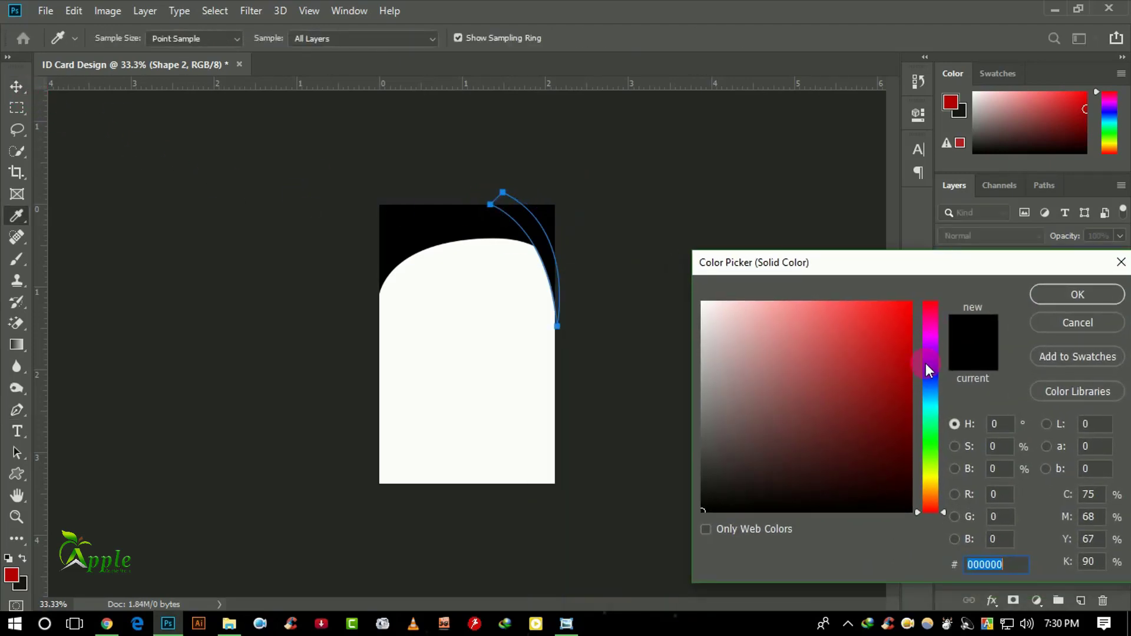
pyautogui.moveTo(935, 419); pyautogui.dragTo(933, 434)
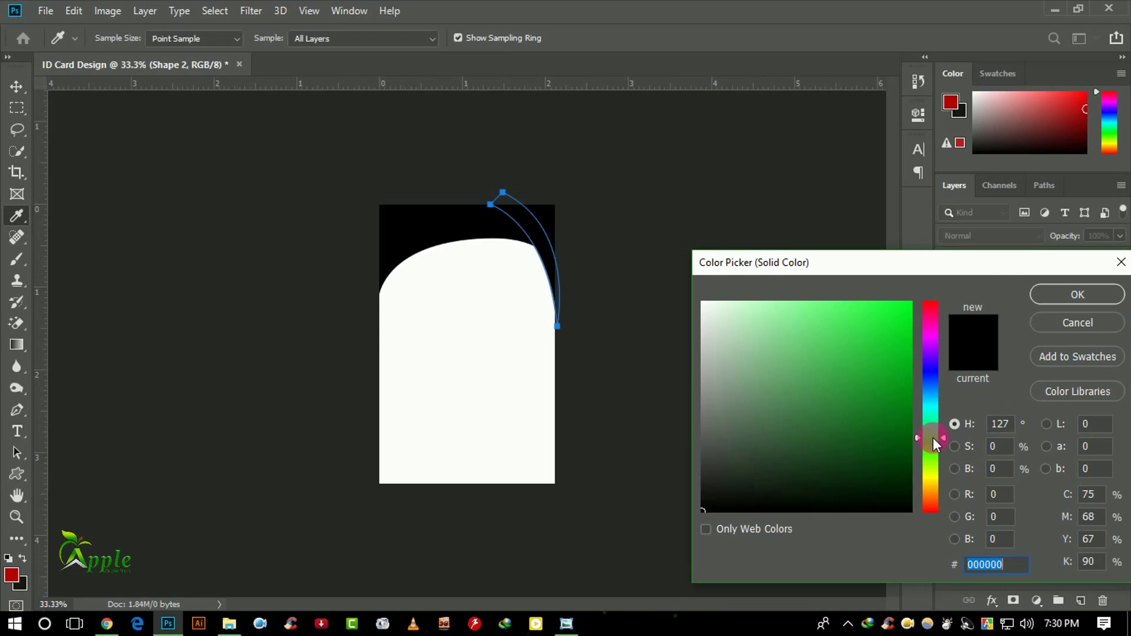
pyautogui.click(910, 383)
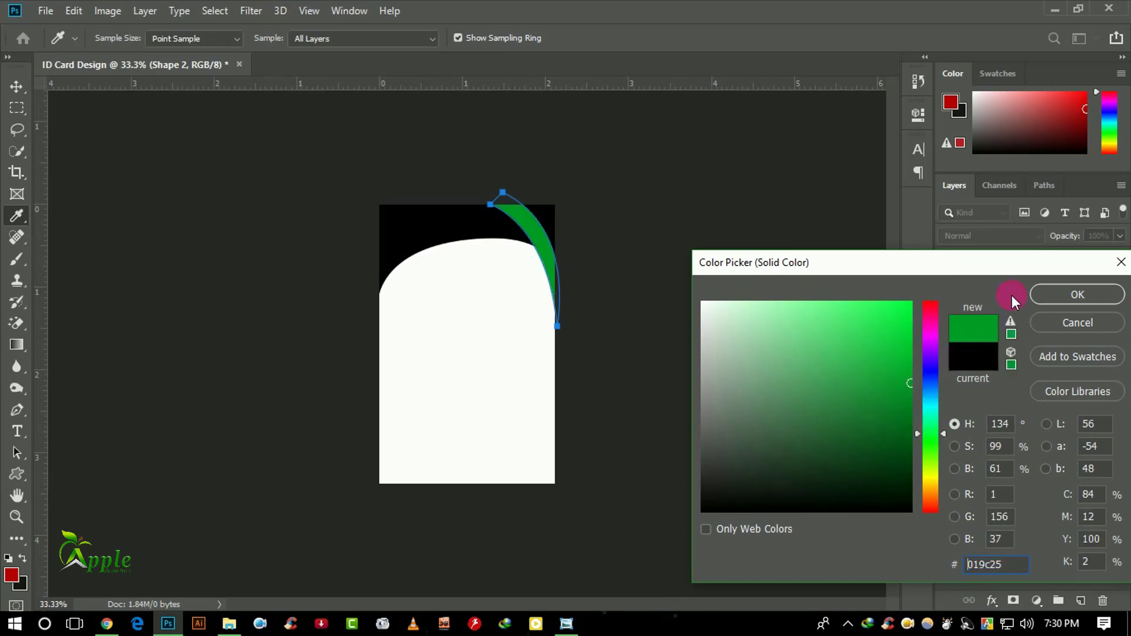
pyautogui.click(1071, 293)
# Move and rotate the green strip about -7.7° to hug the card's top-right edge.
pyautogui.moveTo(429, 253); pyautogui.dragTo(557, 446)
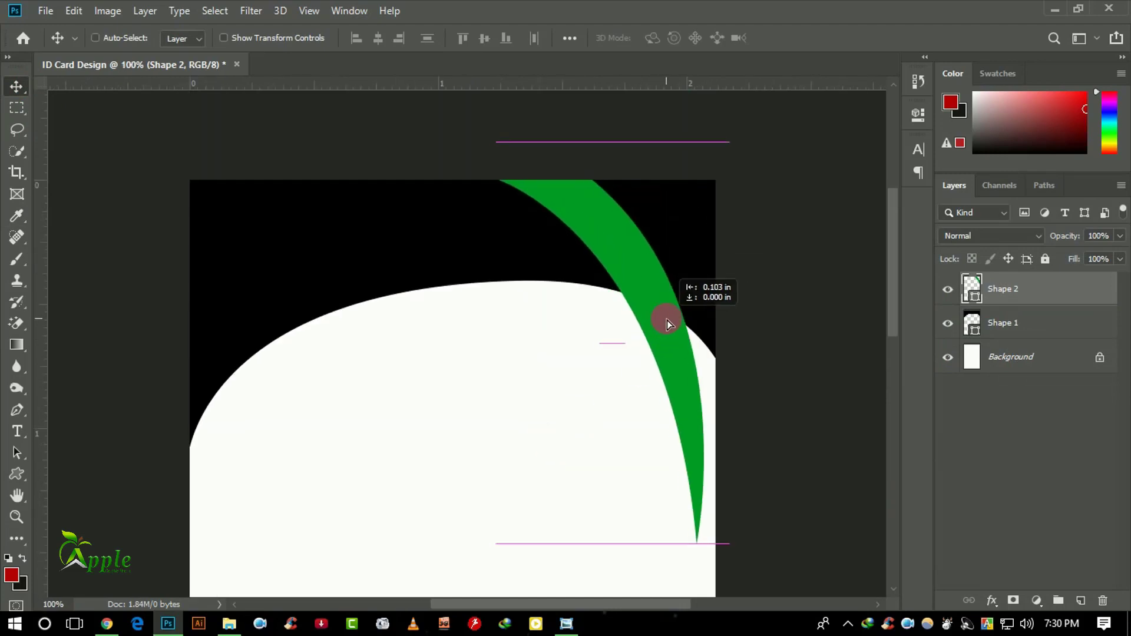
pyautogui.moveTo(682, 321); pyautogui.dragTo(662, 317)
pyautogui.click(74, 11)
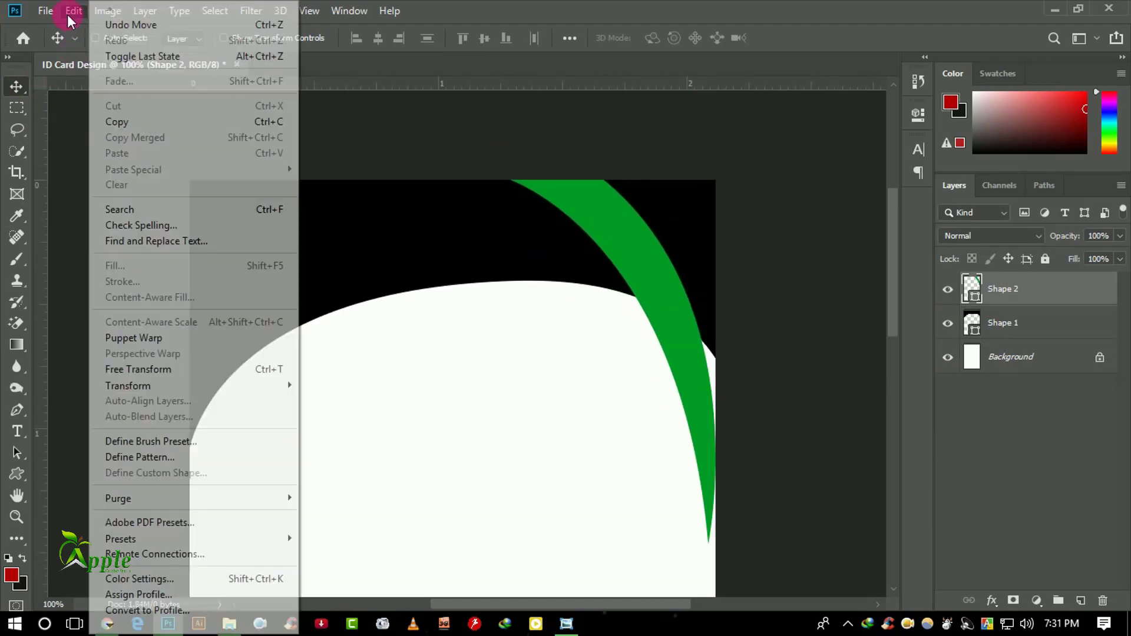
pyautogui.click(265, 369)
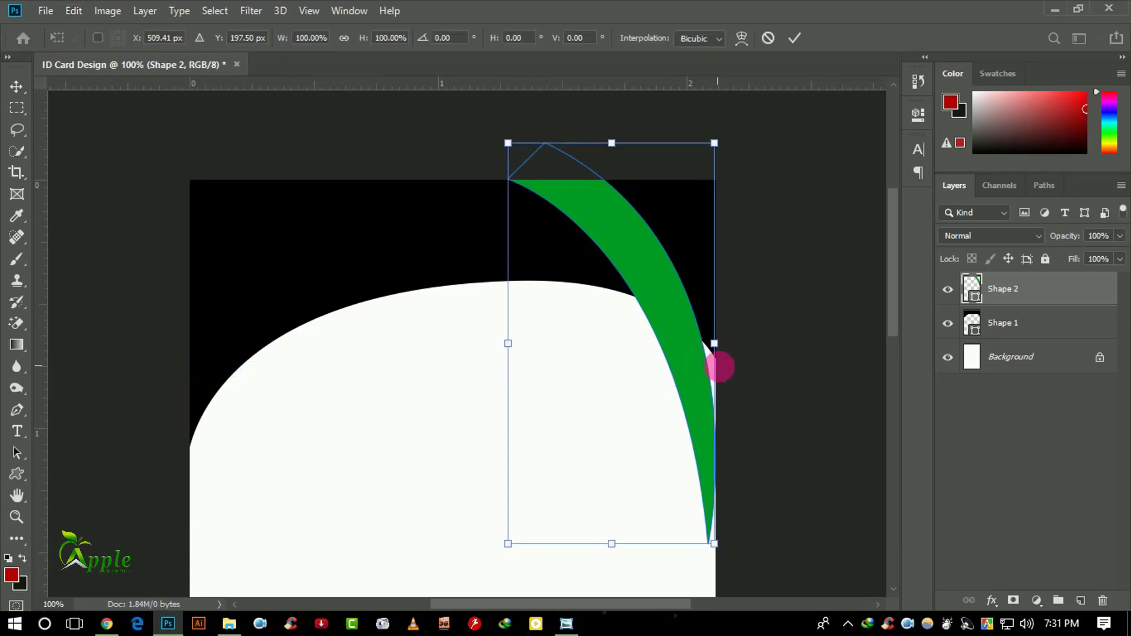
pyautogui.moveTo(743, 373); pyautogui.dragTo(666, 353)
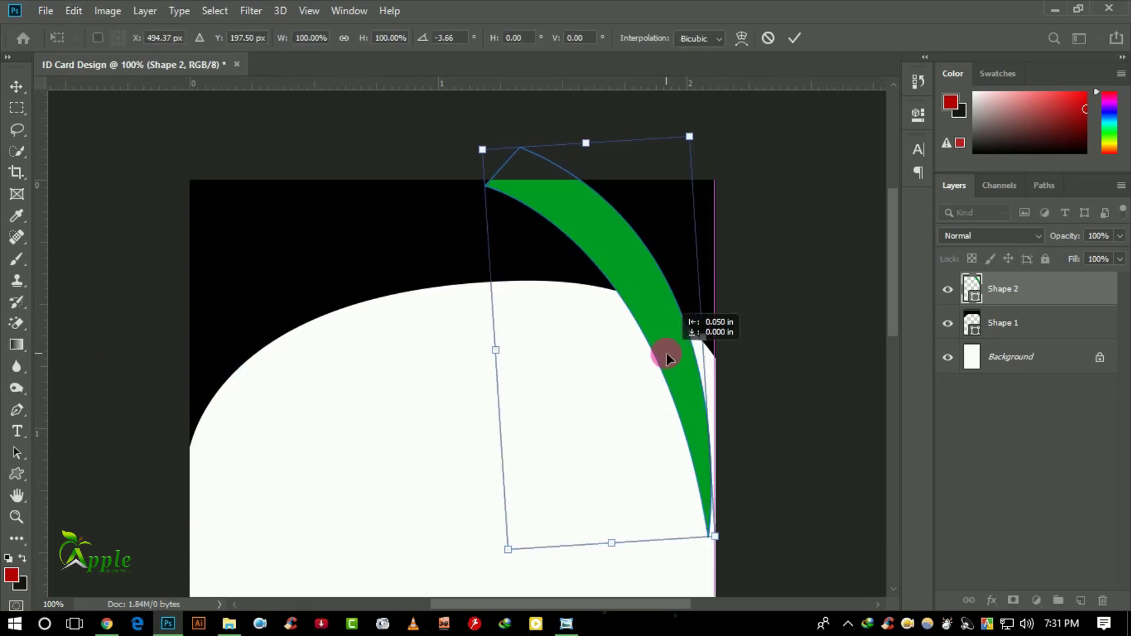
pyautogui.moveTo(754, 366); pyautogui.dragTo(764, 366)
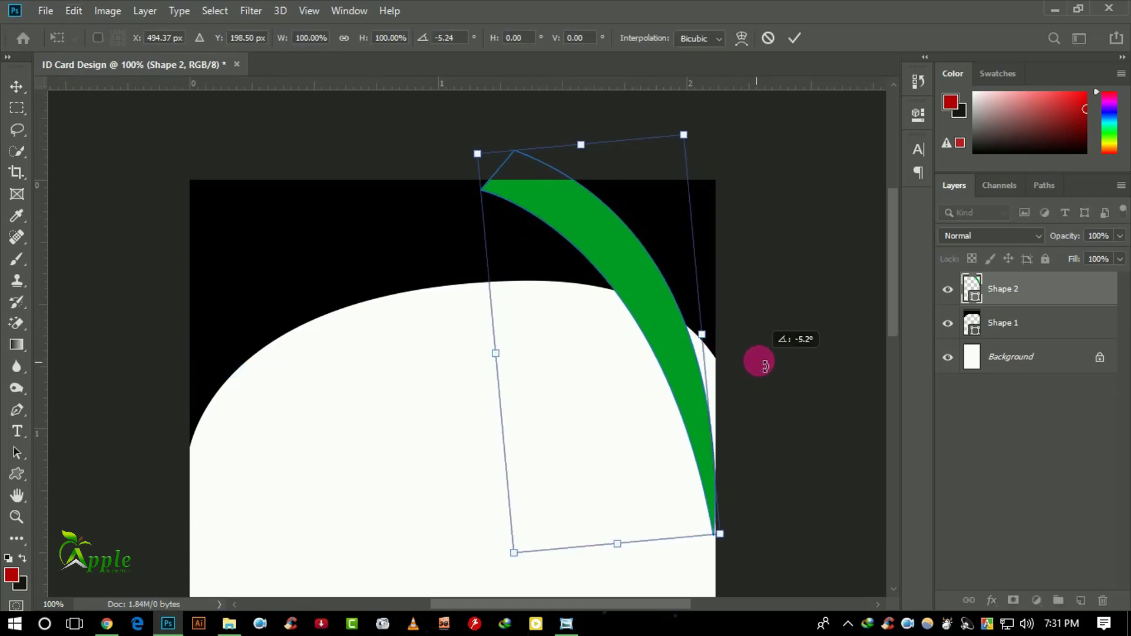
pyautogui.moveTo(663, 345); pyautogui.dragTo(655, 324)
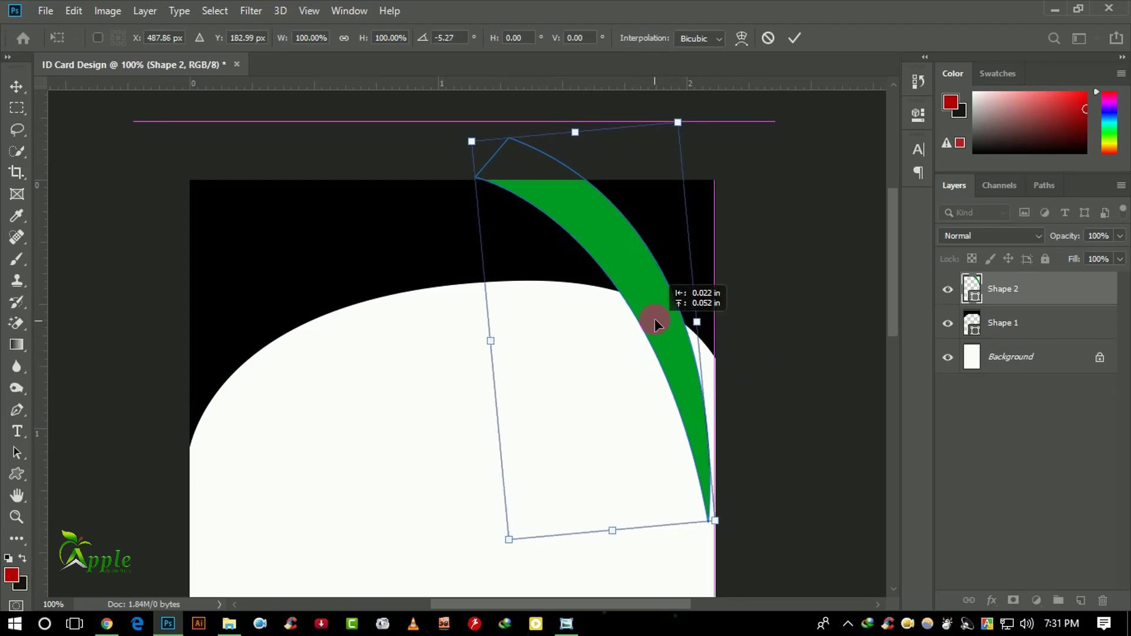
pyautogui.moveTo(743, 332); pyautogui.dragTo(756, 332)
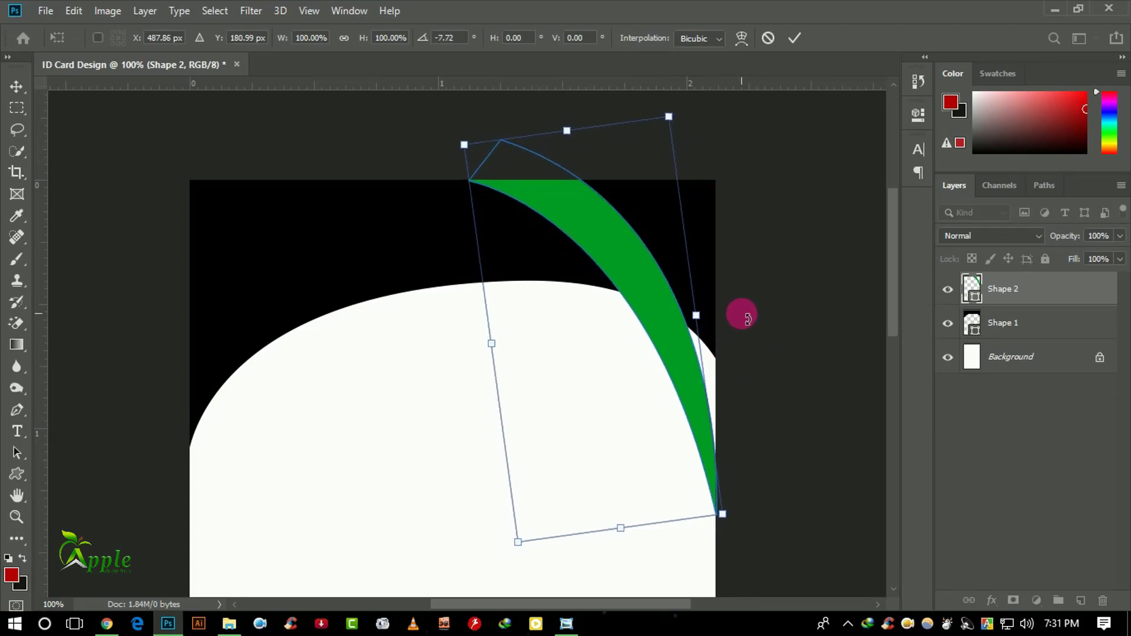
pyautogui.click(795, 37)
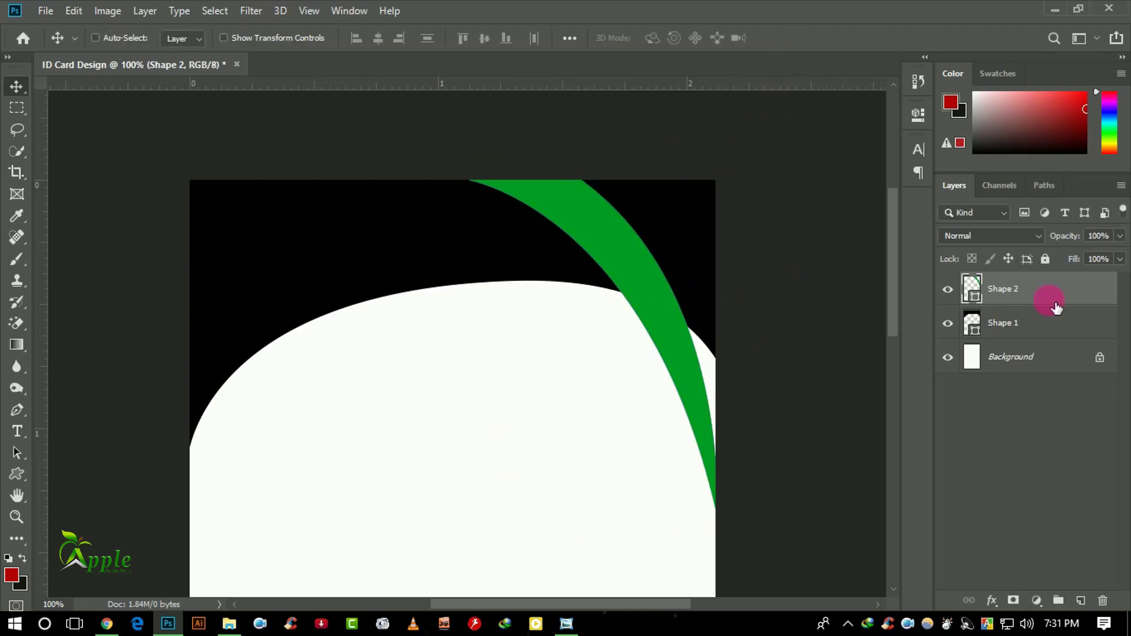
# Duplicate Shape 2 and colour the copy darker green #01761d.
pyautogui.moveTo(1071, 295); pyautogui.dragTo(1080, 600)
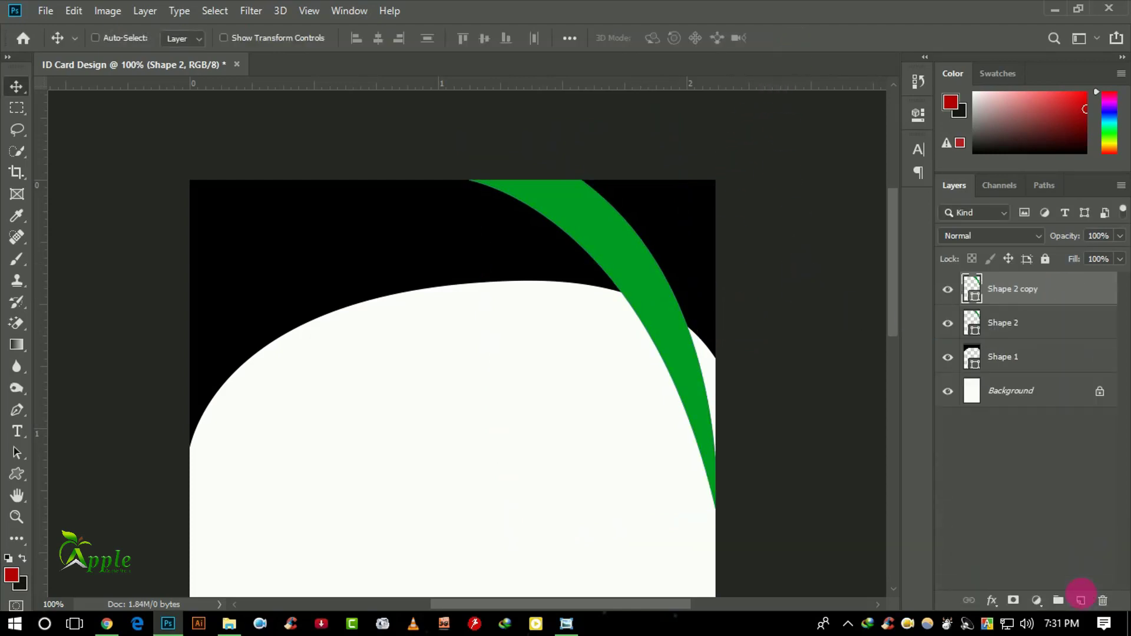
pyautogui.doubleClick(972, 290)
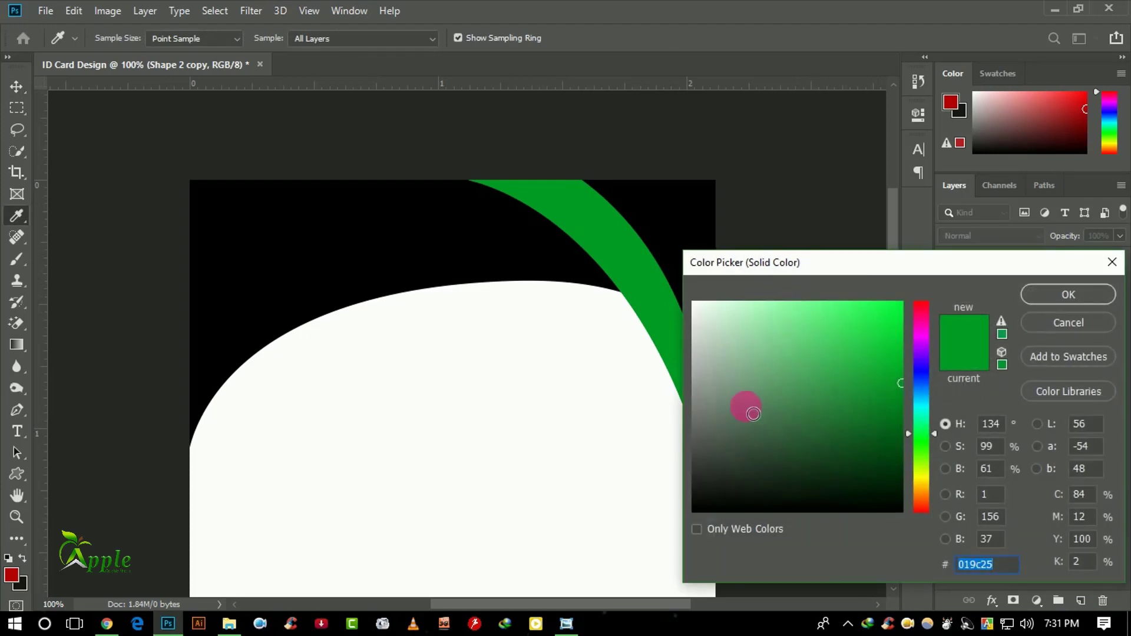
pyautogui.click(907, 422)
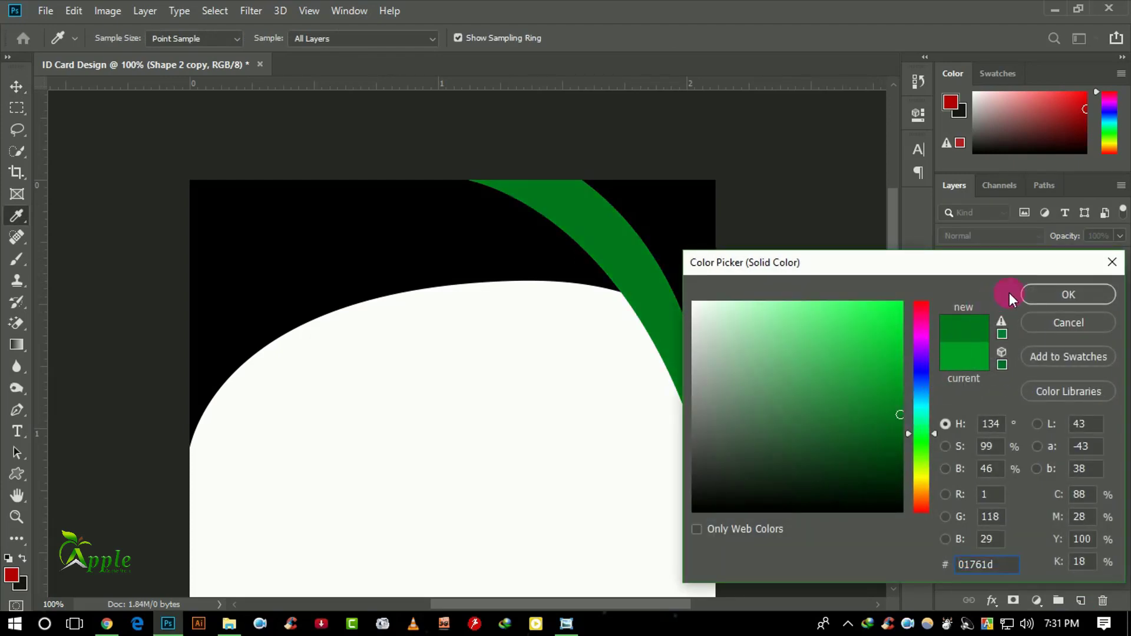
pyautogui.click(1068, 295)
# Move the darker copy right, rotate it about 5.6° and shrink it slightly.
pyautogui.moveTo(683, 307); pyautogui.dragTo(720, 299)
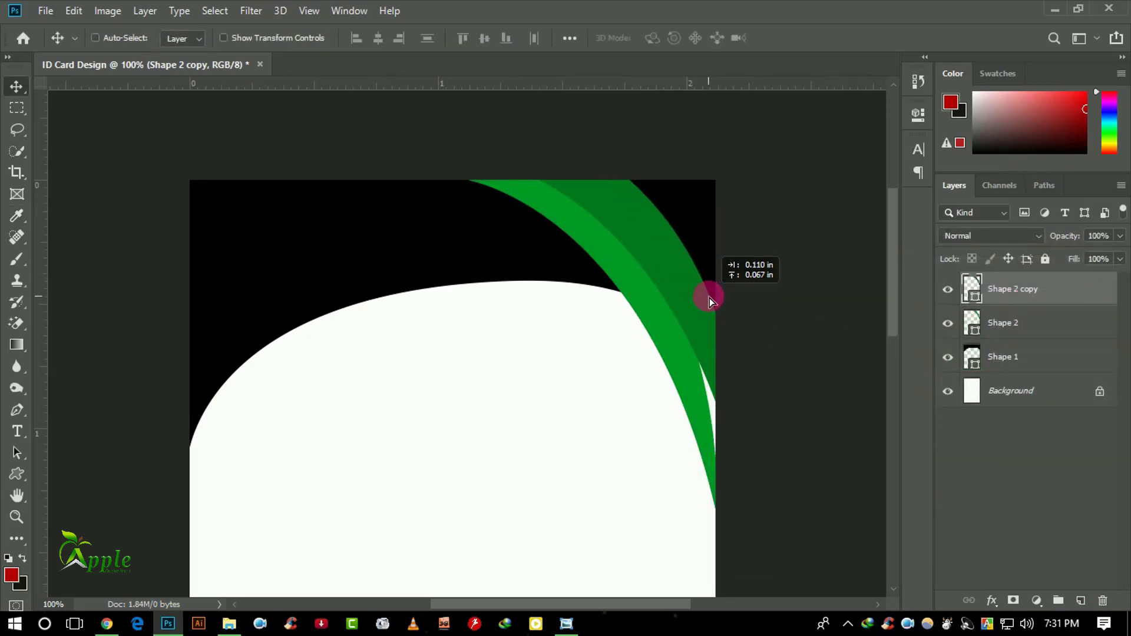
pyautogui.click(69, 12)
pyautogui.click(118, 365)
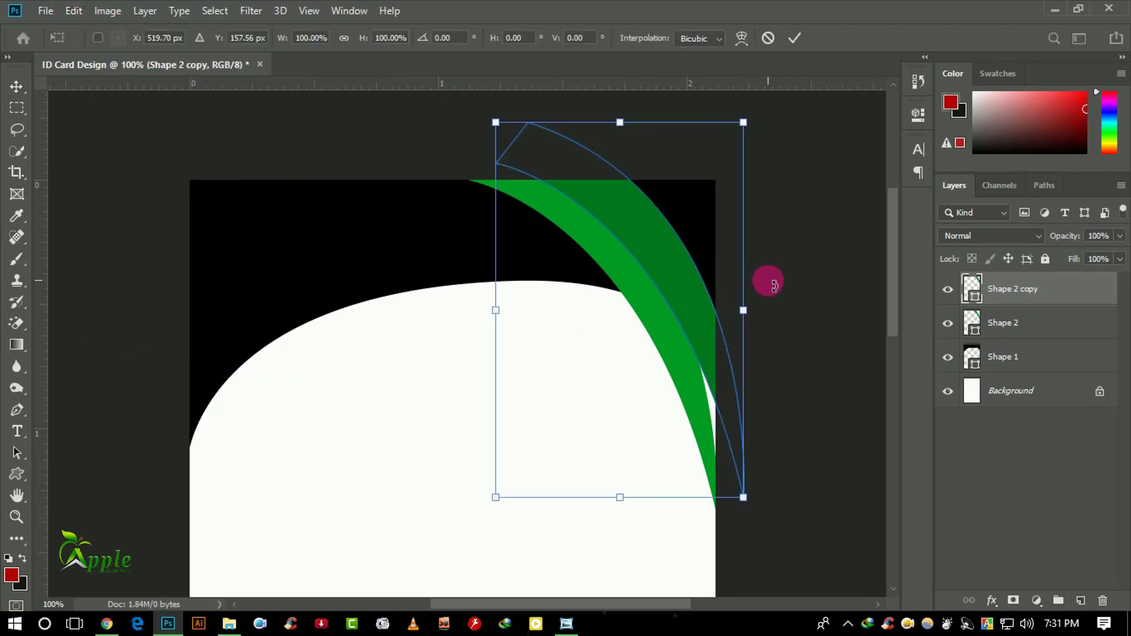
pyautogui.moveTo(768, 283); pyautogui.dragTo(765, 300)
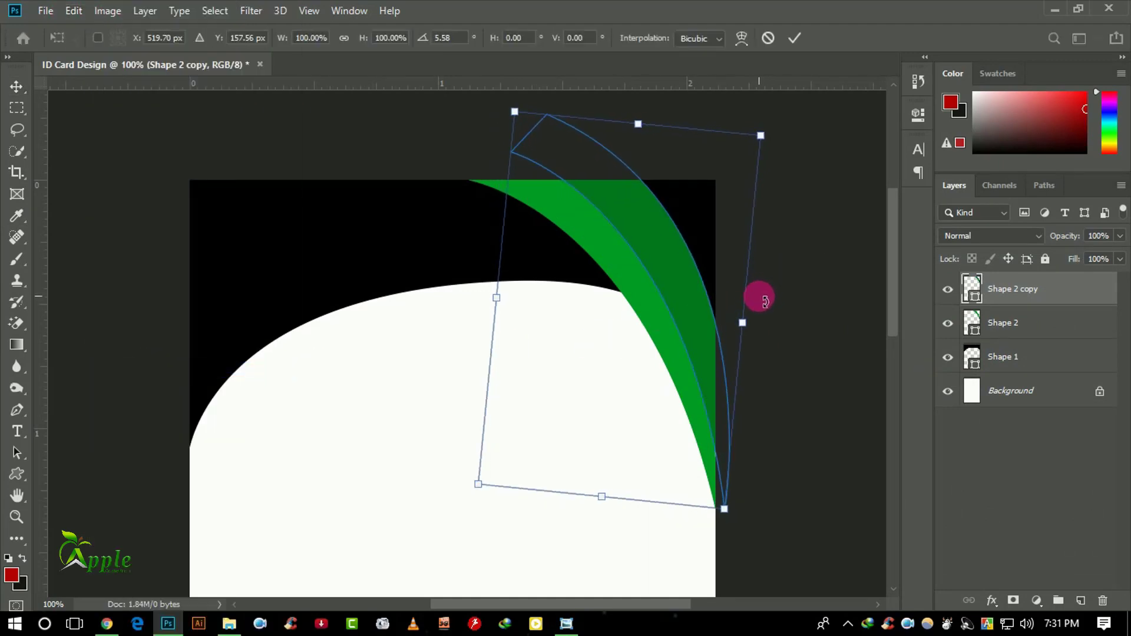
pyautogui.click(795, 37)
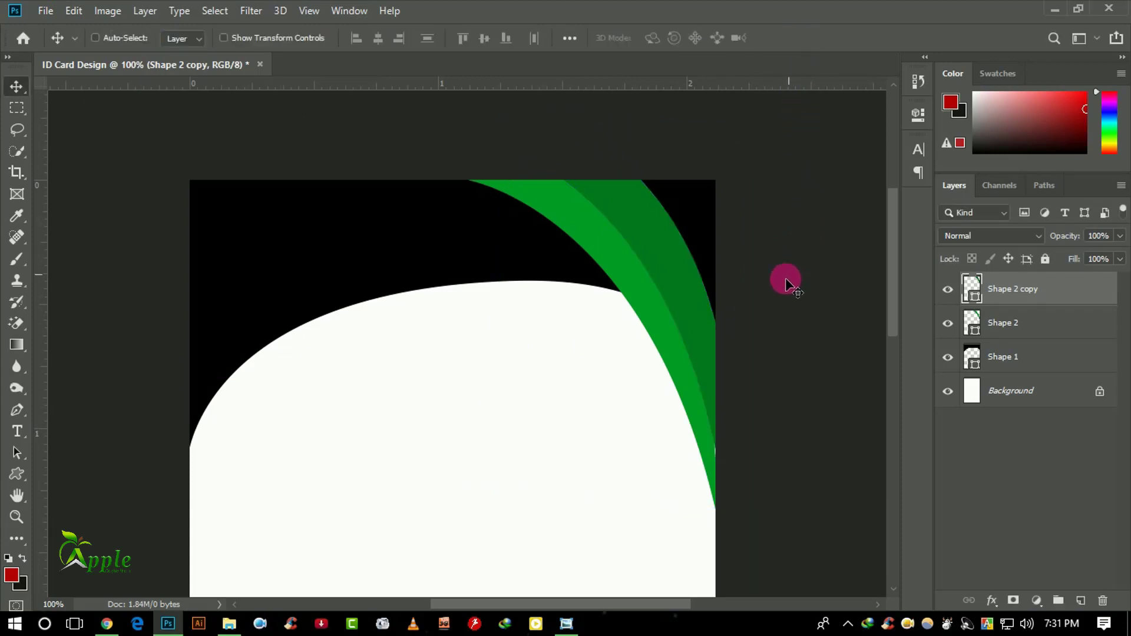
pyautogui.hotkey('ctrl', 't')
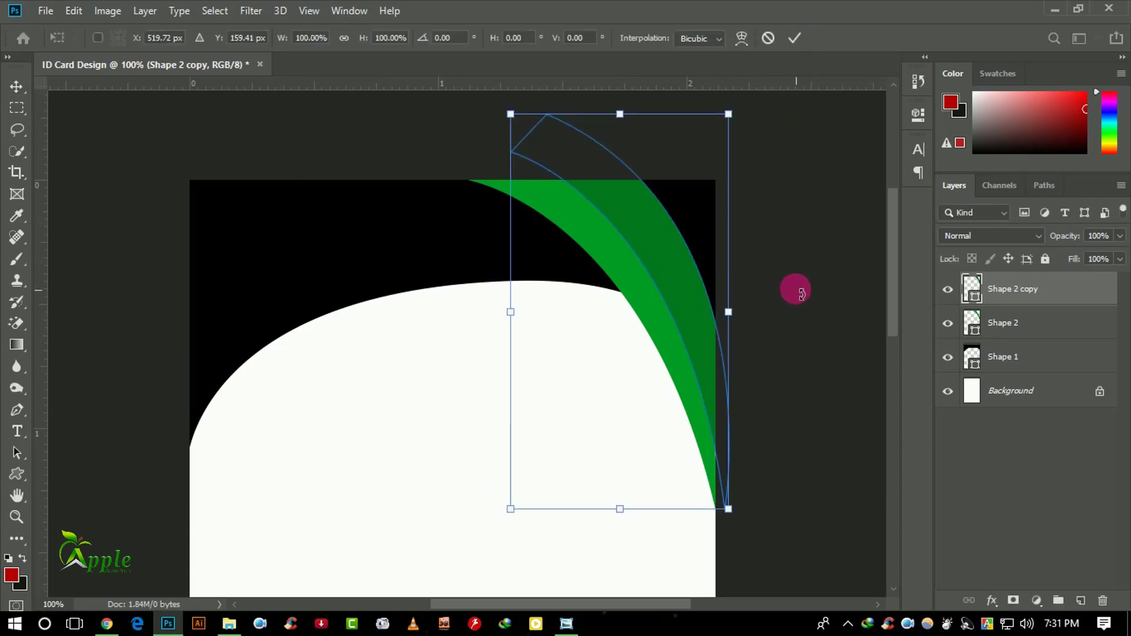
pyautogui.moveTo(796, 292); pyautogui.dragTo(794, 291)
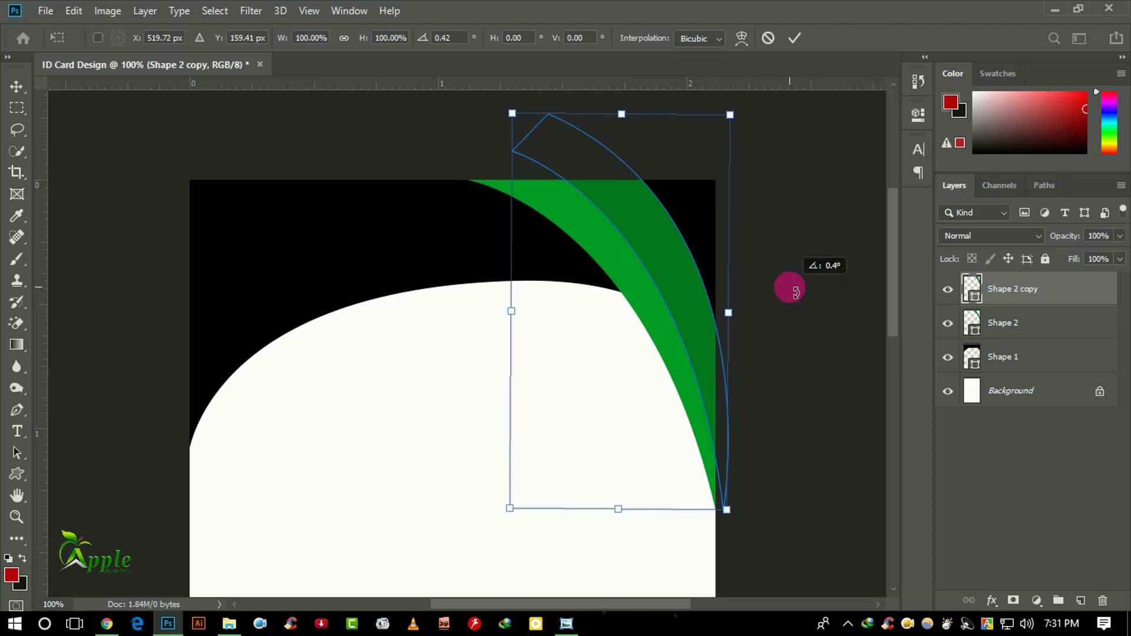
pyautogui.moveTo(512, 113); pyautogui.dragTo(520, 122)
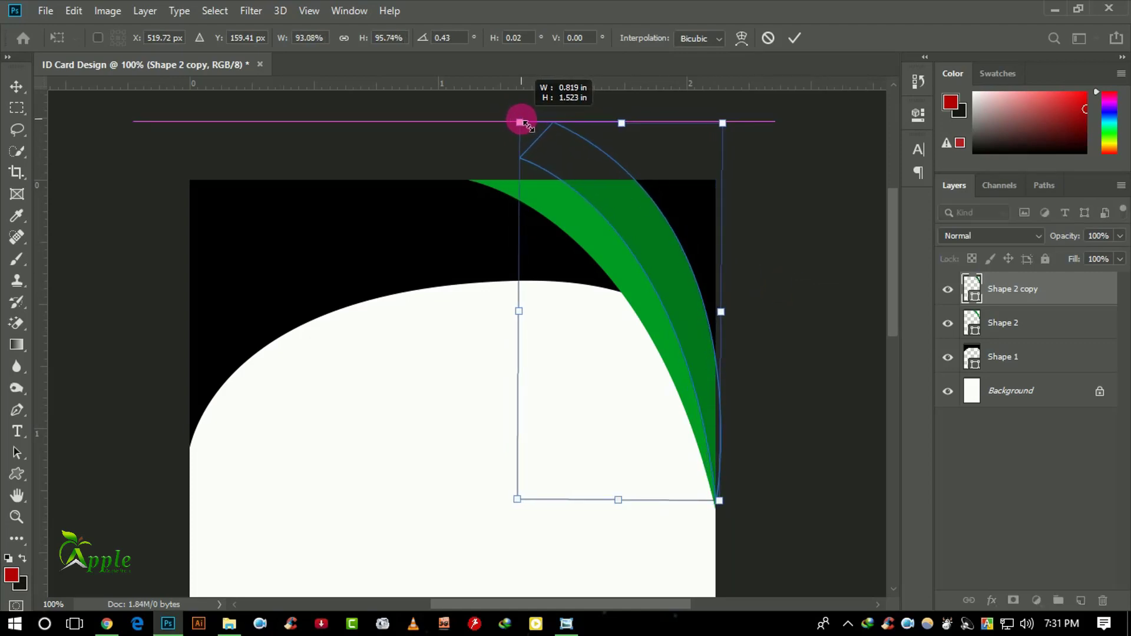
pyautogui.click(799, 40)
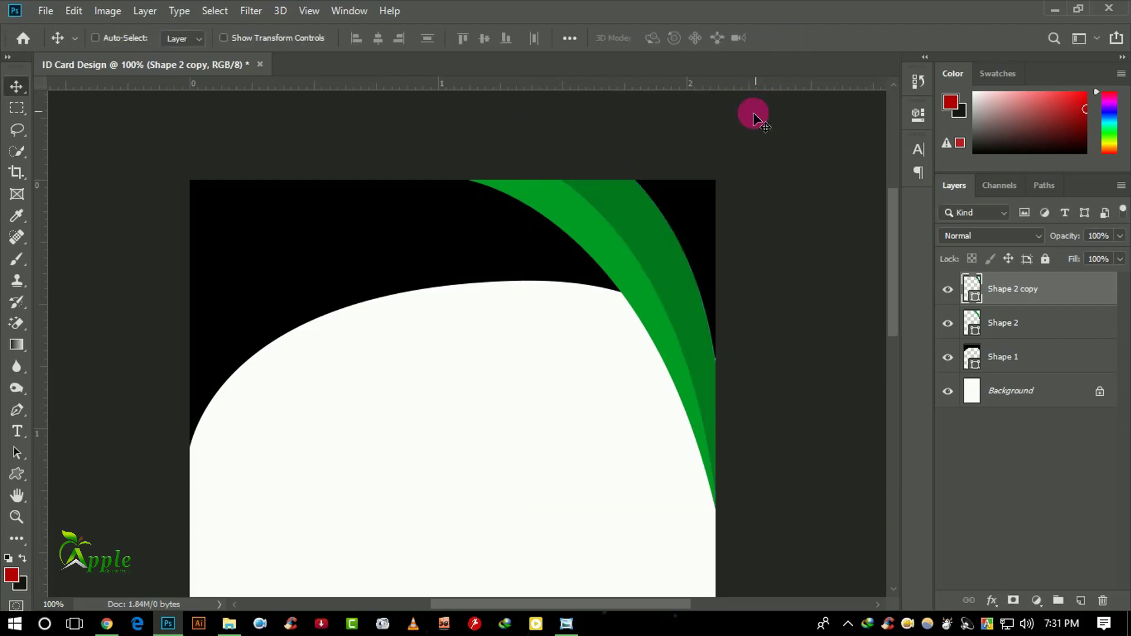
pyautogui.keyDown('ctrl'); pyautogui.click(1010, 330); pyautogui.keyUp('ctrl')
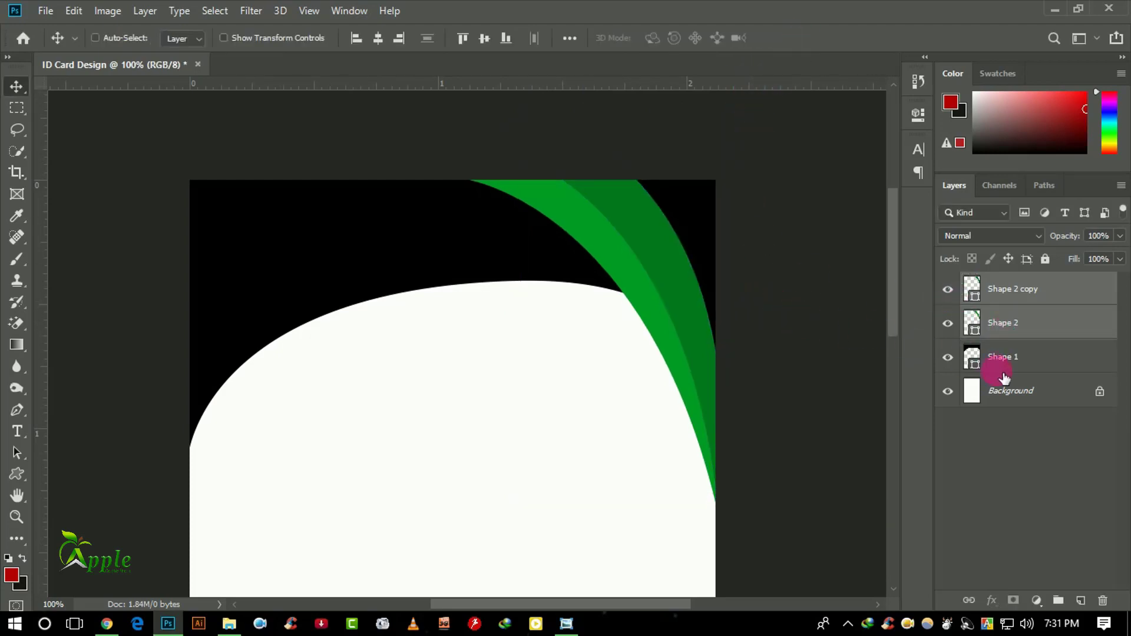
# Group Shape 1, Shape 2 and Shape 2 copy into Group 1, then duplicate it as Group 1 copy.
pyautogui.keyDown('ctrl'); pyautogui.click(1037, 367); pyautogui.keyUp('ctrl')
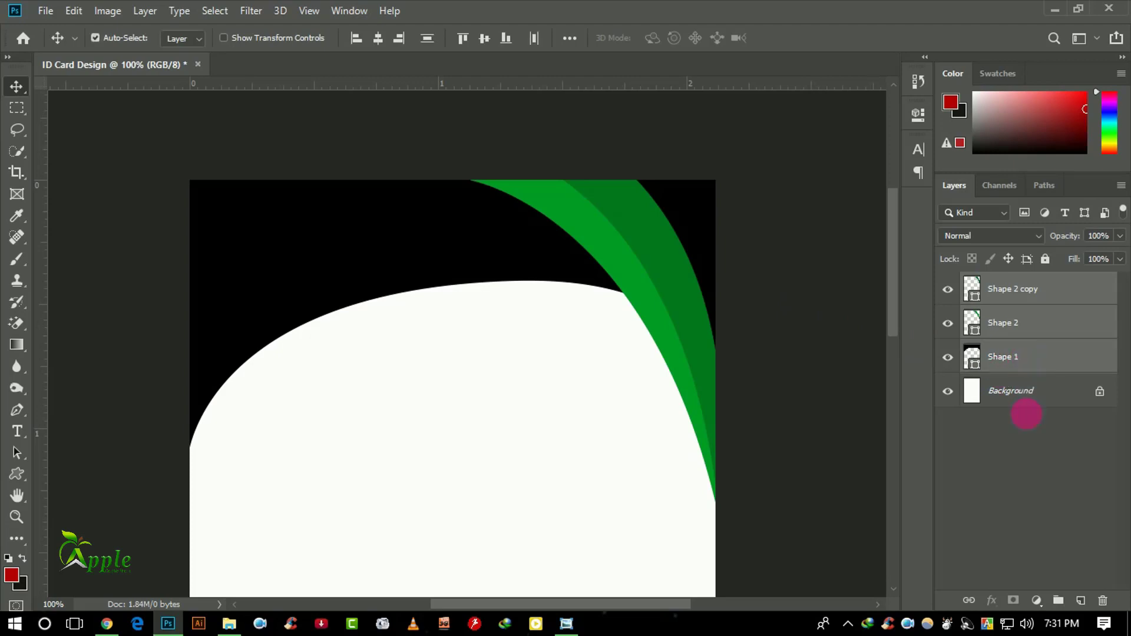
pyautogui.click(1066, 603)
pyautogui.hotkey('ctrl', '-')
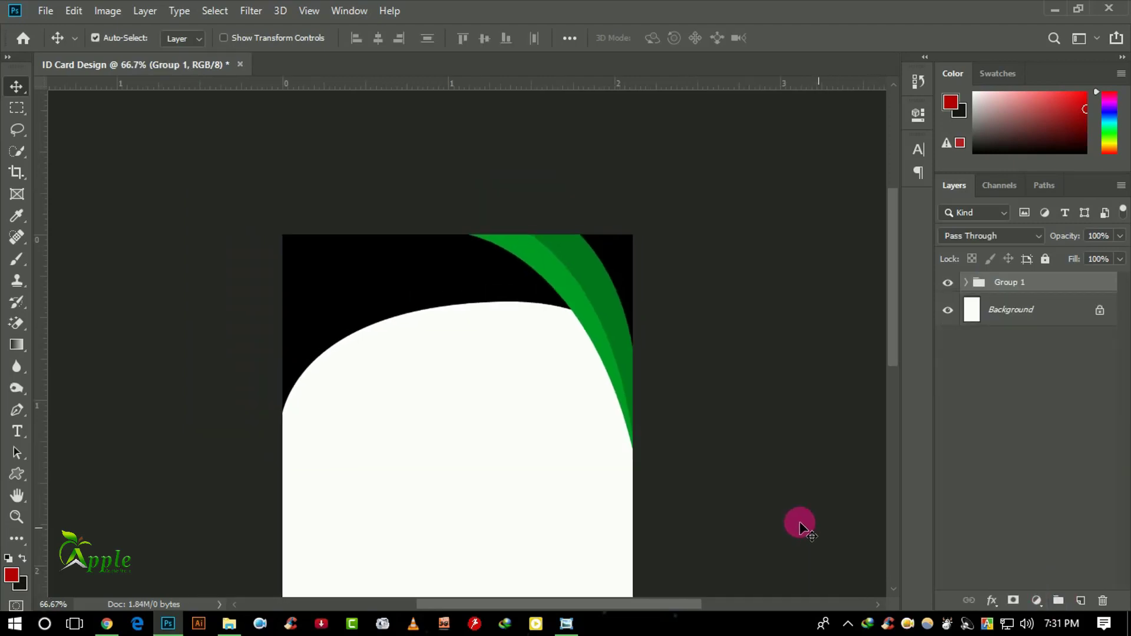
pyautogui.hotkey('ctrl', '-')
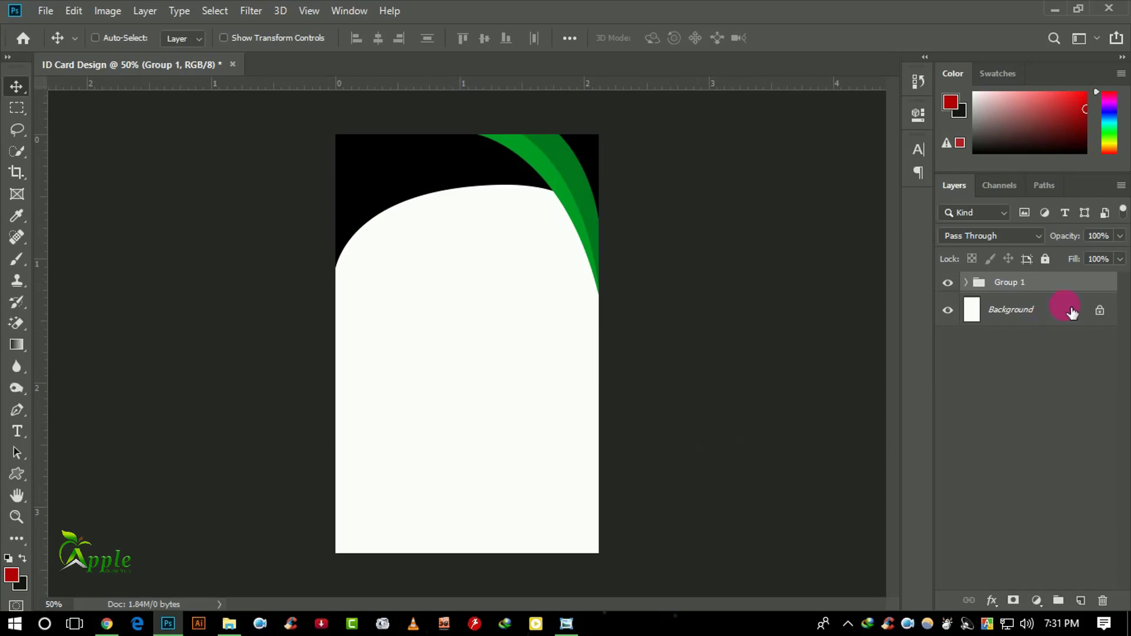
pyautogui.moveTo(1066, 284); pyautogui.dragTo(1081, 600)
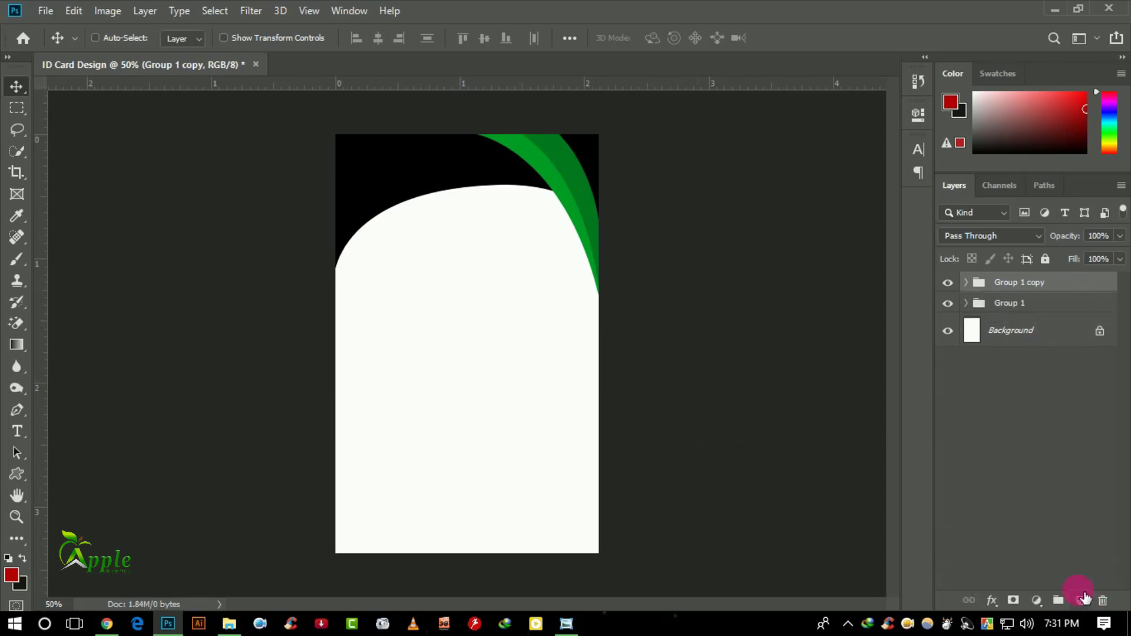
# Flip Group 1 copy horizontally and vertically and move it right and down.
pyautogui.click(74, 10)
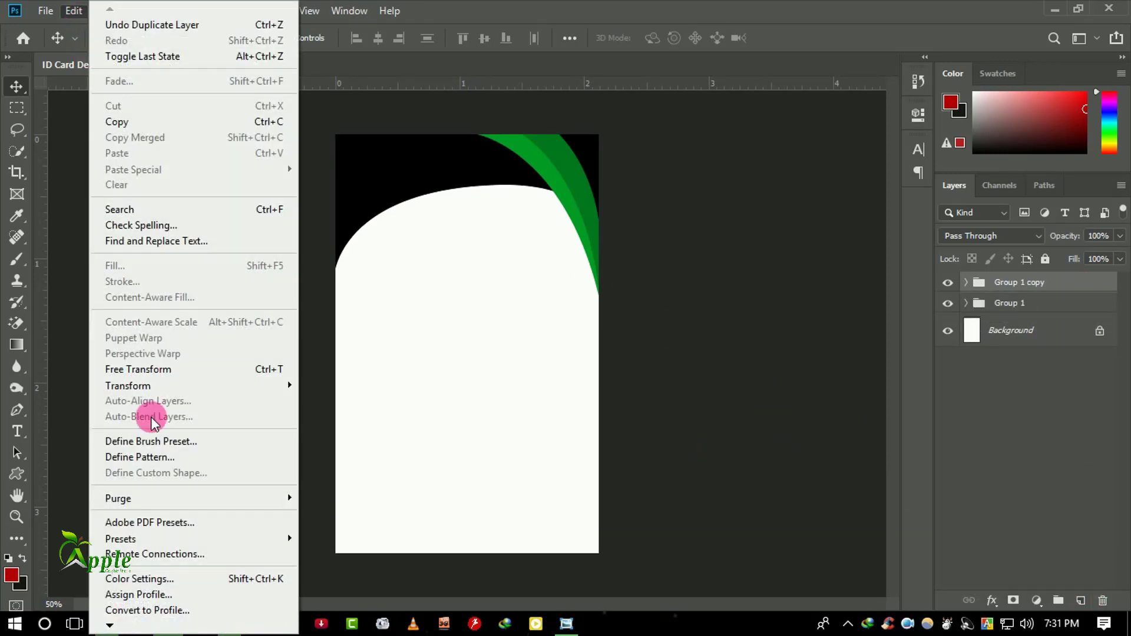
pyautogui.click(281, 369)
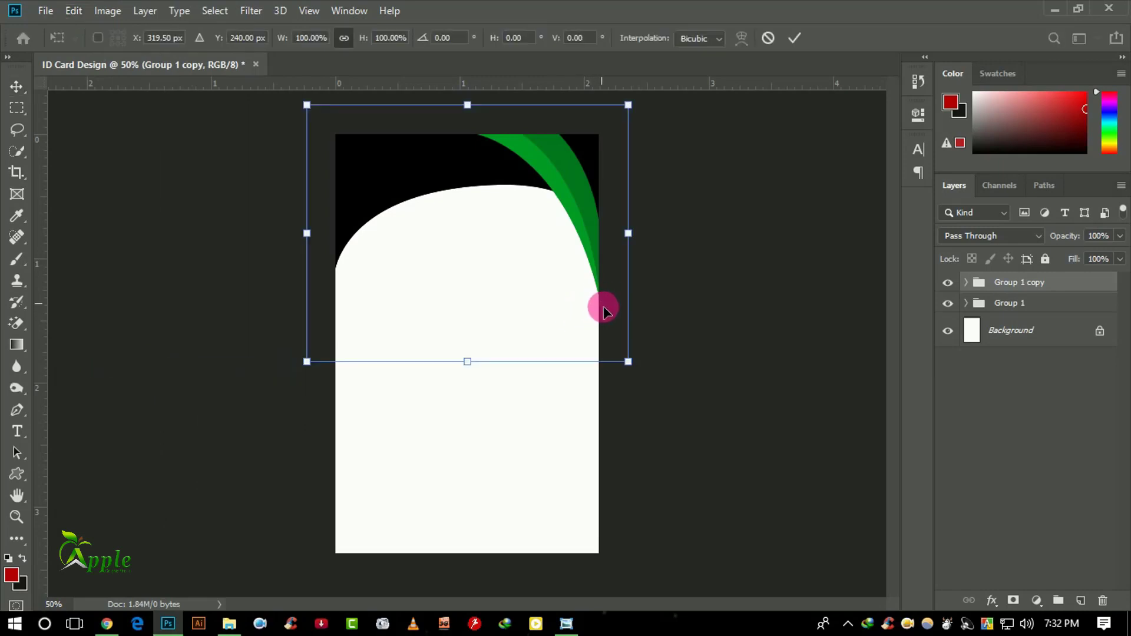
pyautogui.rightClick(591, 318)
pyautogui.click(637, 519)
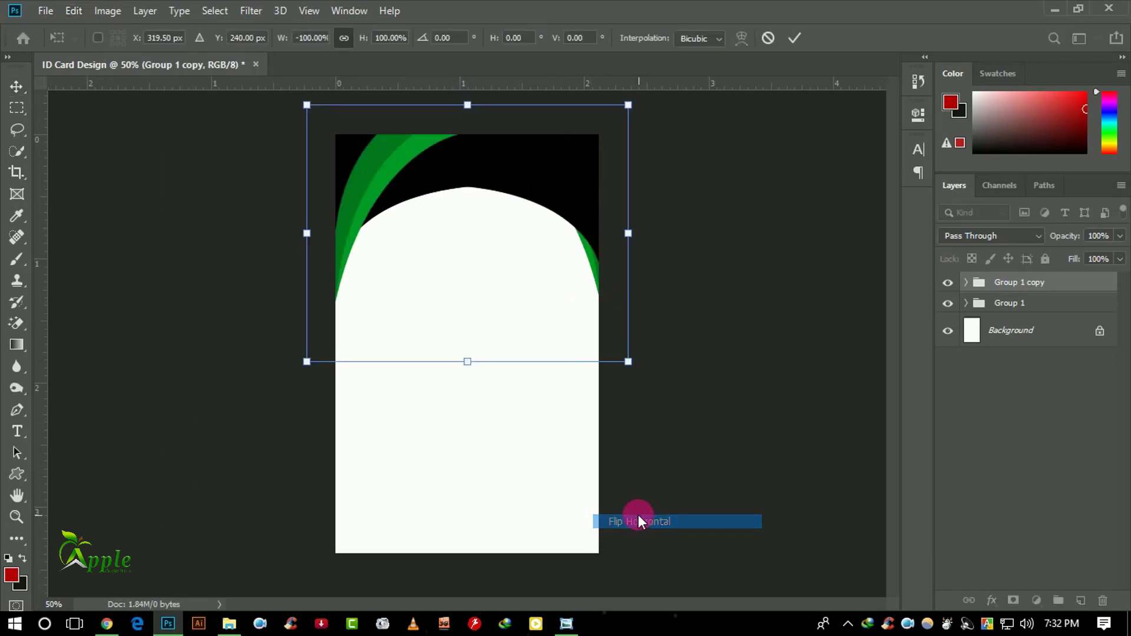
pyautogui.rightClick(559, 252)
pyautogui.click(610, 468)
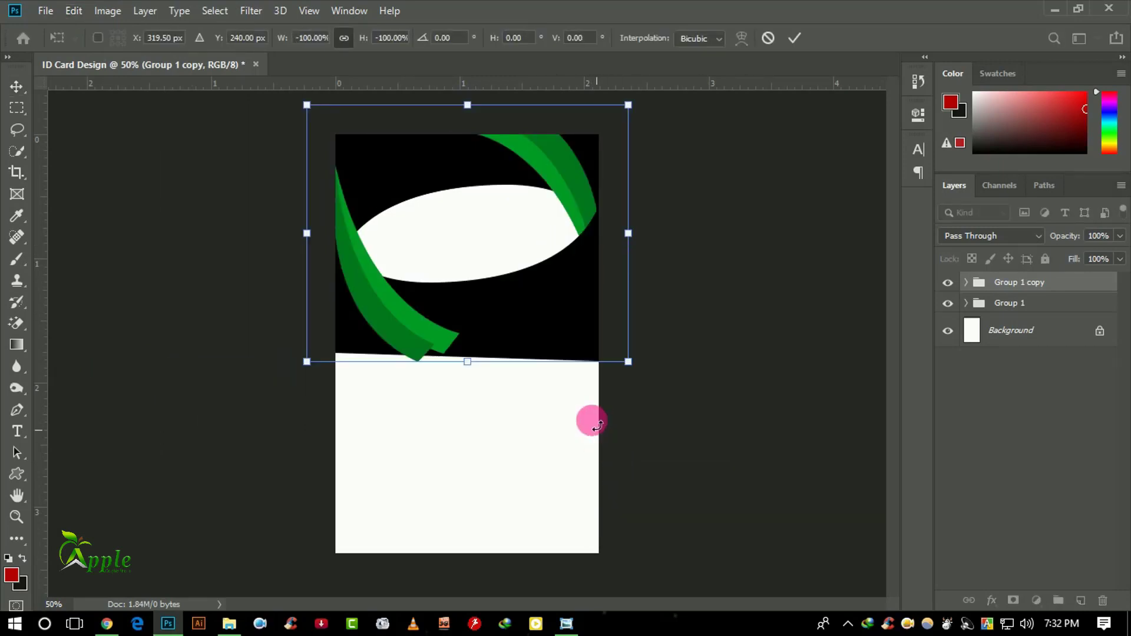
pyautogui.rightClick(507, 330)
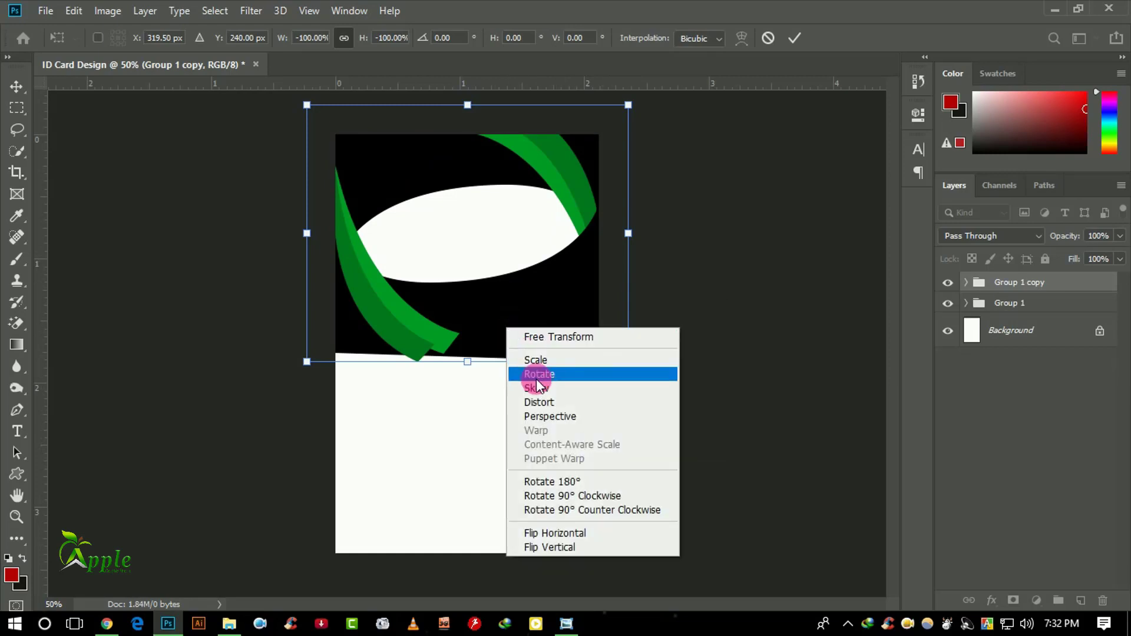
pyautogui.click(547, 280)
pyautogui.moveTo(518, 290); pyautogui.dragTo(661, 320)
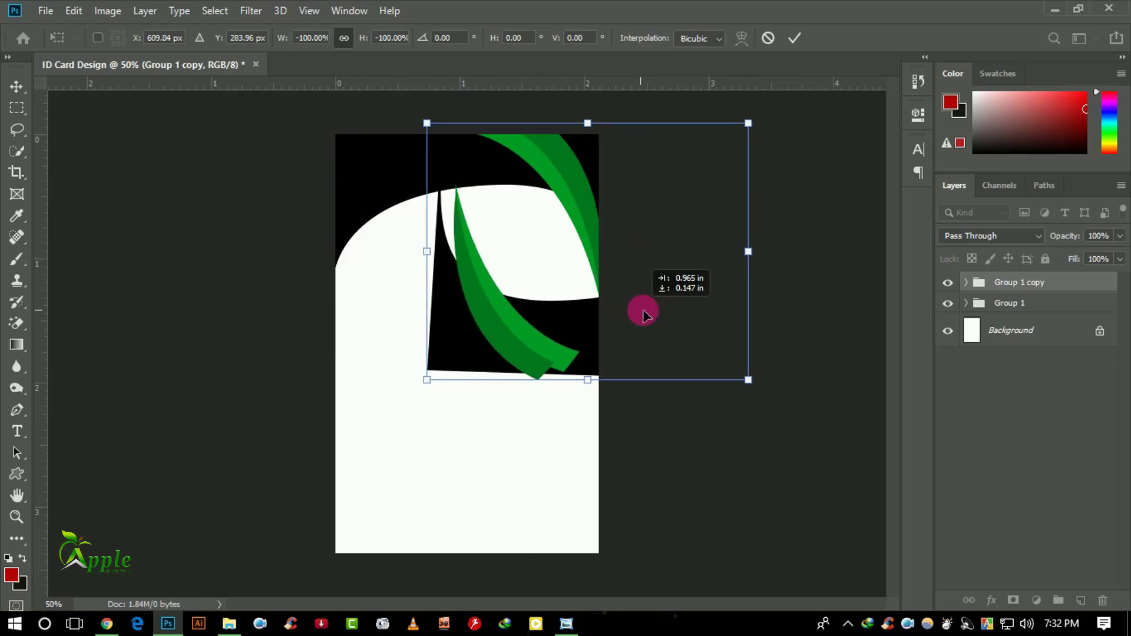
pyautogui.click(795, 37)
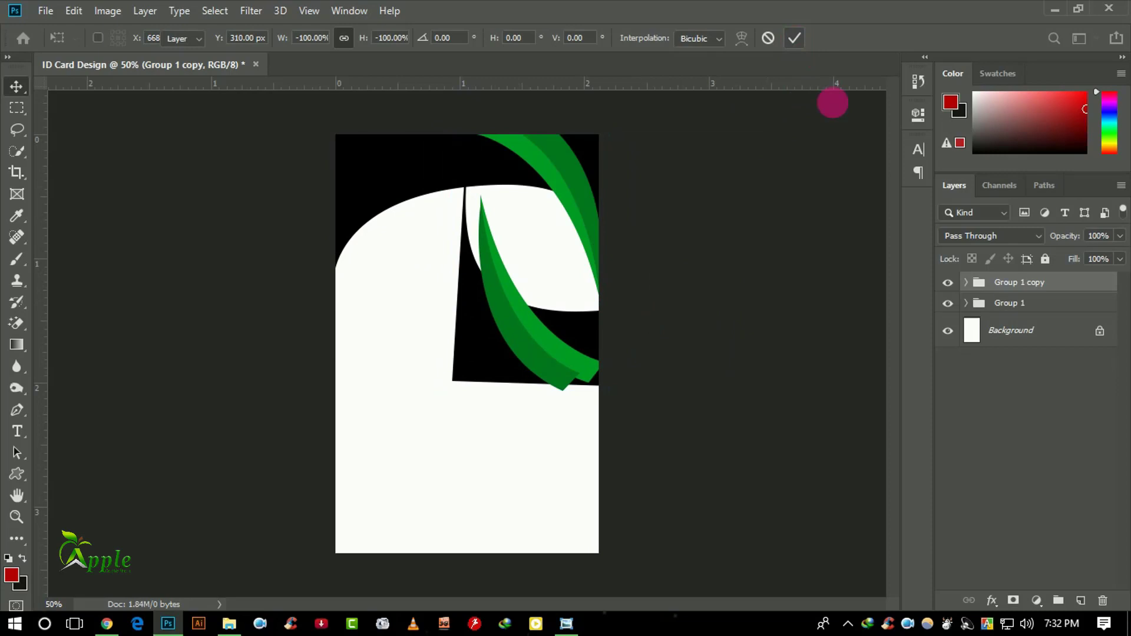
# Delete the black Shape 1 from Group 1 copy.
pyautogui.click(966, 282)
pyautogui.moveTo(1035, 381); pyautogui.dragTo(1102, 600)
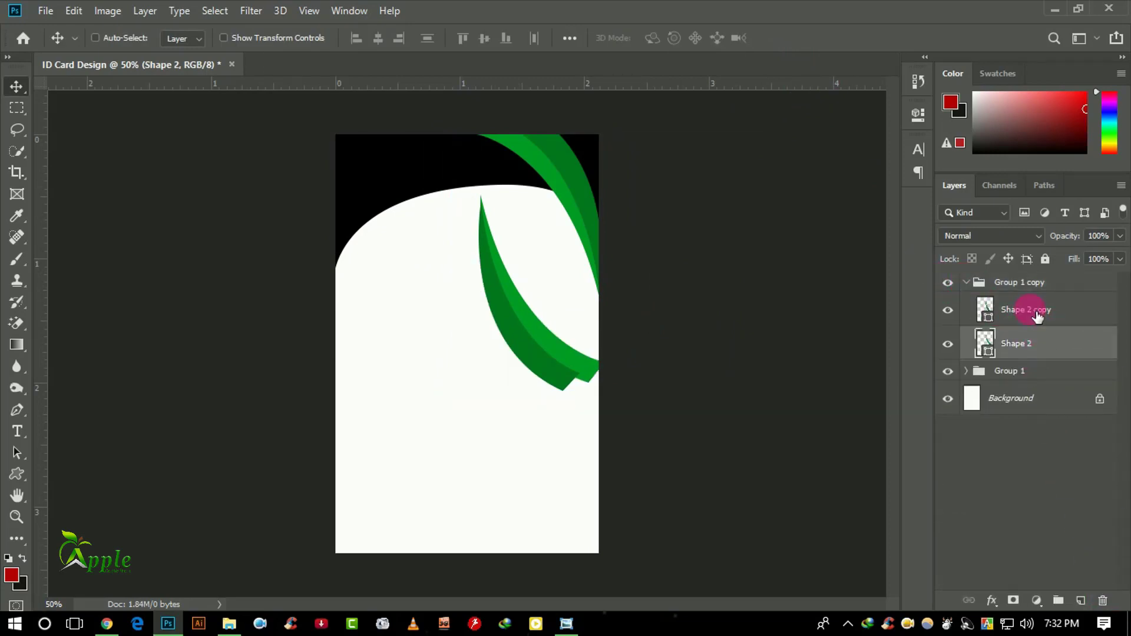
pyautogui.click(972, 285)
# Move the green stripe onto the right edge, shrink it and rotate it about 11°.
pyautogui.moveTo(640, 293)
pyautogui.mouseDown()
pyautogui.moveTo(585, 335)
pyautogui.moveTo(639, 348)
pyautogui.mouseUp()
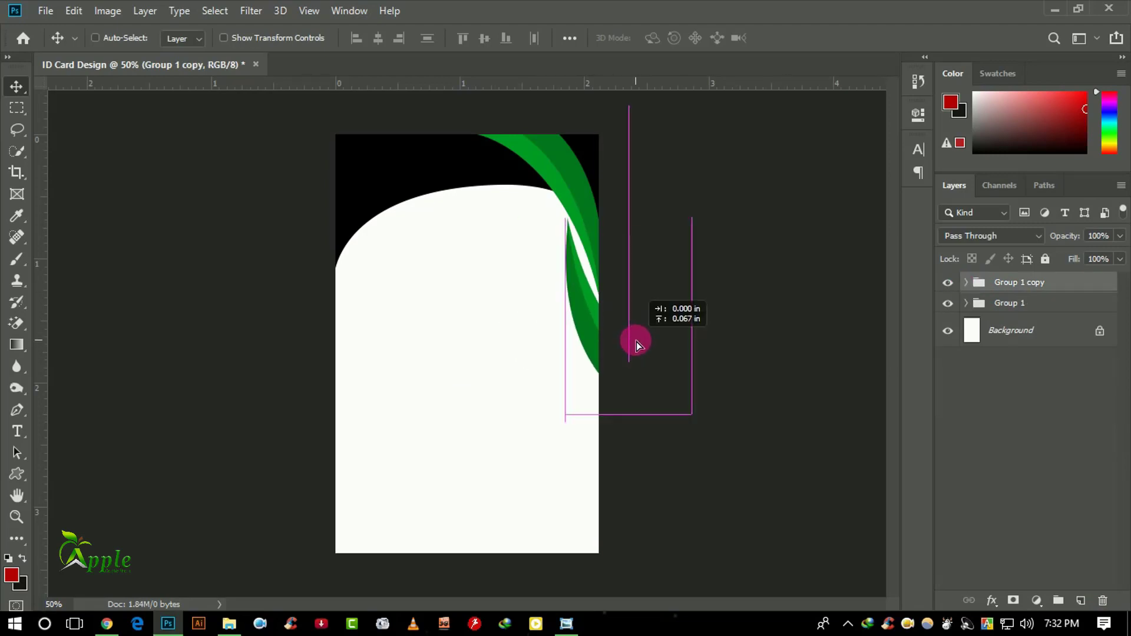
pyautogui.moveTo(641, 354); pyautogui.dragTo(636, 343)
pyautogui.click(84, 10)
pyautogui.moveTo(129, 386)
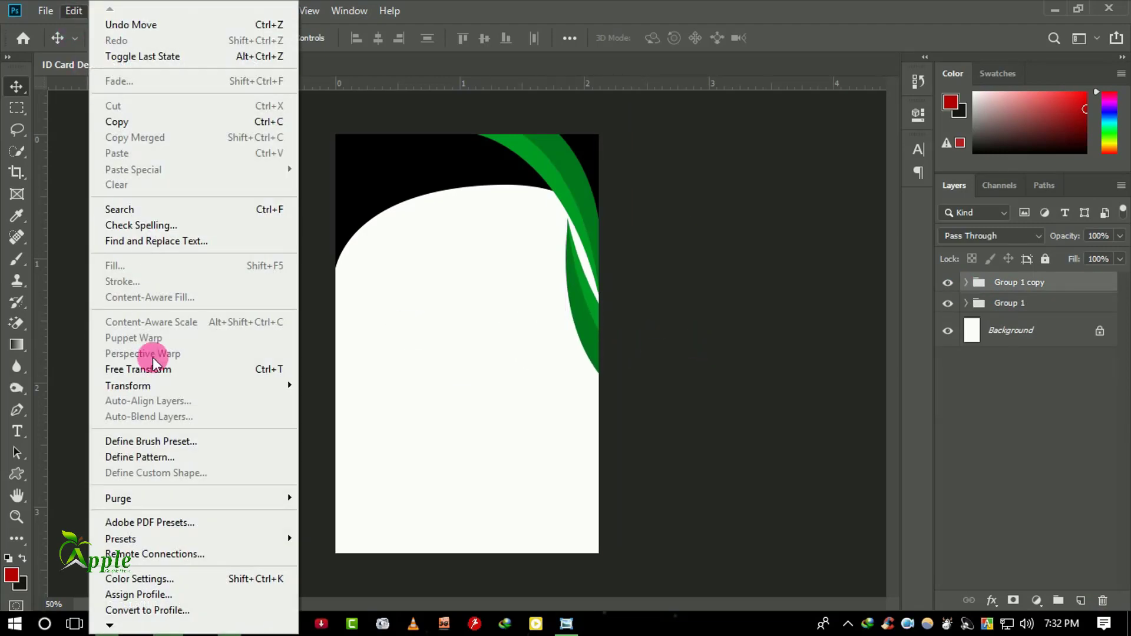
pyautogui.click(161, 370)
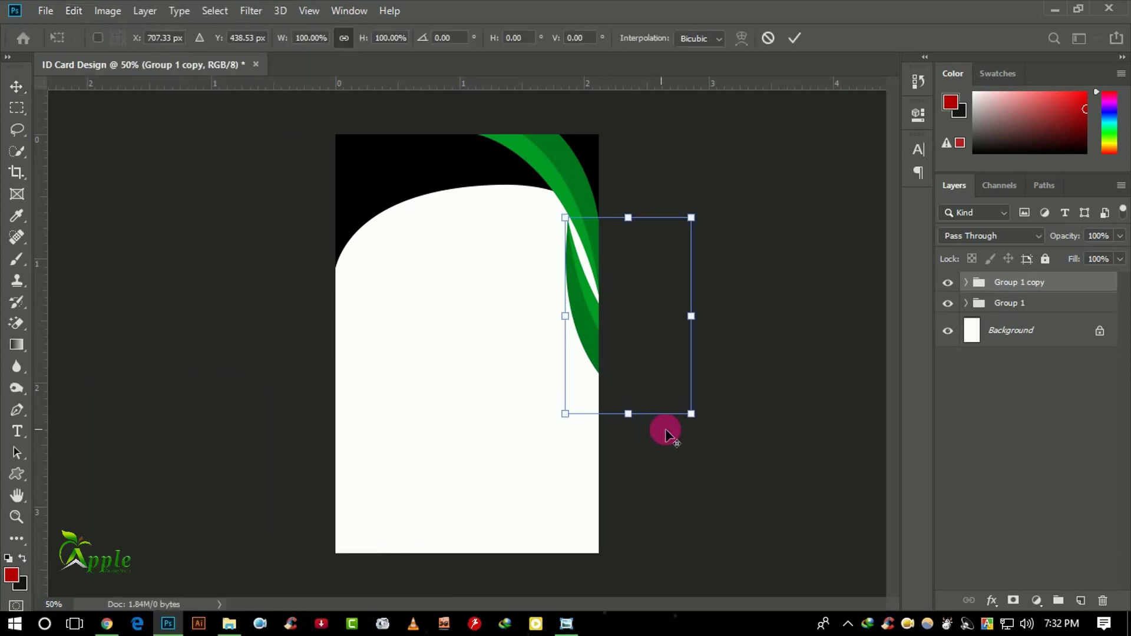
pyautogui.moveTo(718, 430); pyautogui.dragTo(639, 323)
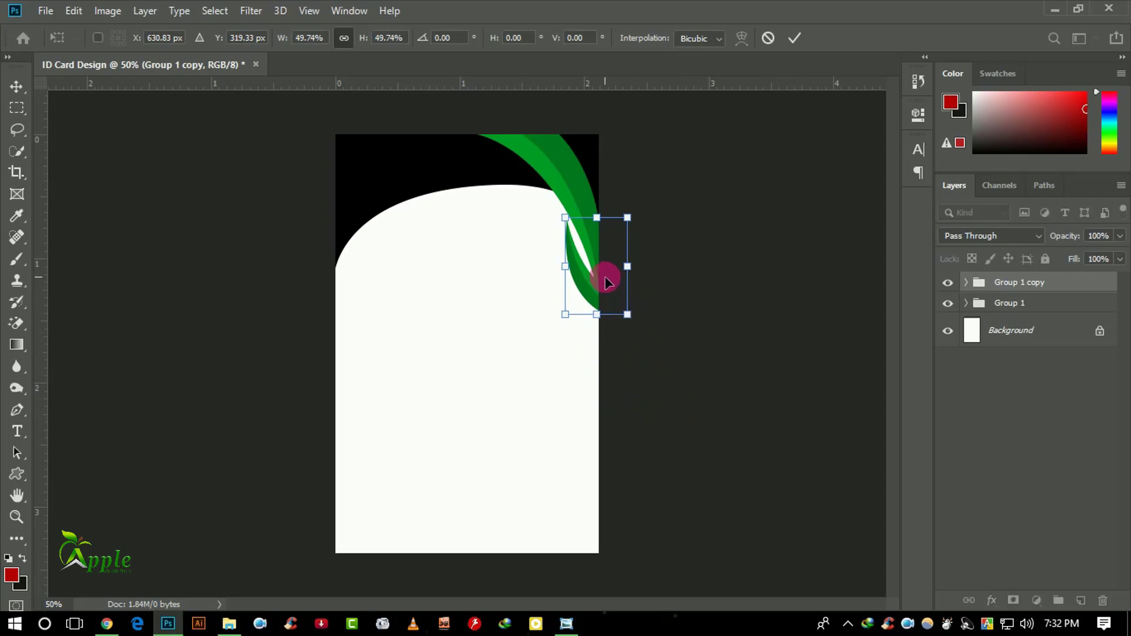
pyautogui.moveTo(606, 278); pyautogui.dragTo(606, 302)
pyautogui.moveTo(661, 259); pyautogui.dragTo(671, 283)
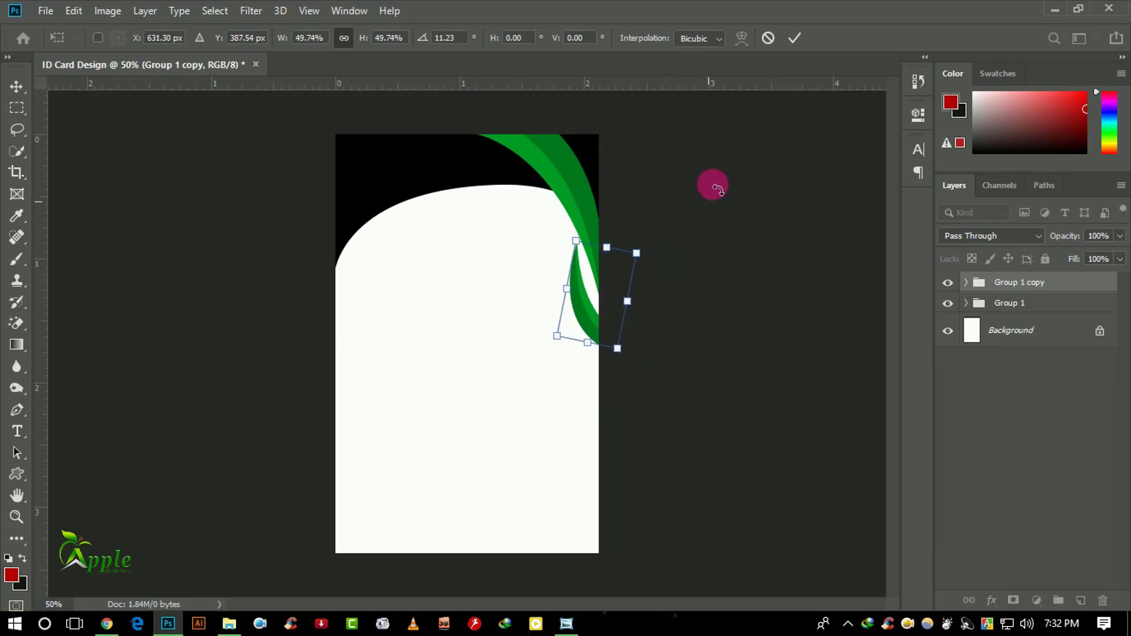
pyautogui.moveTo(624, 356); pyautogui.dragTo(633, 379)
pyautogui.click(794, 39)
# Enlarge the right-edge stripe to about 124% and tilt it back slightly.
pyautogui.moveTo(614, 336); pyautogui.dragTo(614, 327)
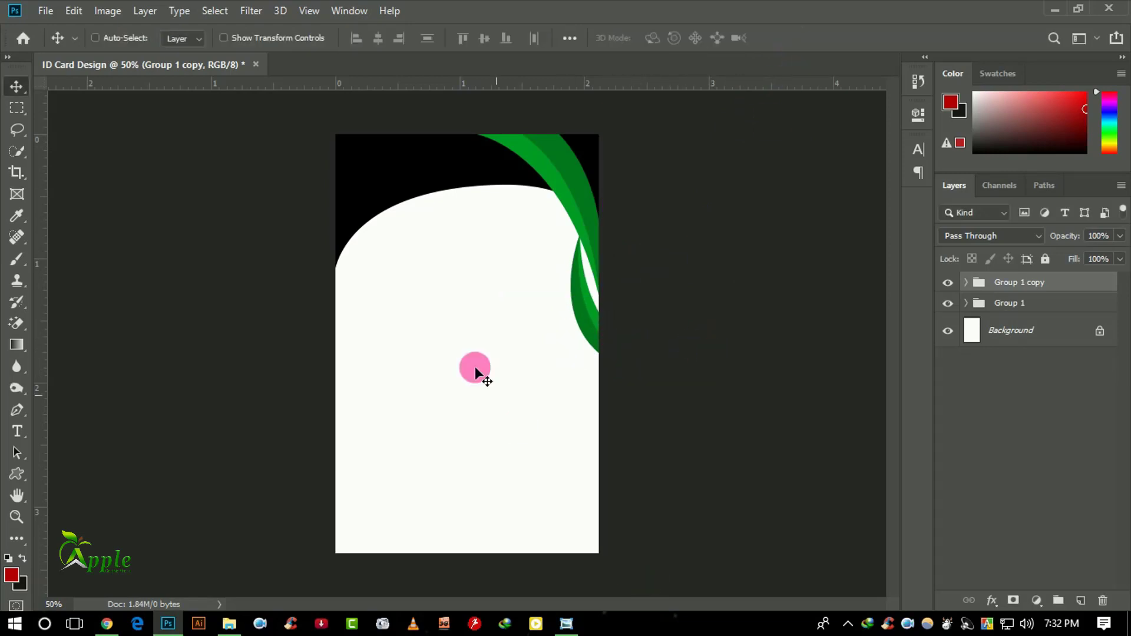
pyautogui.click(74, 11)
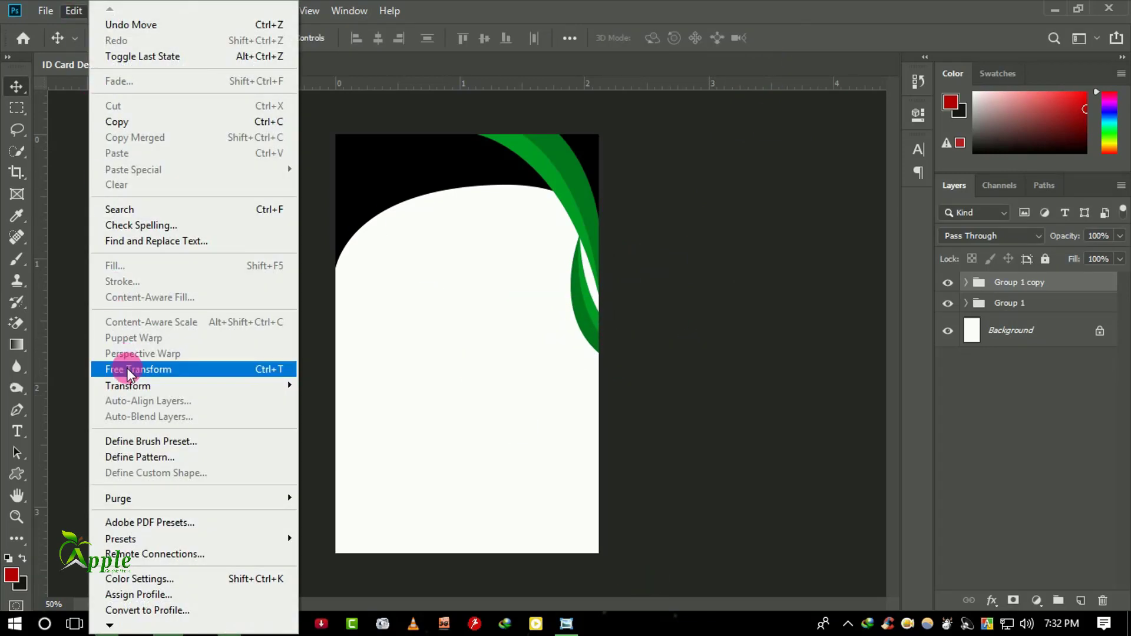
pyautogui.click(126, 368)
pyautogui.moveTo(573, 238); pyautogui.dragTo(565, 225)
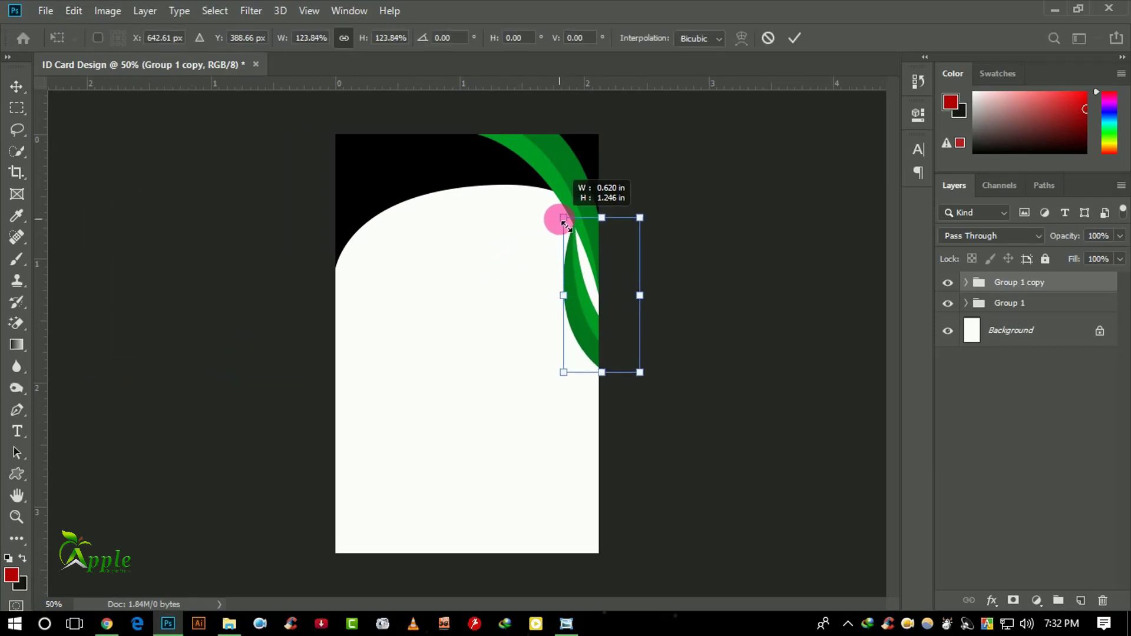
pyautogui.moveTo(676, 248); pyautogui.dragTo(683, 250)
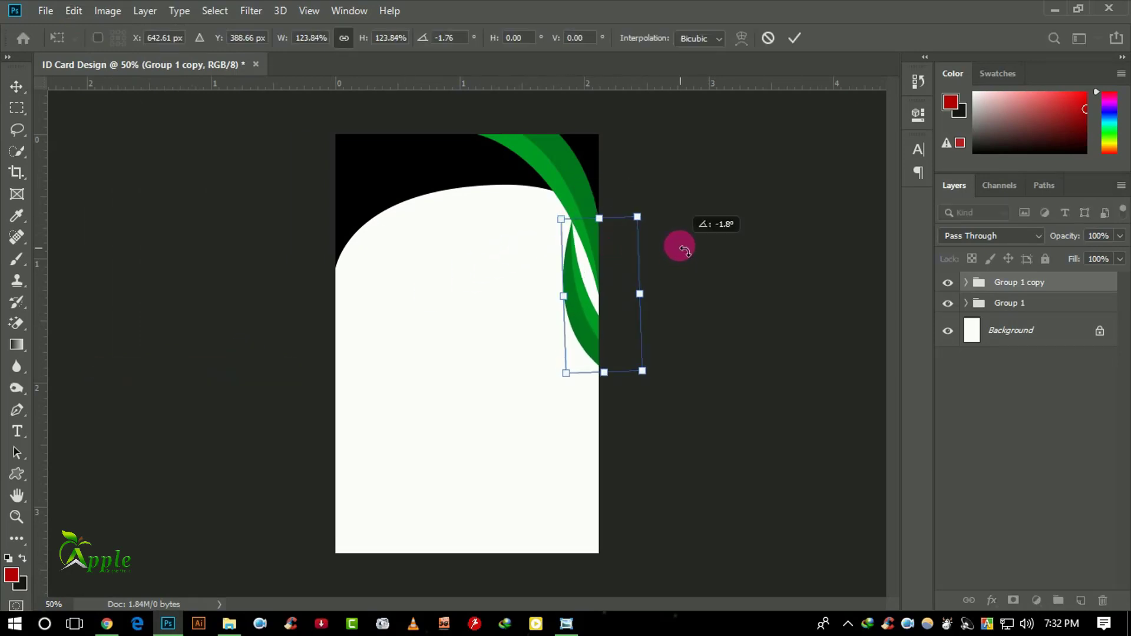
pyautogui.click(795, 39)
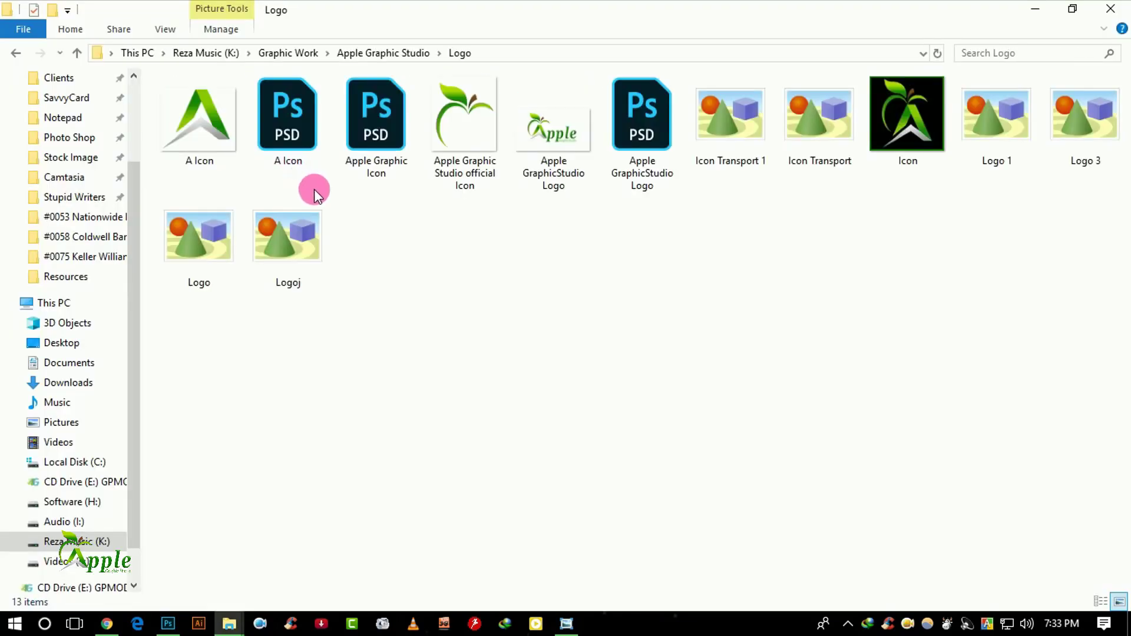
pyautogui.moveTo(560, 188)
pyautogui.mouseDown()
pyautogui.moveTo(408, 418)
pyautogui.moveTo(419, 267)
pyautogui.mouseUp()
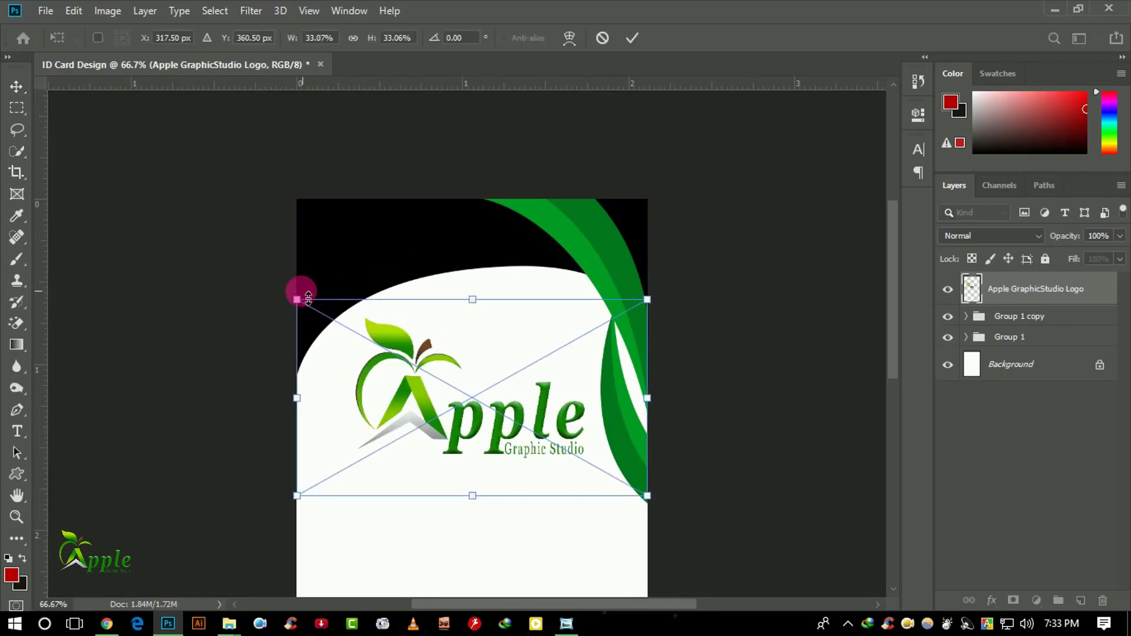
# Scale the Apple GraphicStudio Logo to about 12% and position it in the top-left black corner.
pyautogui.moveTo(324, 308); pyautogui.dragTo(403, 359)
pyautogui.click(630, 44)
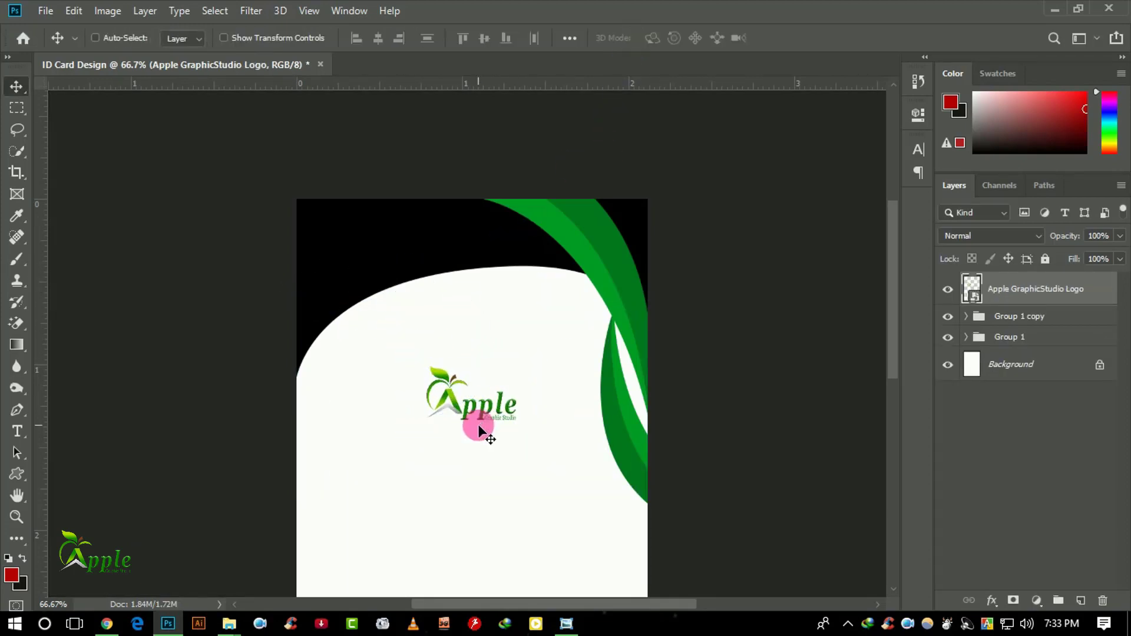
pyautogui.moveTo(478, 424); pyautogui.dragTo(367, 262)
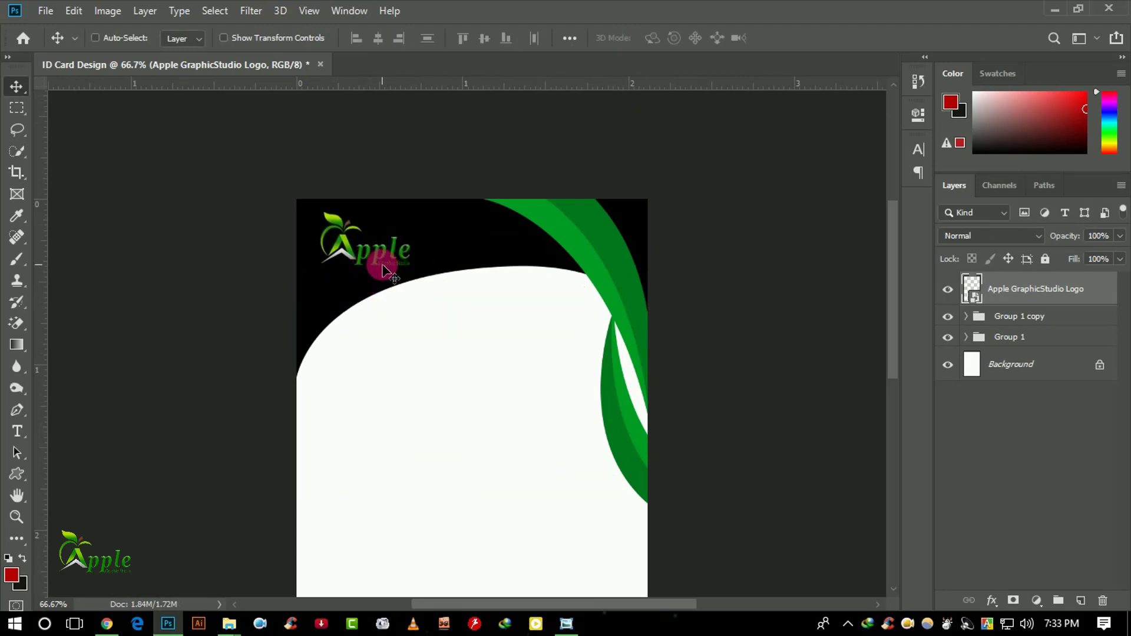
pyautogui.press('ctrl')
pyautogui.hotkey('ctrl', 't')
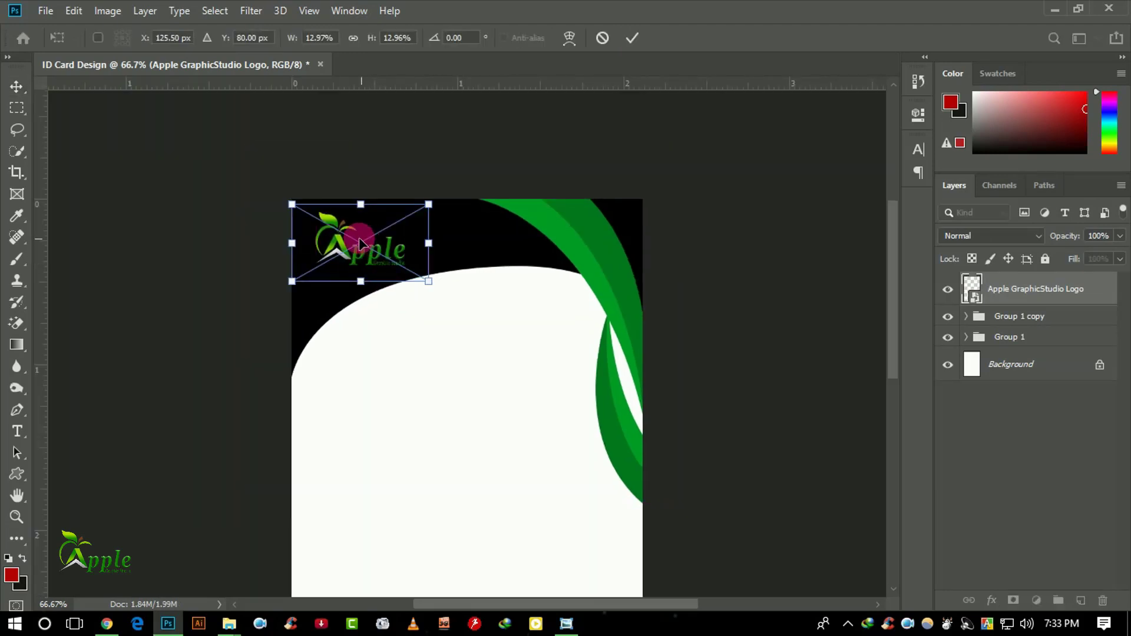
pyautogui.moveTo(292, 205); pyautogui.dragTo(298, 210)
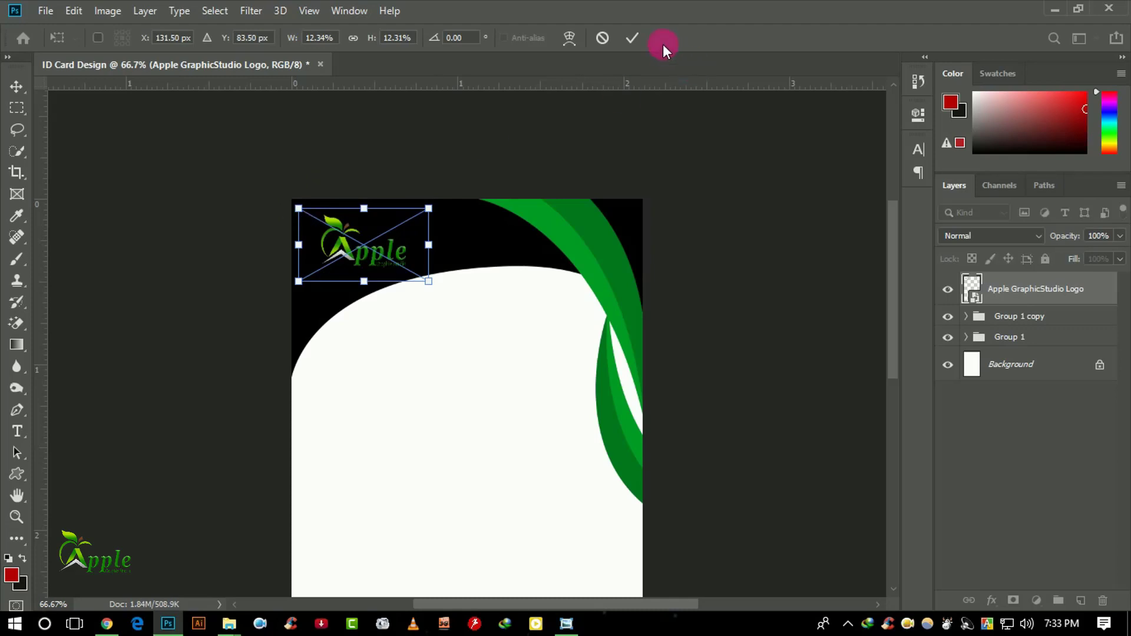
pyautogui.click(632, 38)
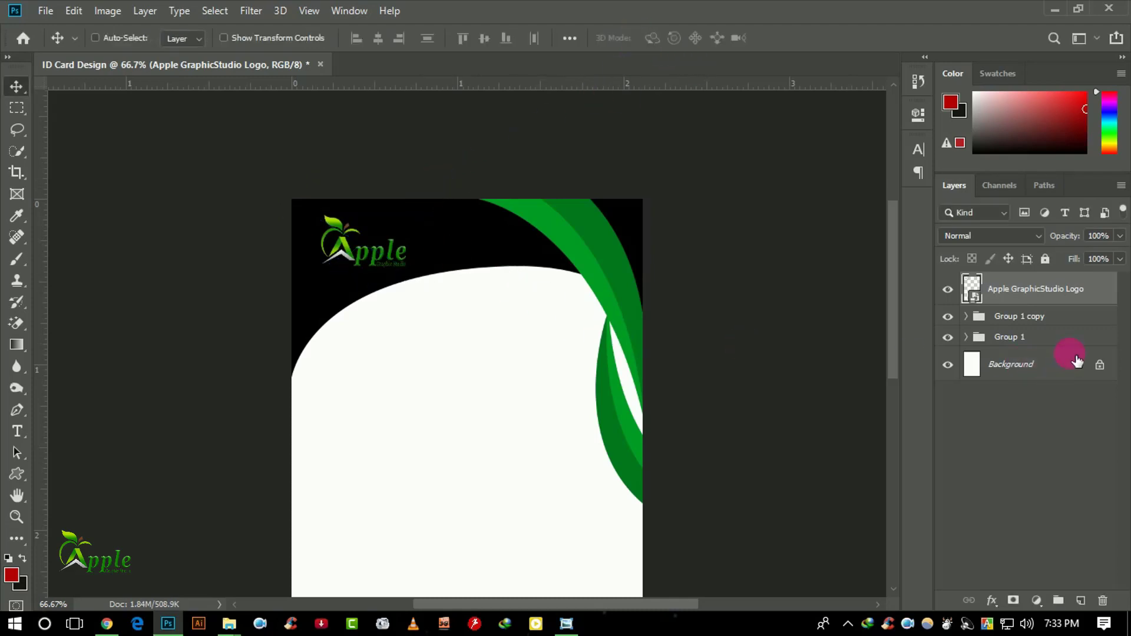
pyautogui.moveTo(538, 431); pyautogui.dragTo(534, 384)
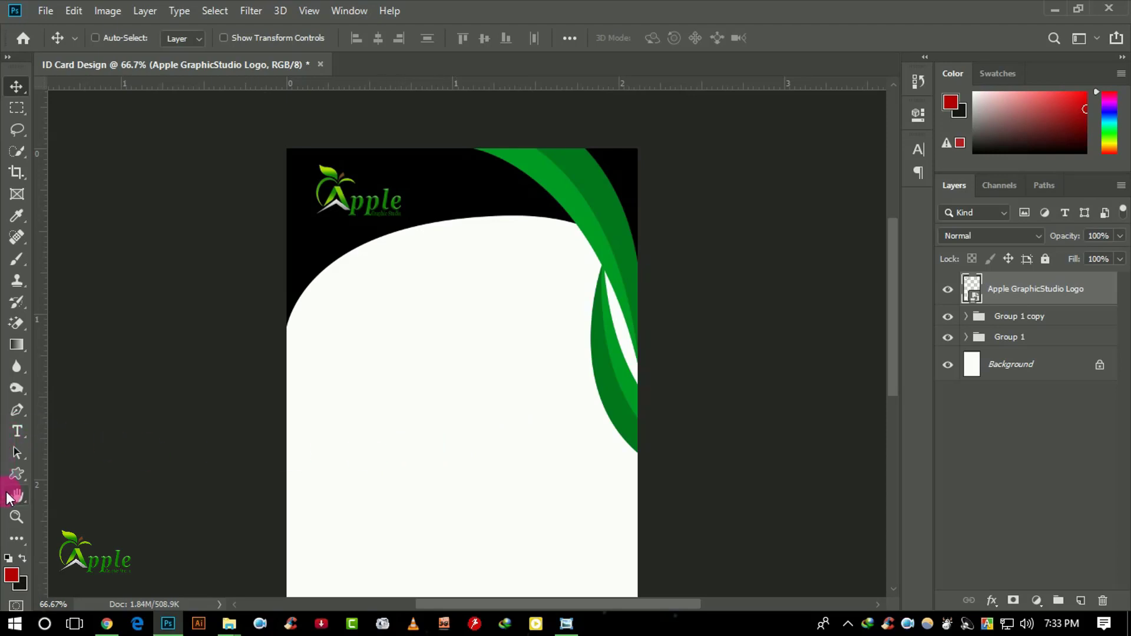
# Draw a 288 px black circle, Ellipse 1, and centre it horizontally below the arch.
pyautogui.click(16, 517)
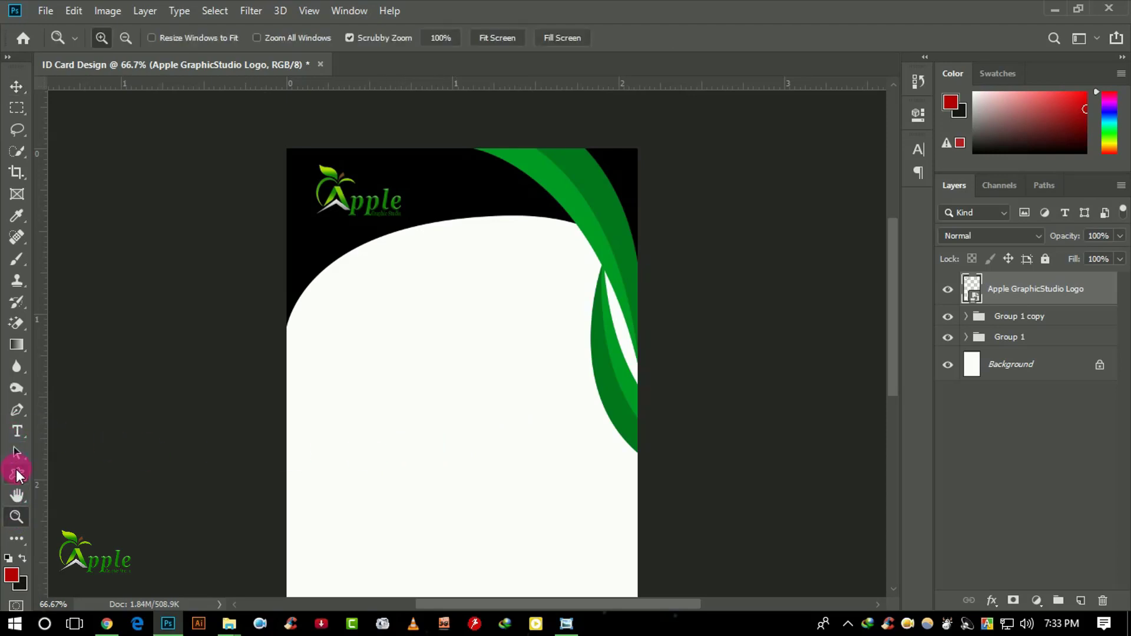
pyautogui.rightClick(18, 474)
pyautogui.click(71, 503)
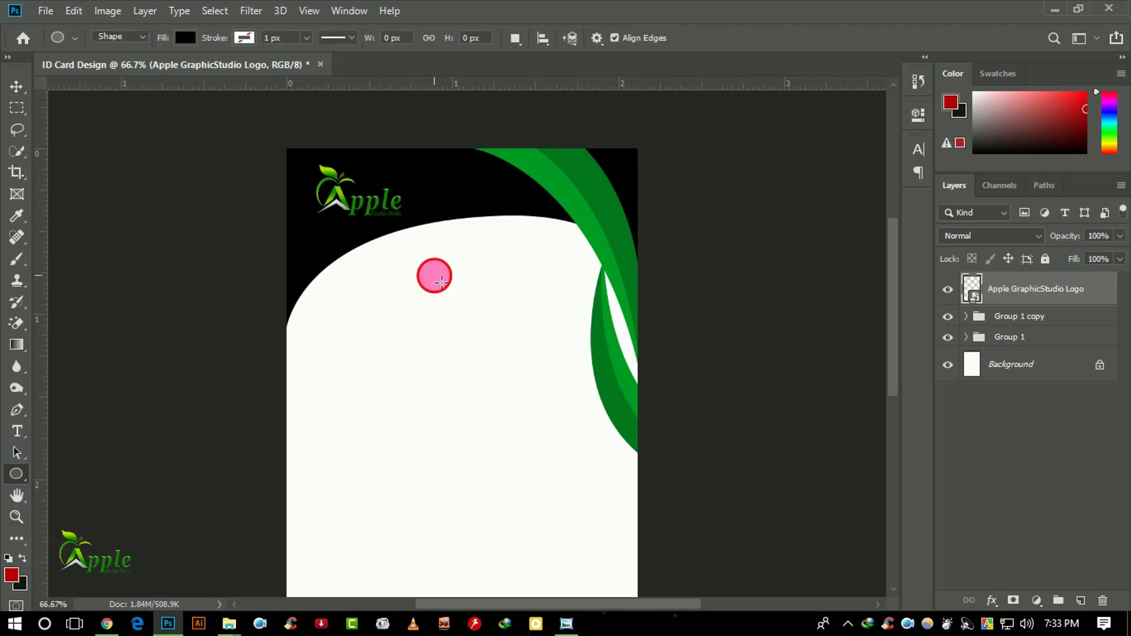
pyautogui.moveTo(440, 282); pyautogui.dragTo(513, 373)
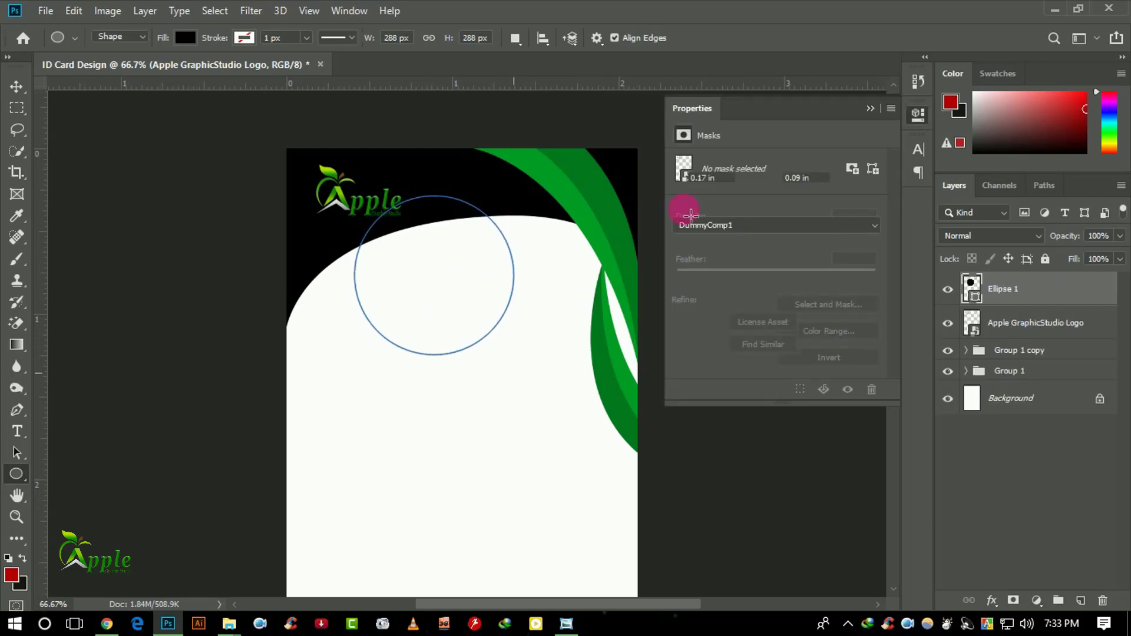
pyautogui.click(866, 111)
pyautogui.click(16, 86)
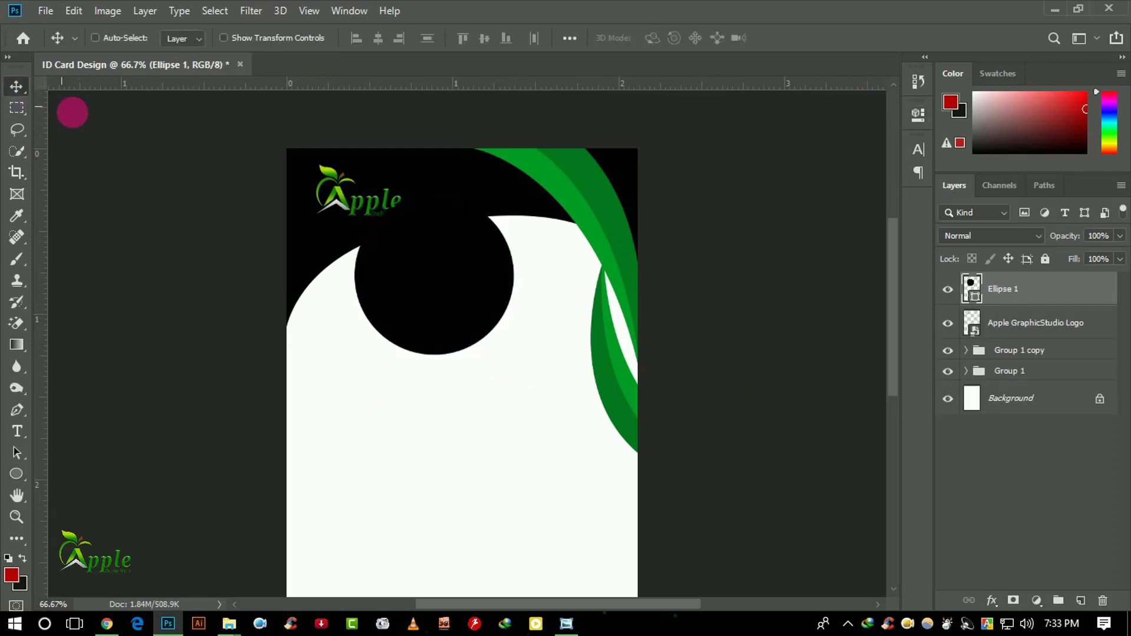
pyautogui.moveTo(440, 255); pyautogui.dragTo(480, 306)
# Give Ellipse 1 a Stroke layer style in green sampled from the swoosh.
pyautogui.doubleClick(975, 290)
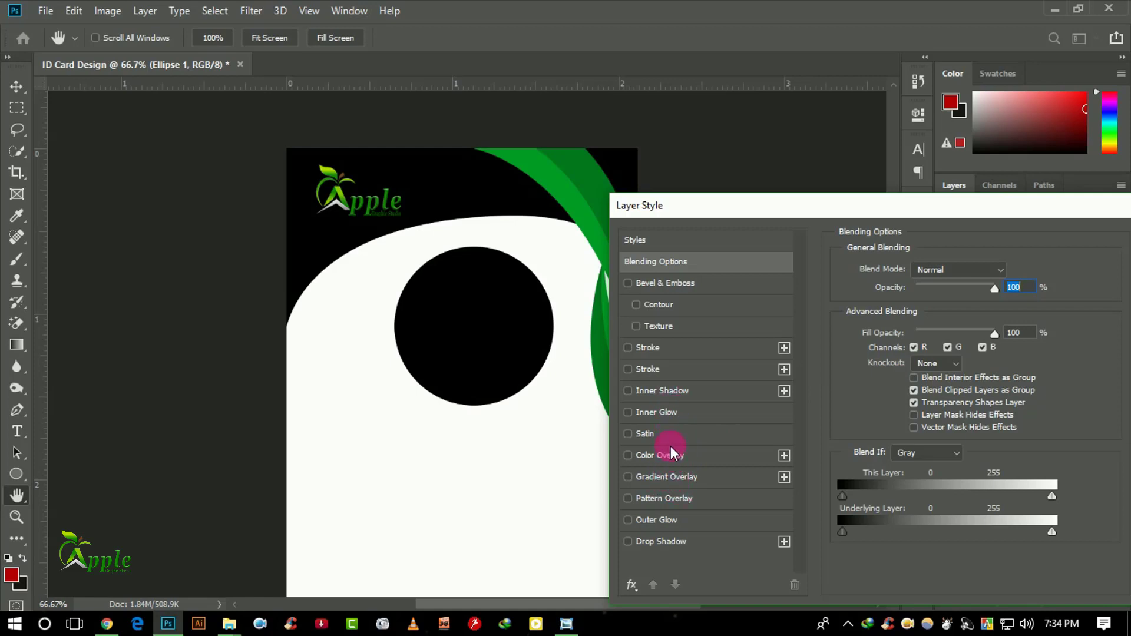
pyautogui.click(666, 369)
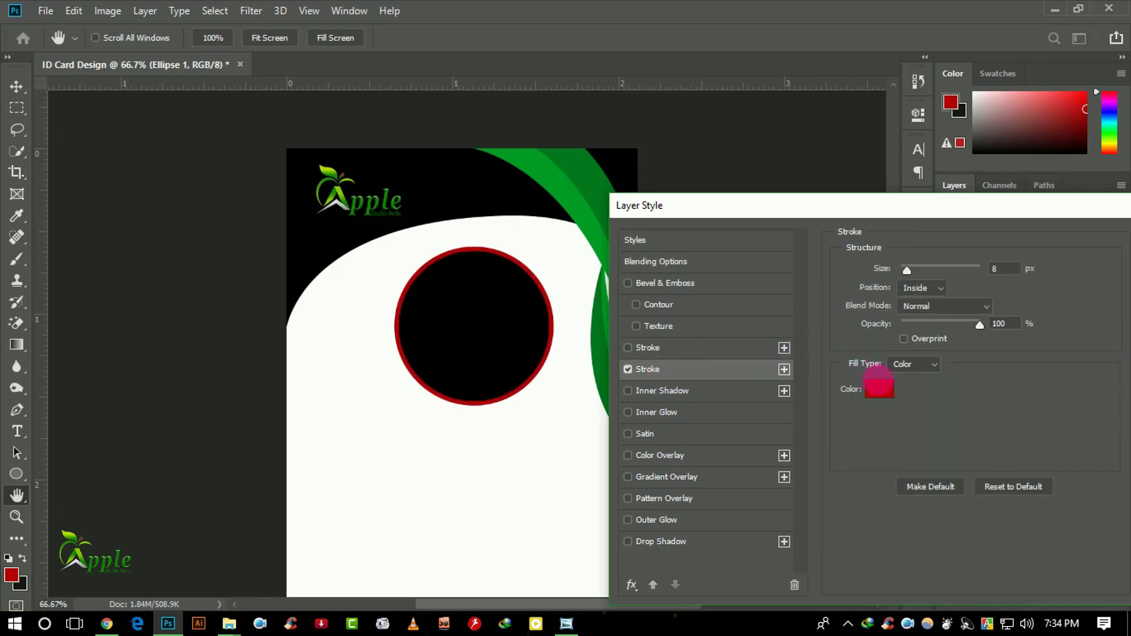
pyautogui.click(883, 389)
pyautogui.click(576, 178)
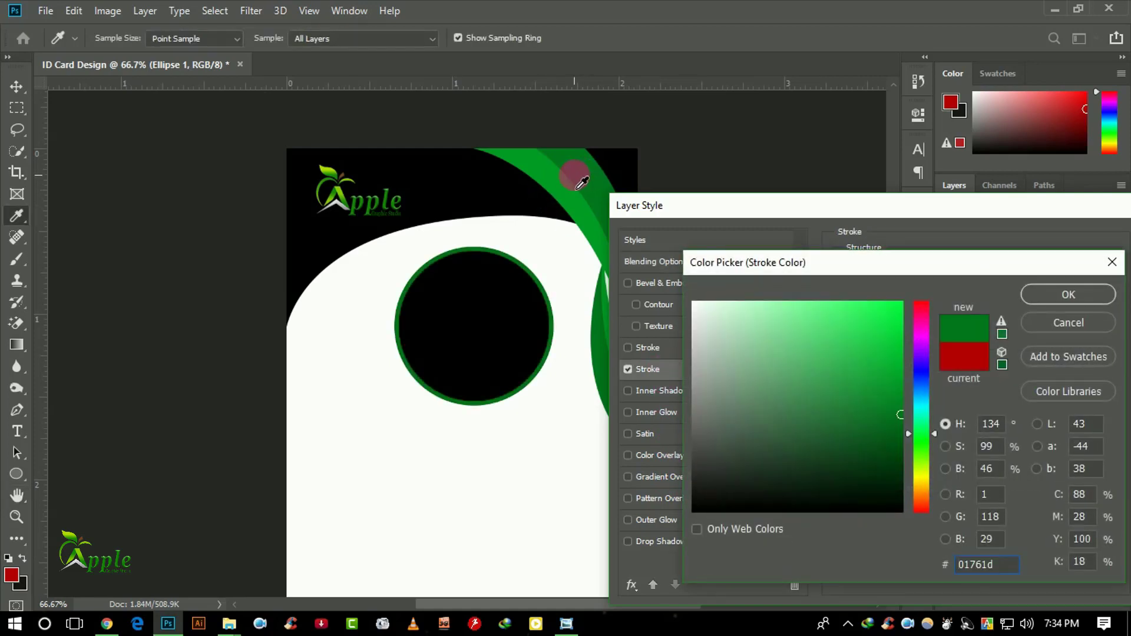
pyautogui.click(549, 177)
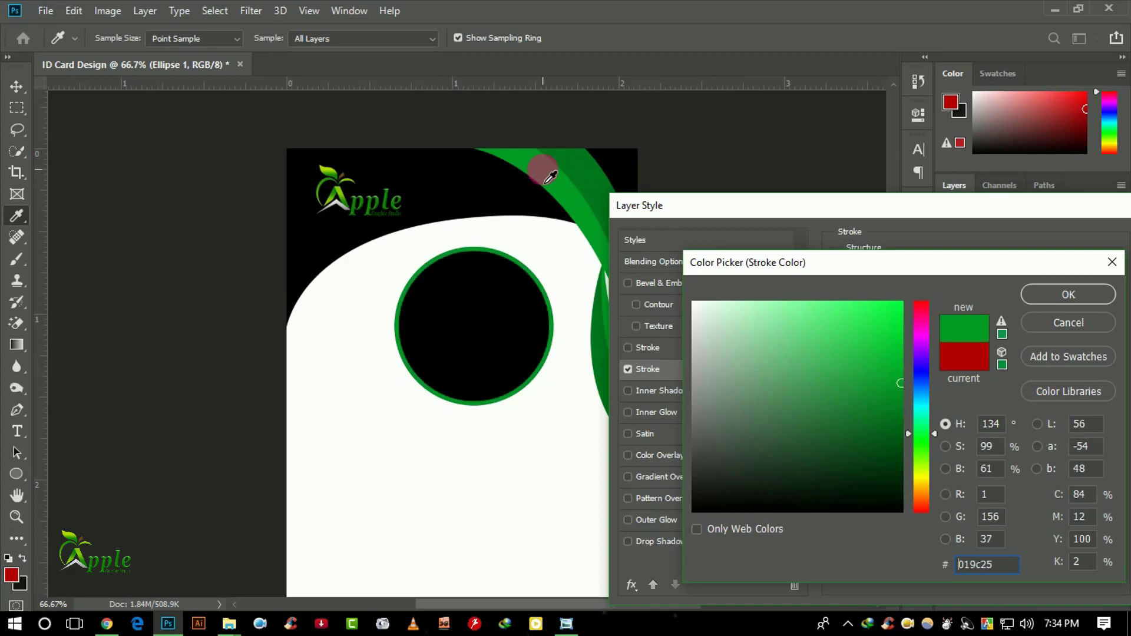
pyautogui.click(1067, 295)
pyautogui.moveTo(1006, 212); pyautogui.dragTo(760, 242)
pyautogui.click(880, 269)
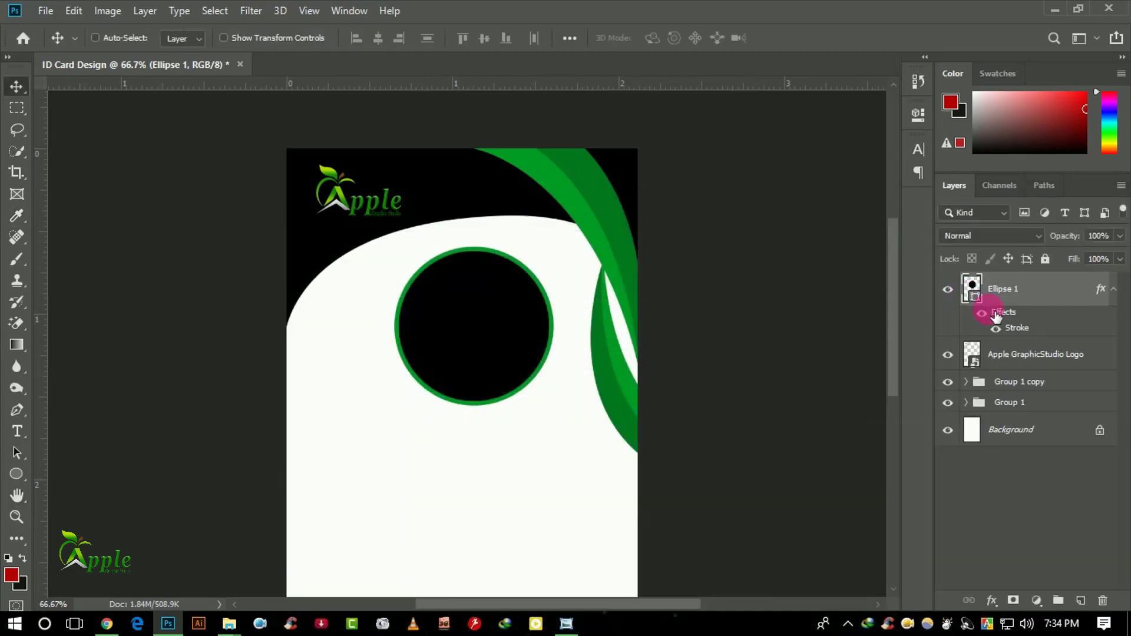
# Fill the circle with grey 918e8e as the photo placeholder.
pyautogui.doubleClick(973, 292)
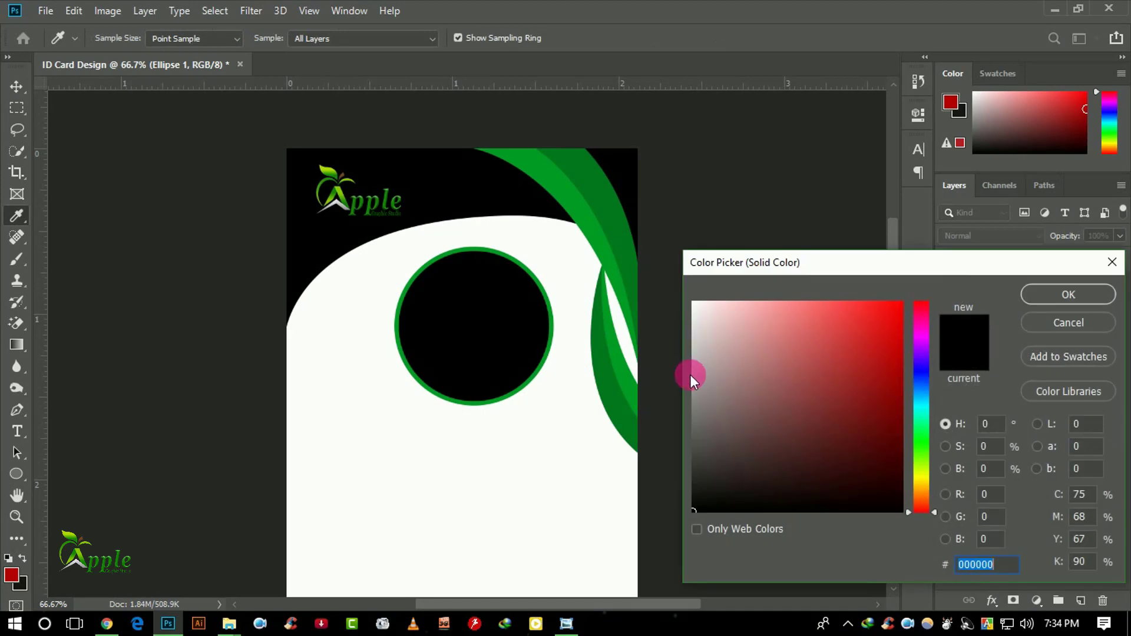
pyautogui.click(695, 390)
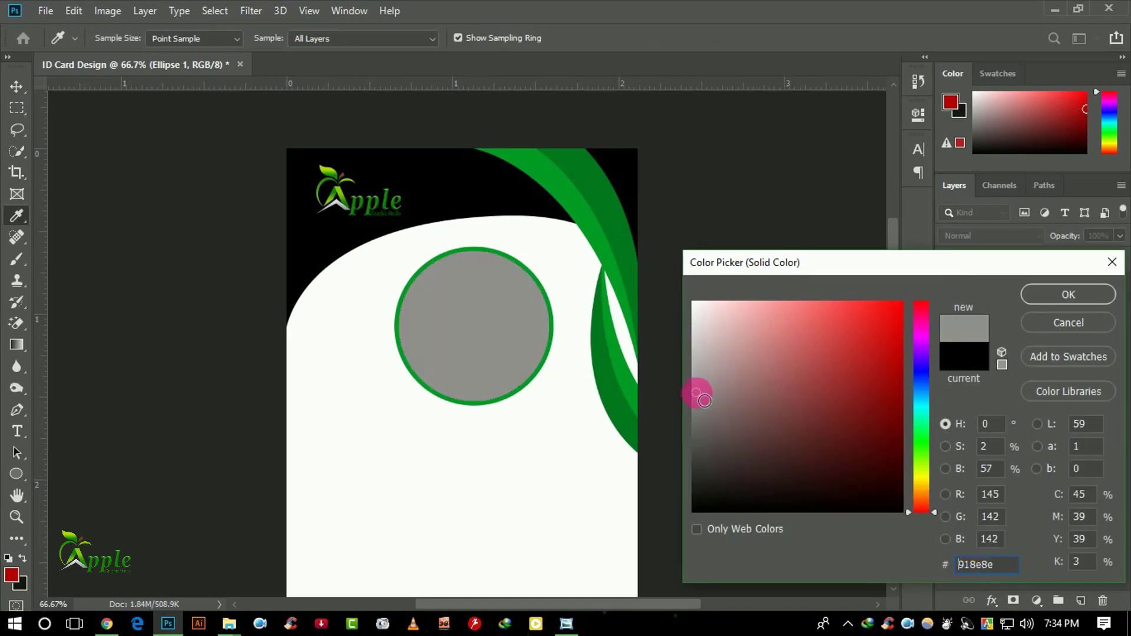
pyautogui.click(1036, 295)
pyautogui.scroll(-1, 538, 381)
pyautogui.scroll(-2, 538, 382)
pyautogui.scroll(-2, 542, 383)
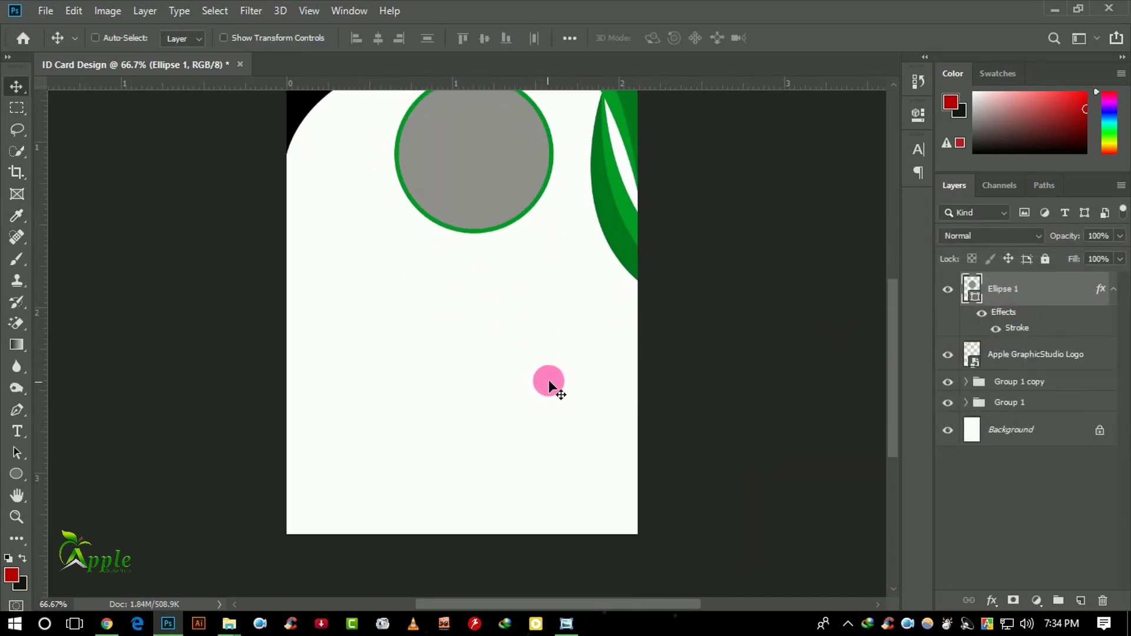
pyautogui.scroll(2, 550, 385)
pyautogui.scroll(3, 564, 379)
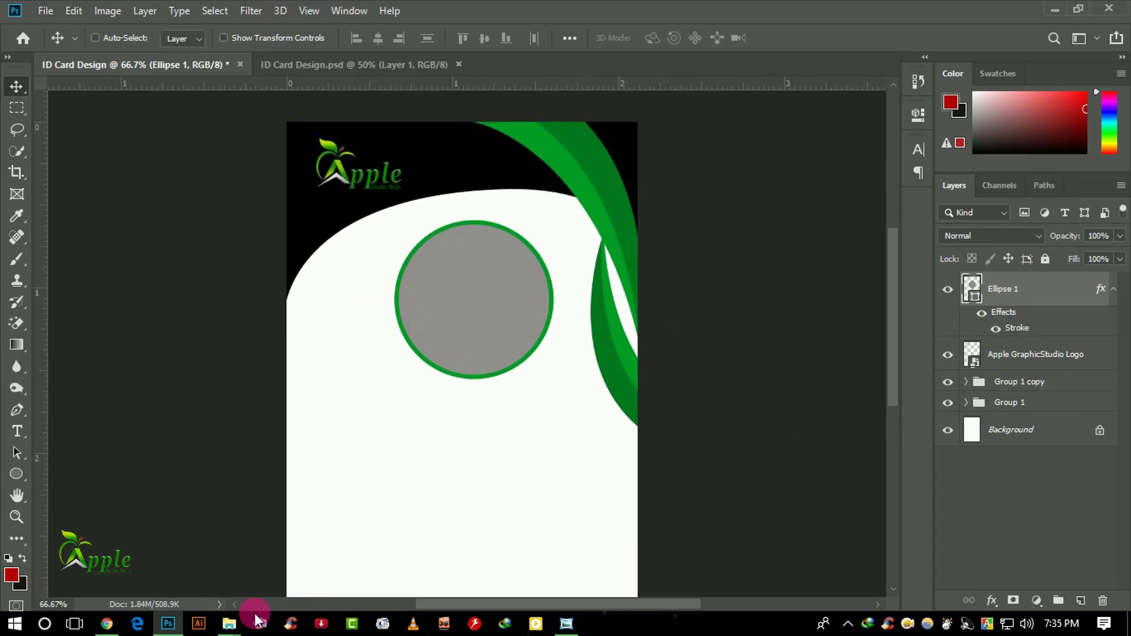
pyautogui.moveTo(229, 624)
pyautogui.click(406, 589)
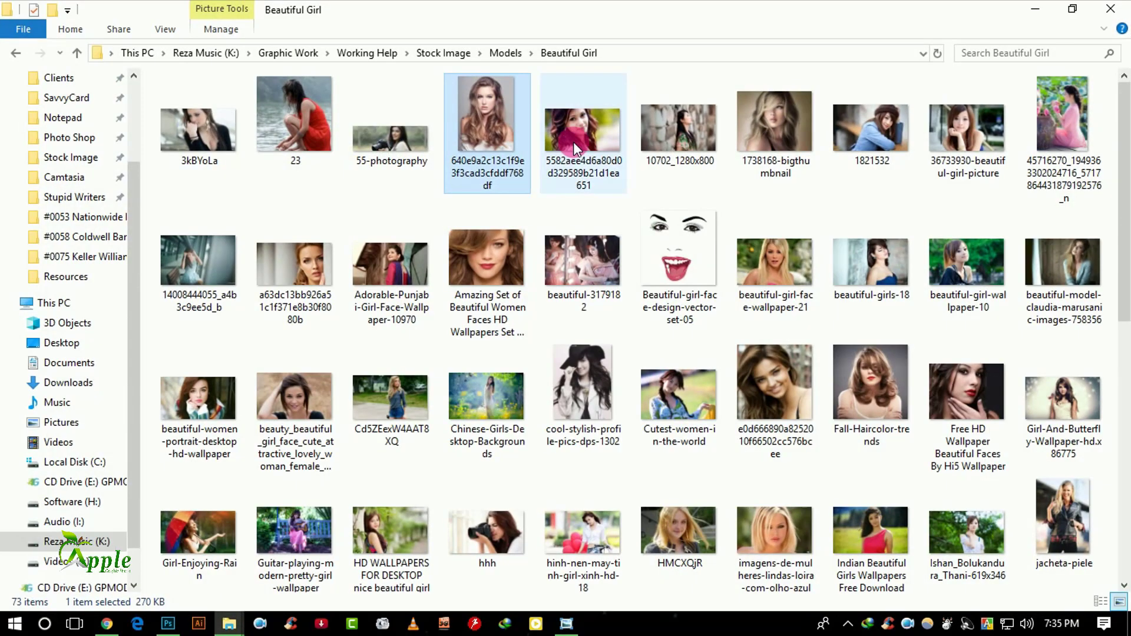
pyautogui.moveTo(485, 150)
pyautogui.mouseDown()
pyautogui.moveTo(168, 628)
pyautogui.moveTo(437, 377)
pyautogui.mouseUp()
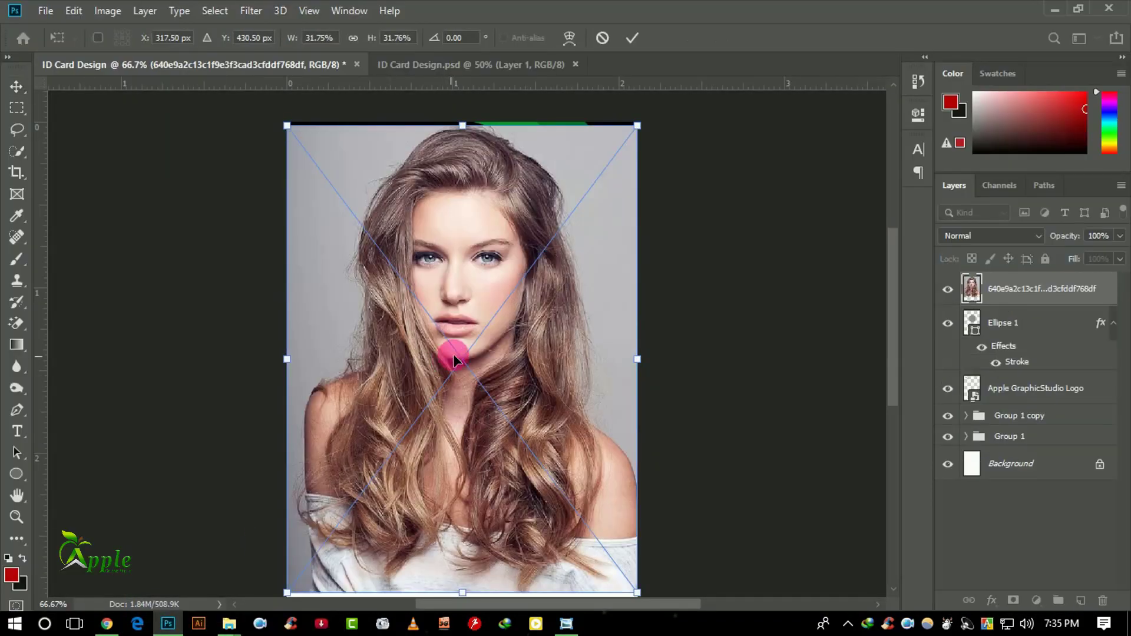
# Scale the portrait photo down and clip it to the green-ringed circle.
pyautogui.moveTo(287, 126); pyautogui.dragTo(360, 224)
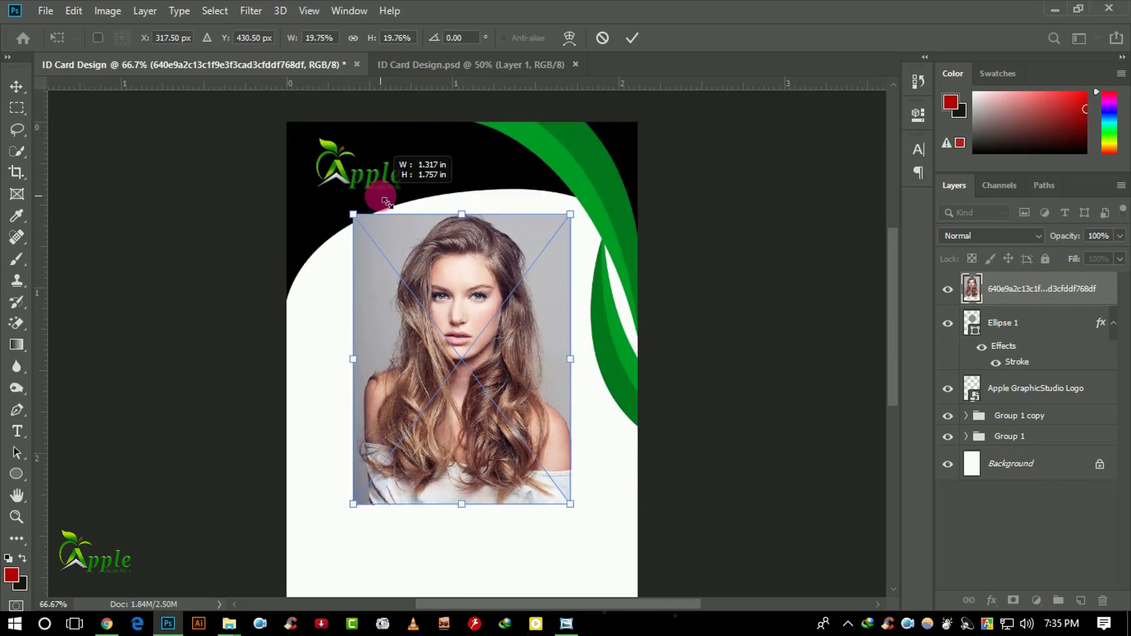
pyautogui.click(642, 52)
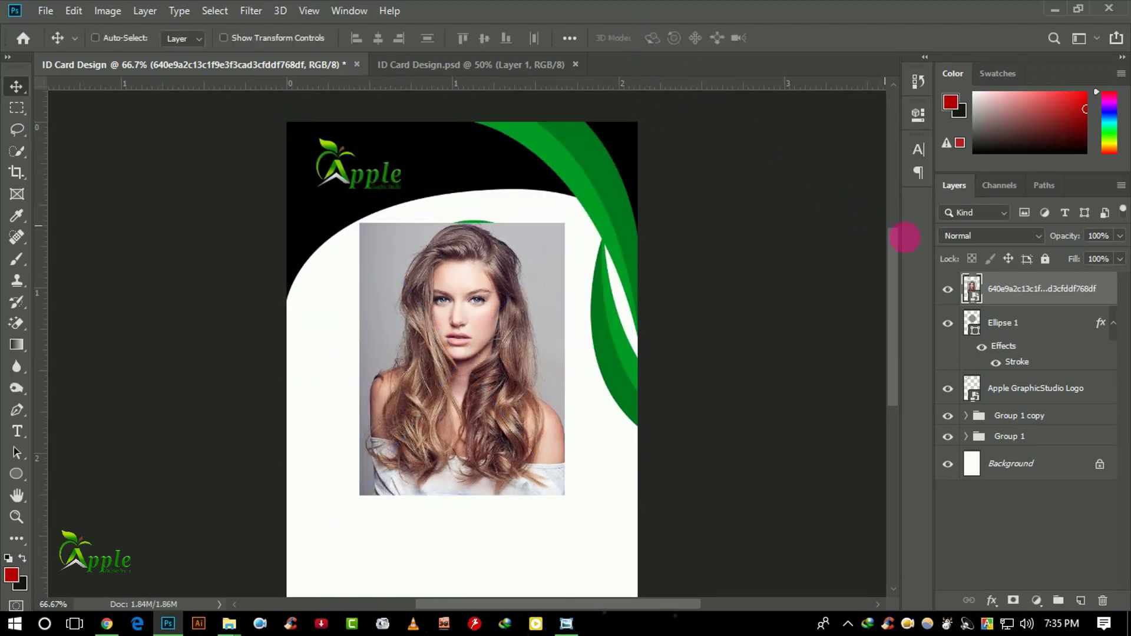
pyautogui.rightClick(1037, 300)
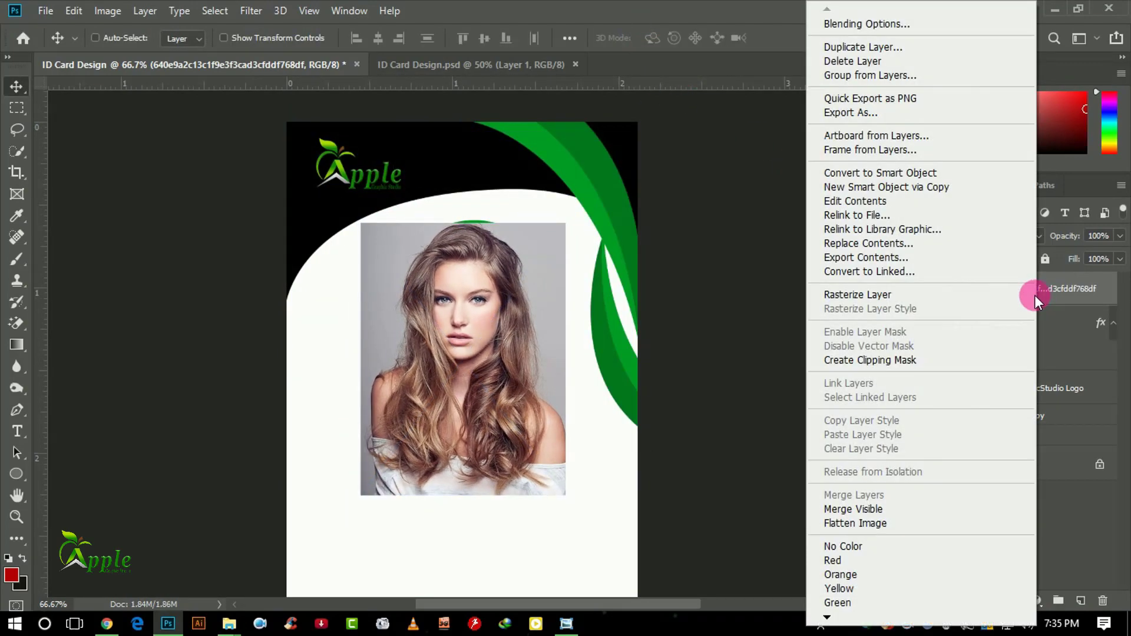
pyautogui.click(869, 360)
# Resize the clipped photo to about 16.5% and reposition it so the face fills the circle.
pyautogui.moveTo(490, 333); pyautogui.dragTo(497, 327)
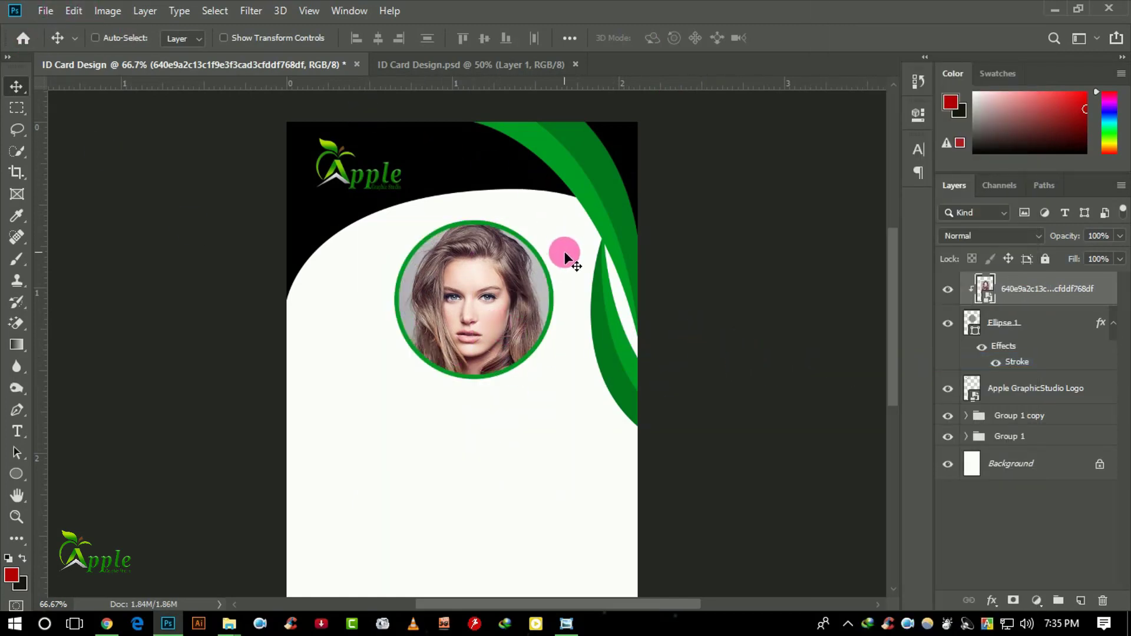
pyautogui.hotkey('ctrl', 't')
pyautogui.moveTo(575, 493)
pyautogui.mouseDown()
pyautogui.moveTo(560, 454)
pyautogui.moveTo(552, 462)
pyautogui.mouseUp()
pyautogui.moveTo(506, 400); pyautogui.dragTo(510, 392)
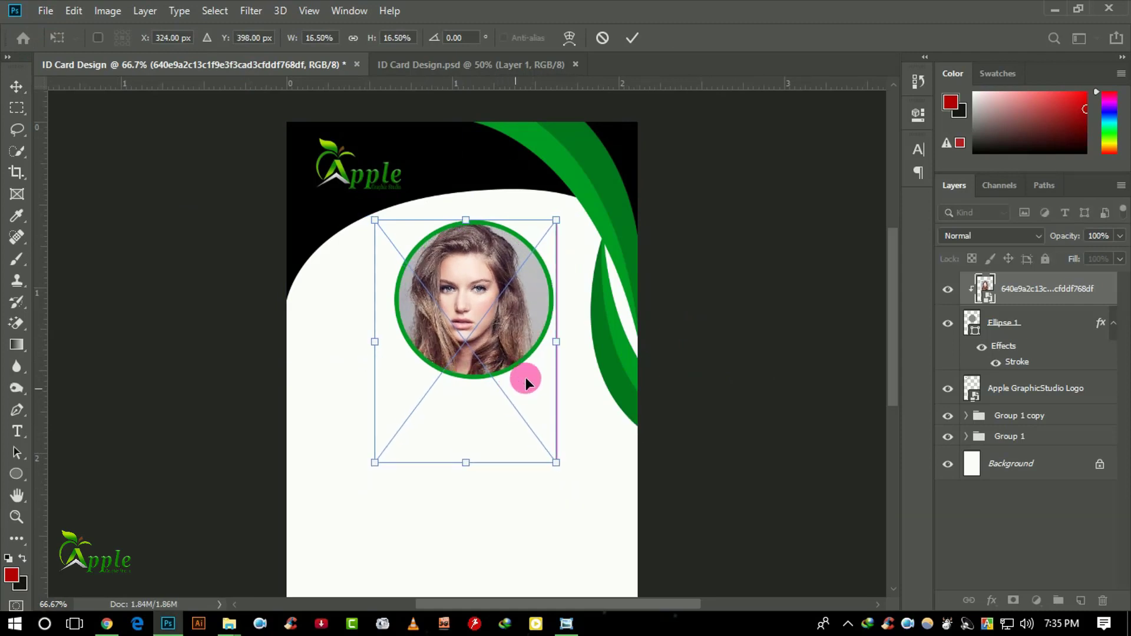
pyautogui.click(632, 39)
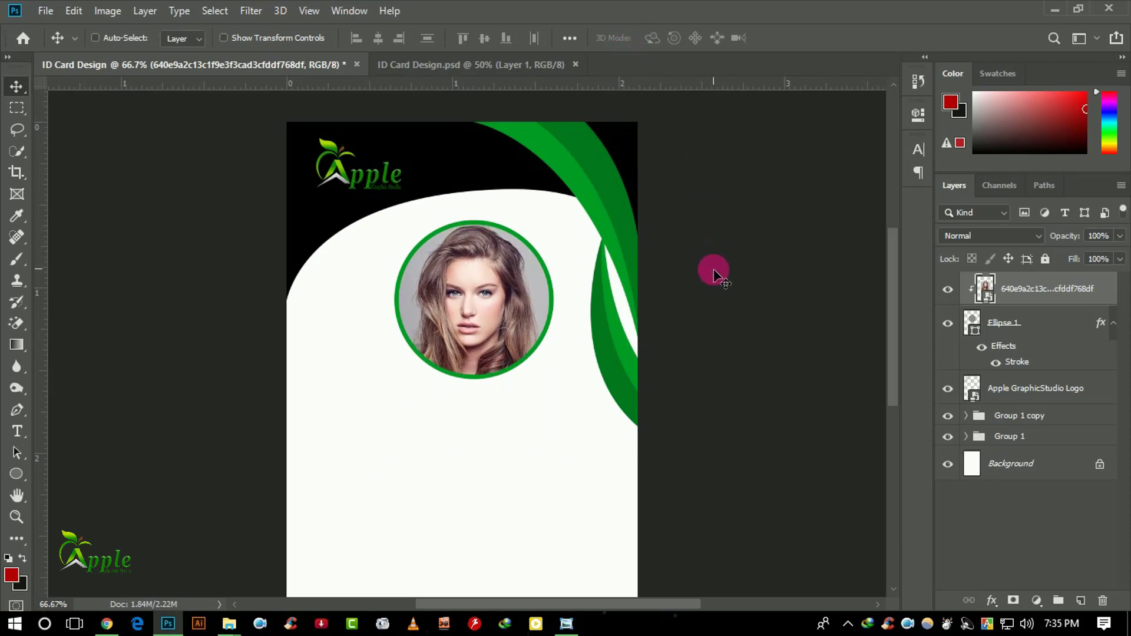
# Group the photo and circle as 'Image Here', and Group 1 with its copy as 'Design'.
pyautogui.keyDown('ctrl'); pyautogui.click(1060, 329); pyautogui.keyUp('ctrl')
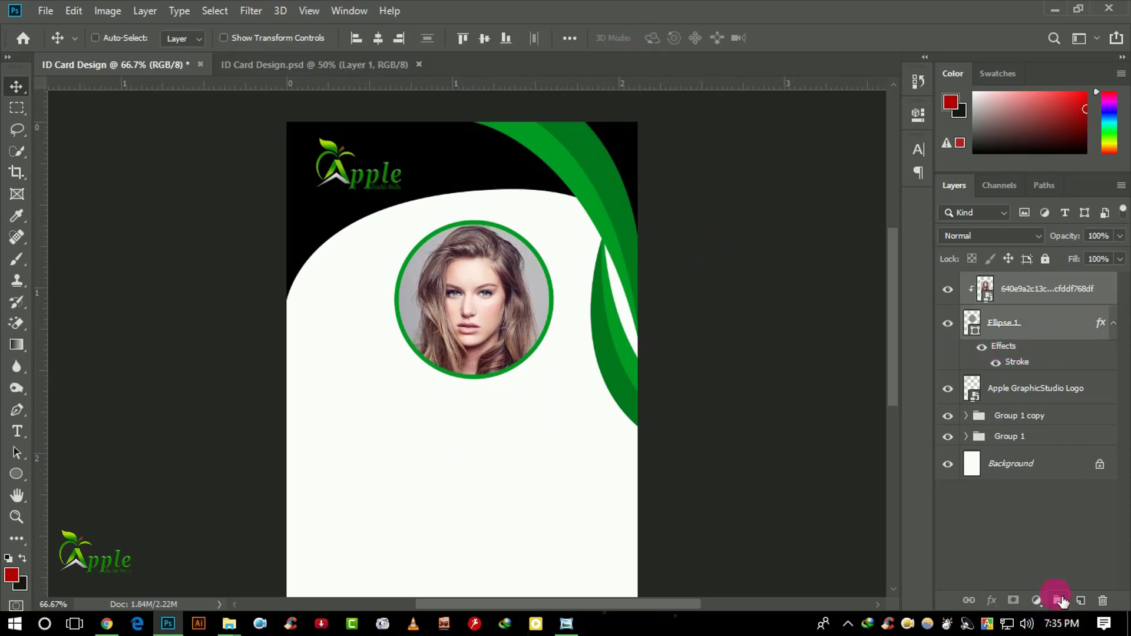
pyautogui.click(1061, 600)
pyautogui.write('Image Here')
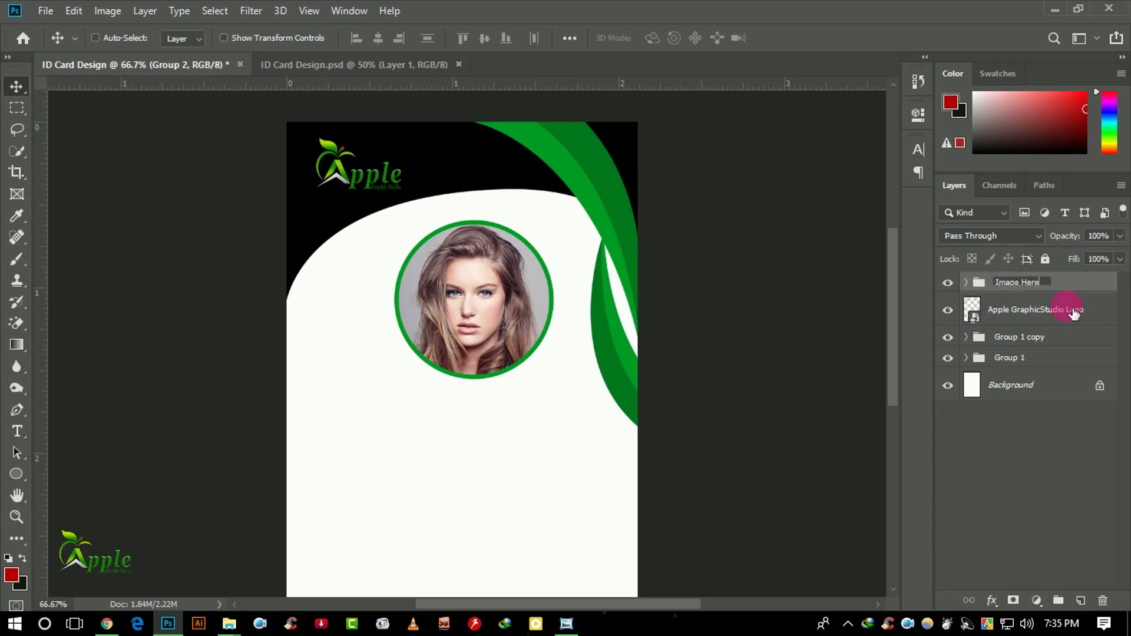
pyautogui.press('Return')
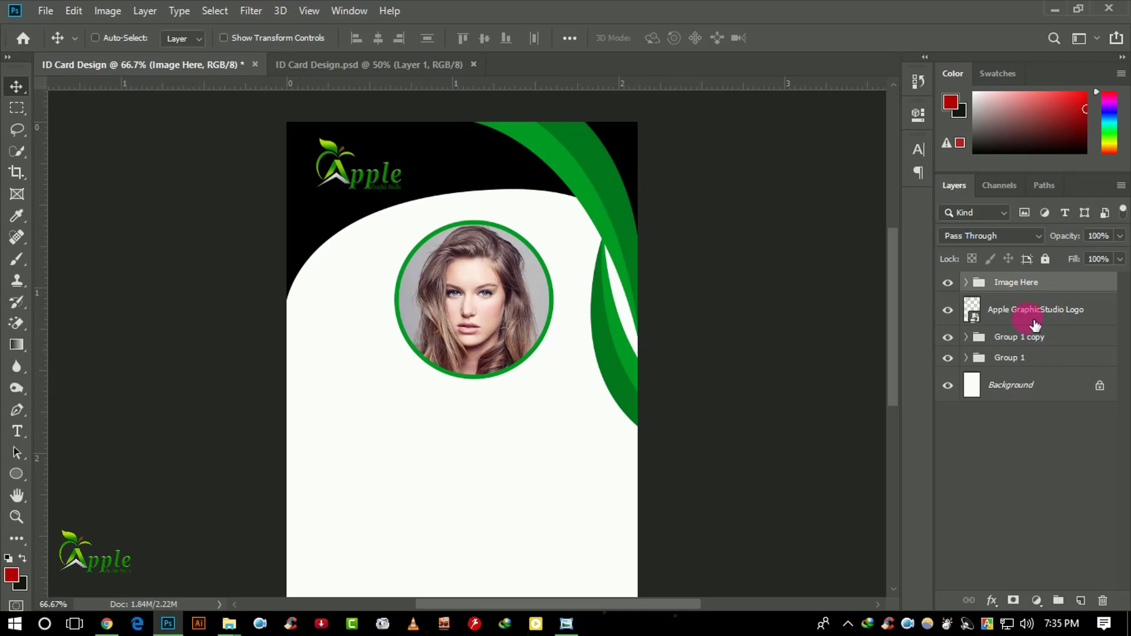
pyautogui.click(1040, 341)
pyautogui.keyDown('ctrl'); pyautogui.click(1039, 358); pyautogui.keyUp('ctrl')
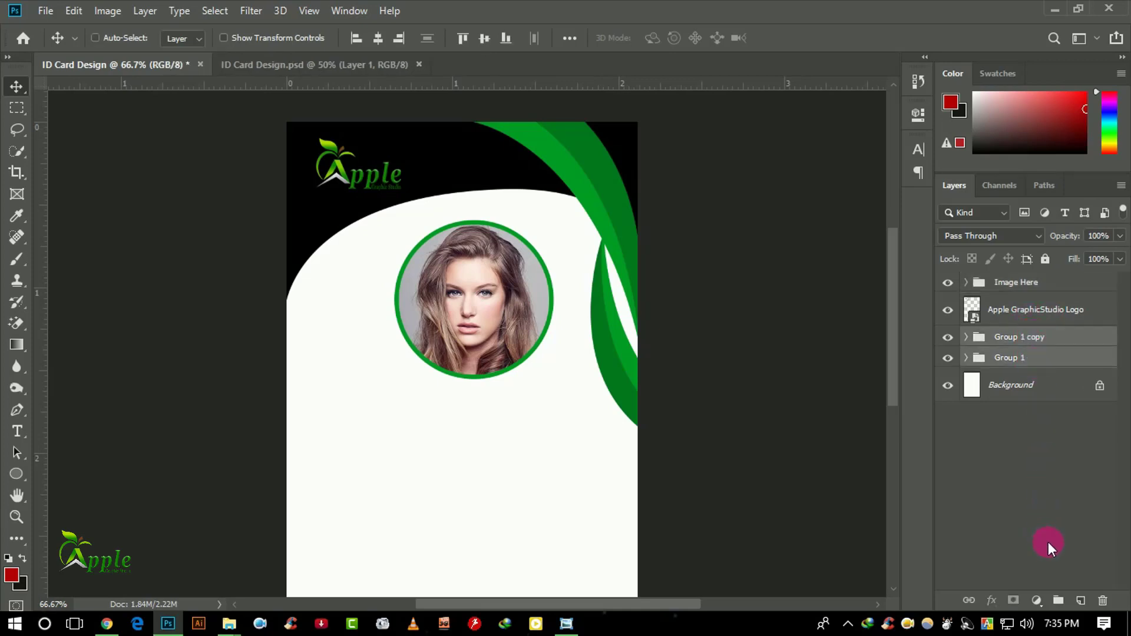
pyautogui.click(1060, 602)
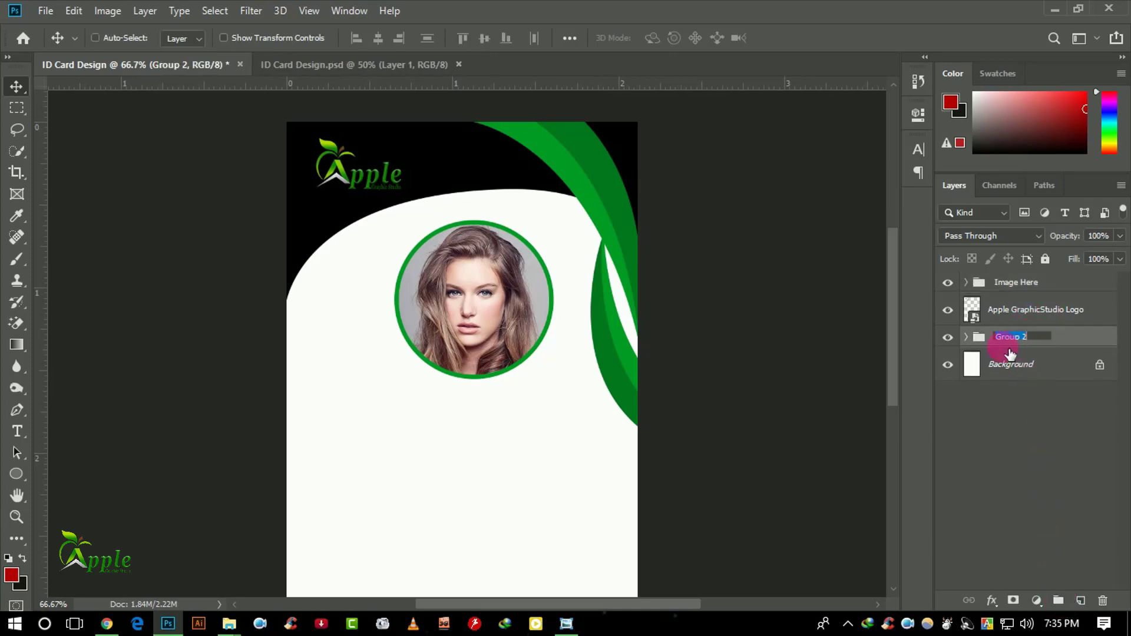
pyautogui.write('Design')
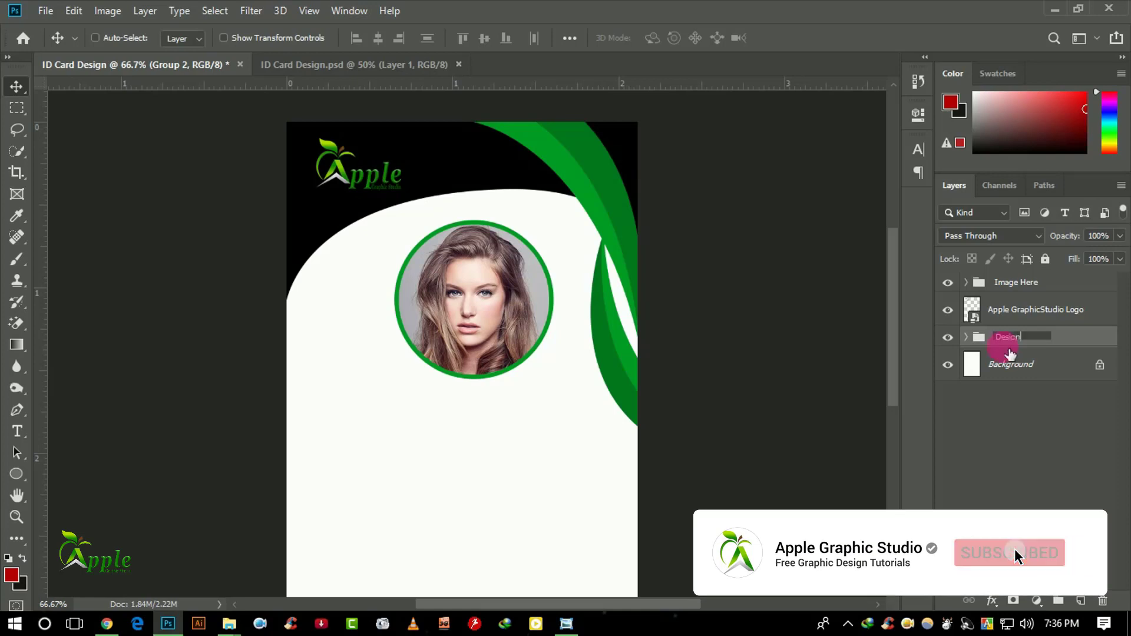
# Unlock the background, group it with Design as 'BG' and give BG a red label.
pyautogui.click(1099, 365)
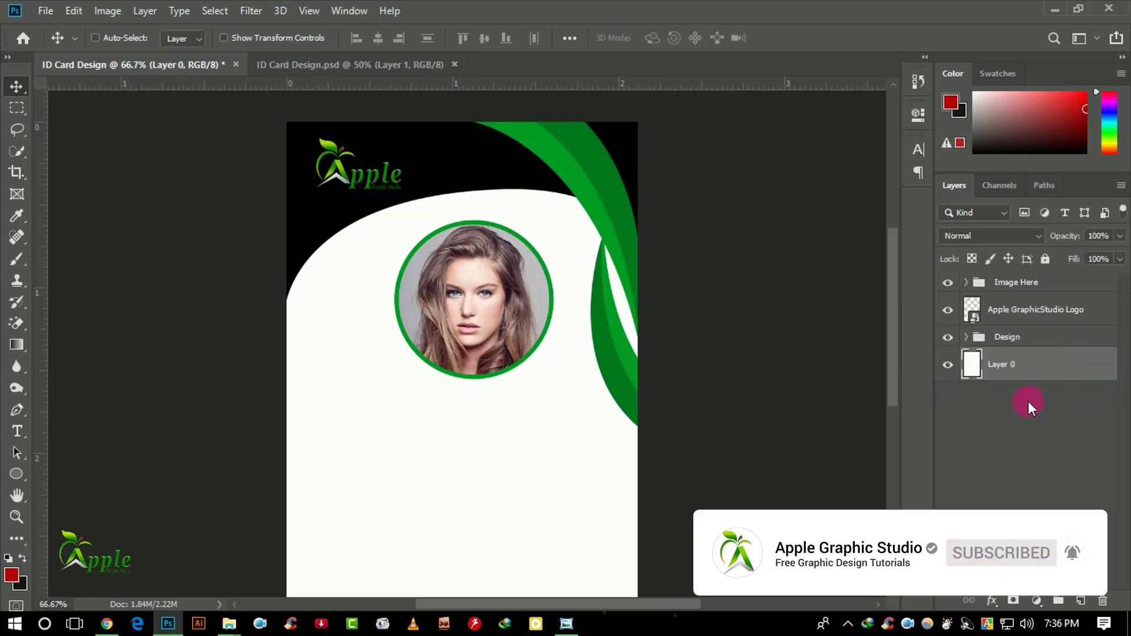
pyautogui.keyDown('shift'); pyautogui.click(1045, 347); pyautogui.keyUp('shift')
pyautogui.hotkey('ctrl', 'g')
pyautogui.write('BG')
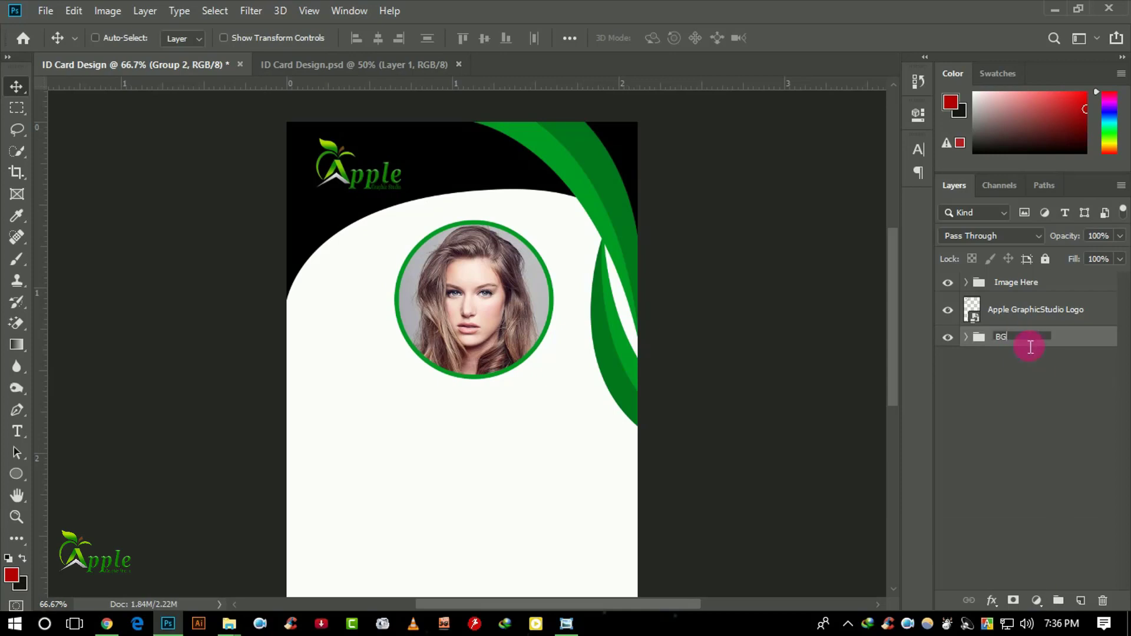
pyautogui.press('Return')
pyautogui.rightClick(1069, 340)
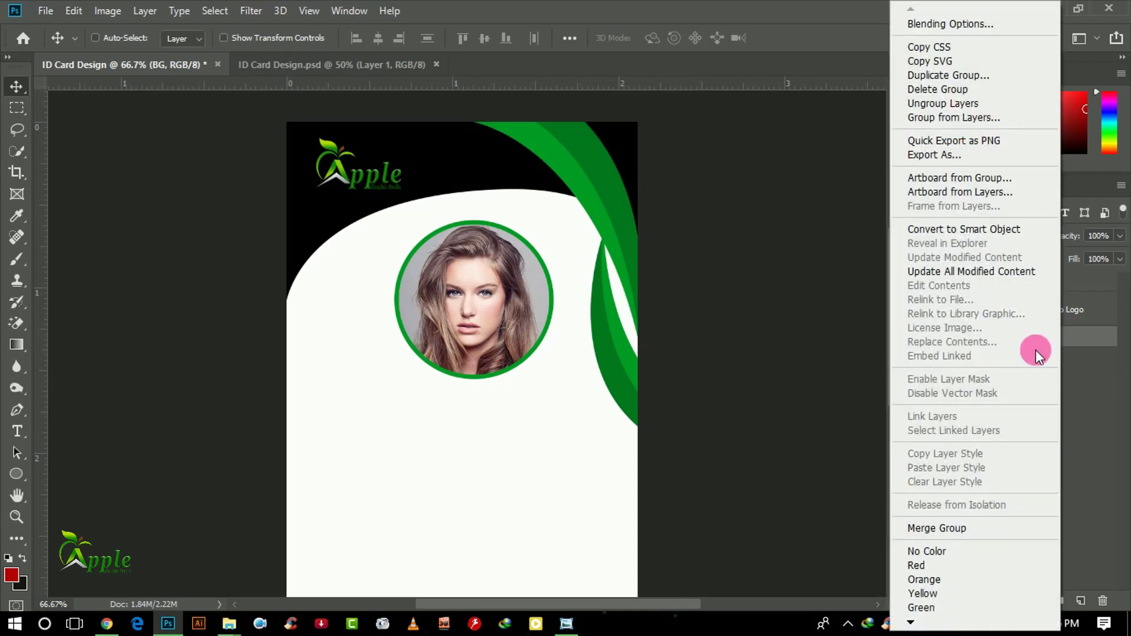
pyautogui.click(920, 565)
pyautogui.click(1041, 289)
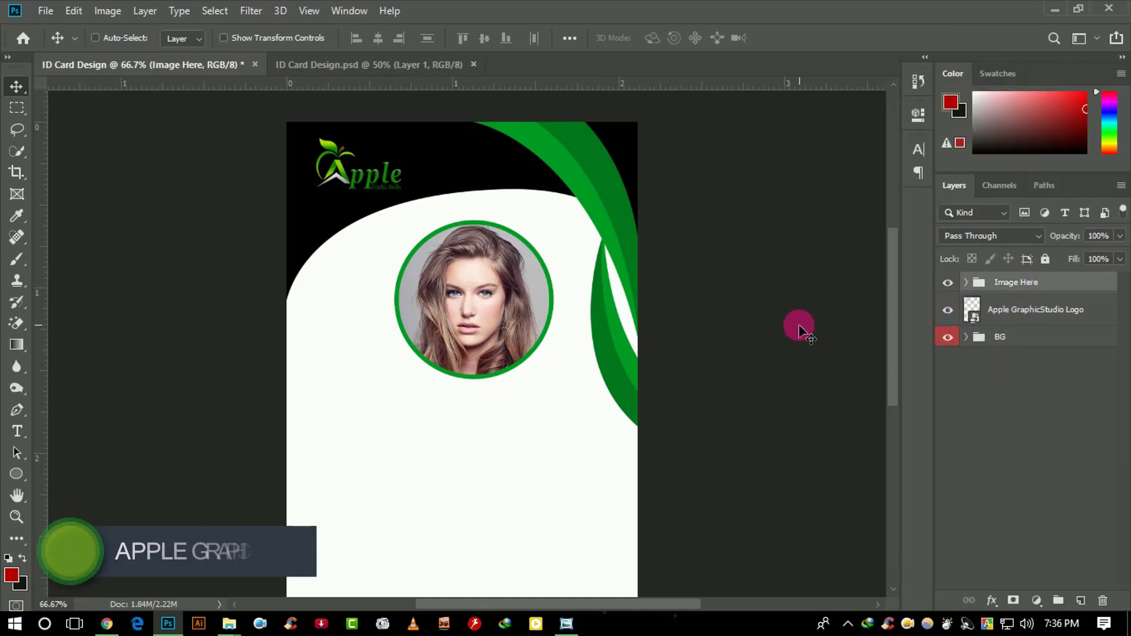
# Nudge the portrait photo slightly left within the circle.
pyautogui.scroll(-2, 377, 300)
pyautogui.scroll(-2, 386, 309)
pyautogui.scroll(1, 446, 273)
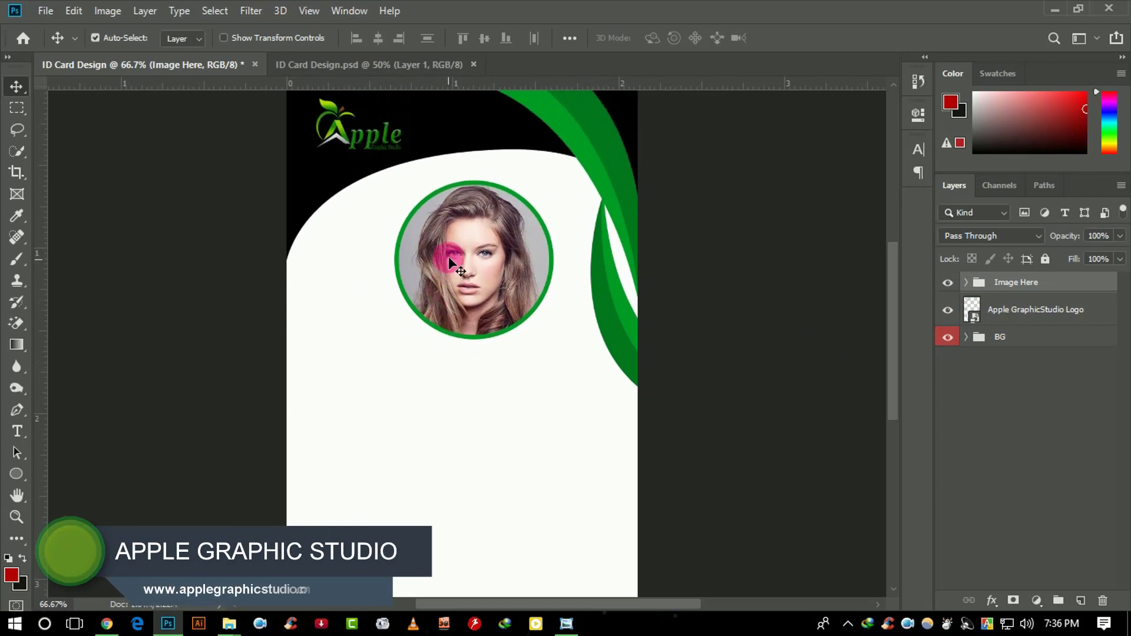
pyautogui.keyDown('alt'); pyautogui.click(448, 262); pyautogui.keyUp('alt')
pyautogui.keyDown('ctrl'); pyautogui.click(435, 318); pyautogui.keyUp('ctrl')
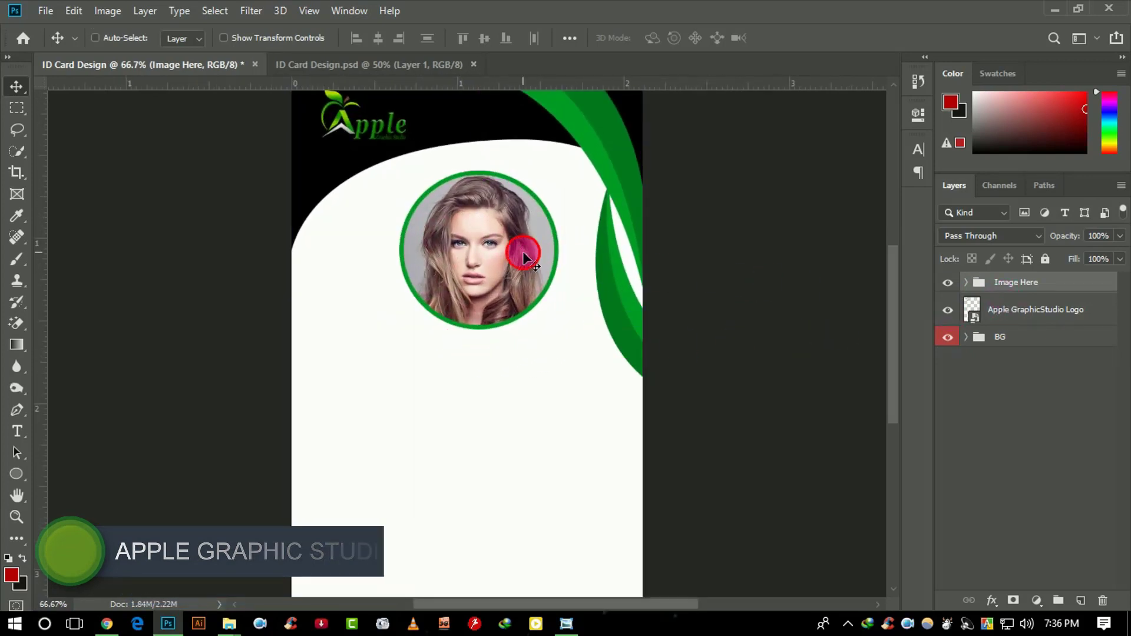
pyautogui.moveTo(523, 253); pyautogui.dragTo(510, 253)
# Add a text layer below the photo containing the cardholder's full name.
pyautogui.keyDown('ctrl'); pyautogui.click(392, 385); pyautogui.keyUp('ctrl')
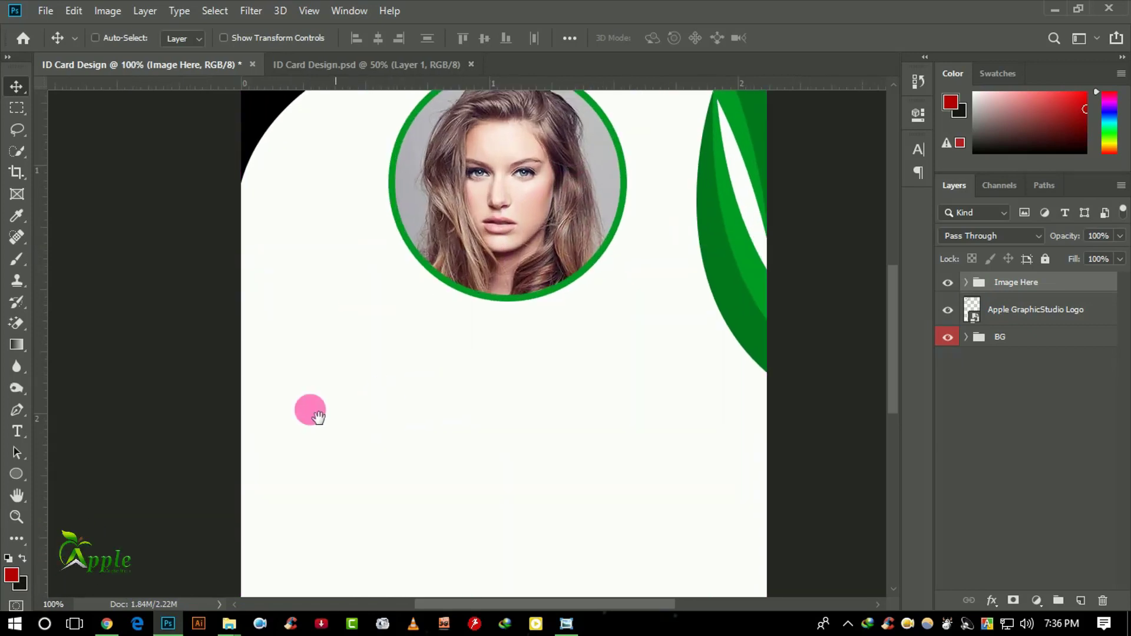
pyautogui.click(17, 431)
pyautogui.click(369, 388)
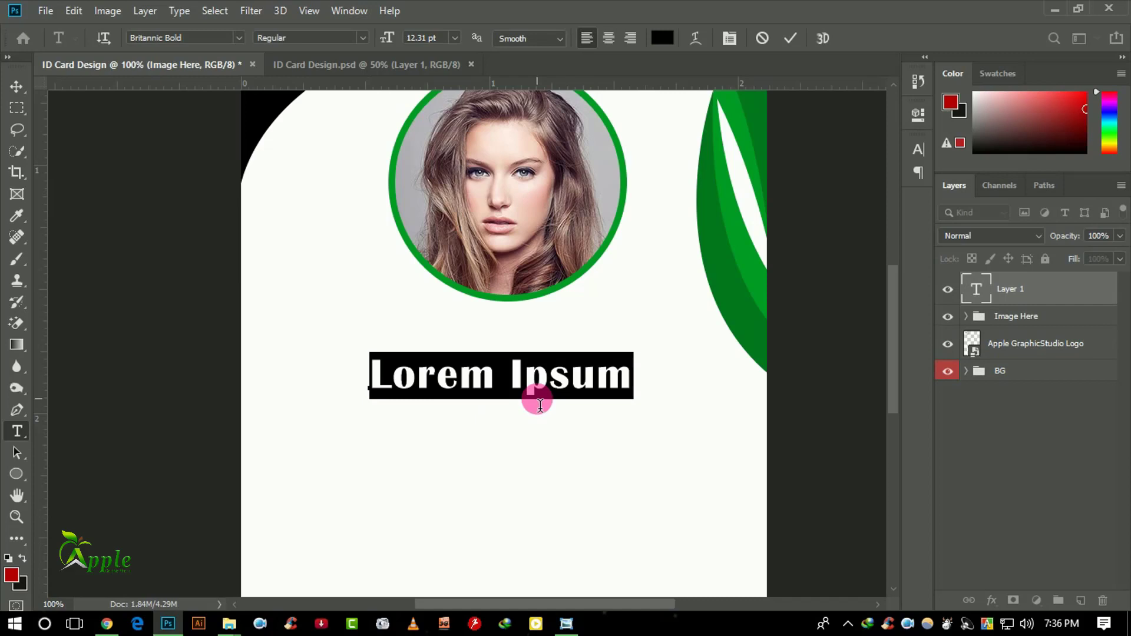
pyautogui.write('R')
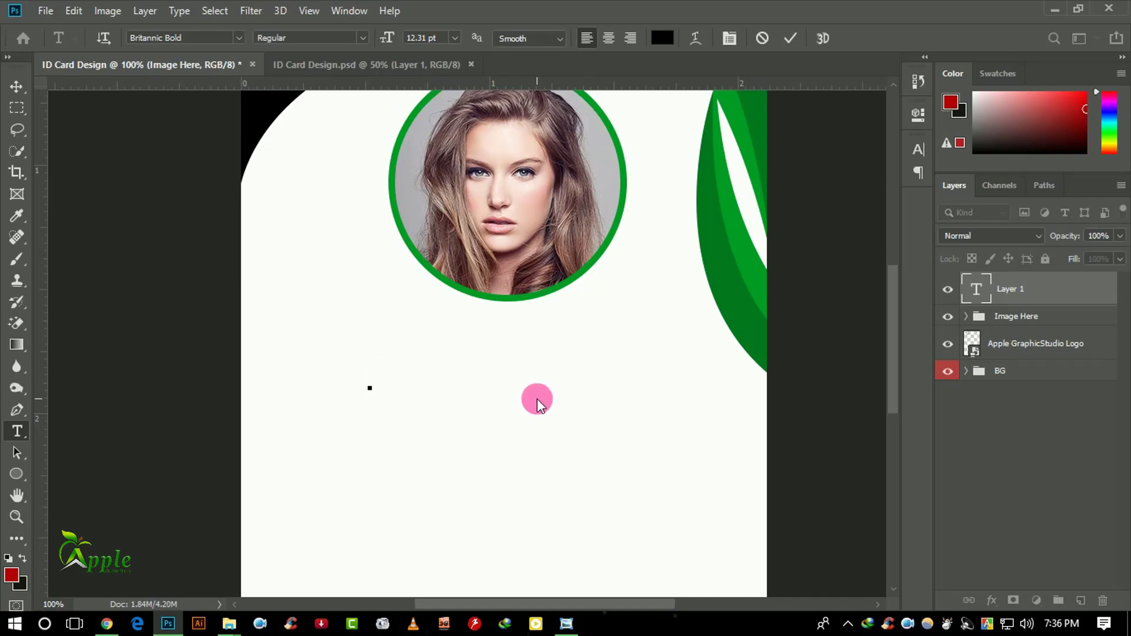
pyautogui.write('RP')
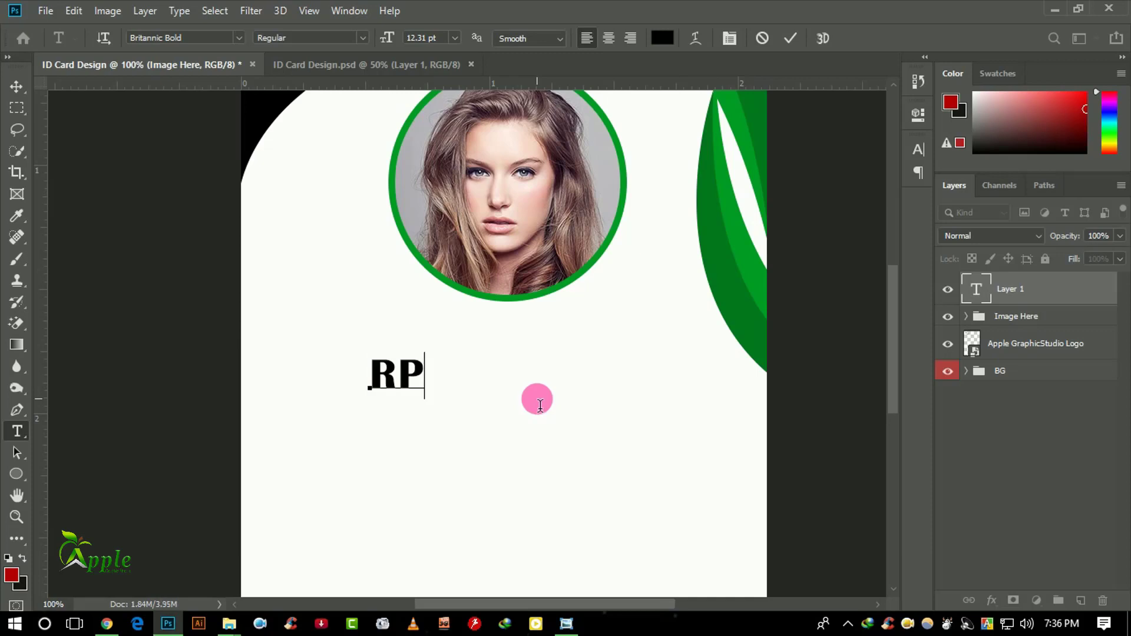
pyautogui.write(' Prit')
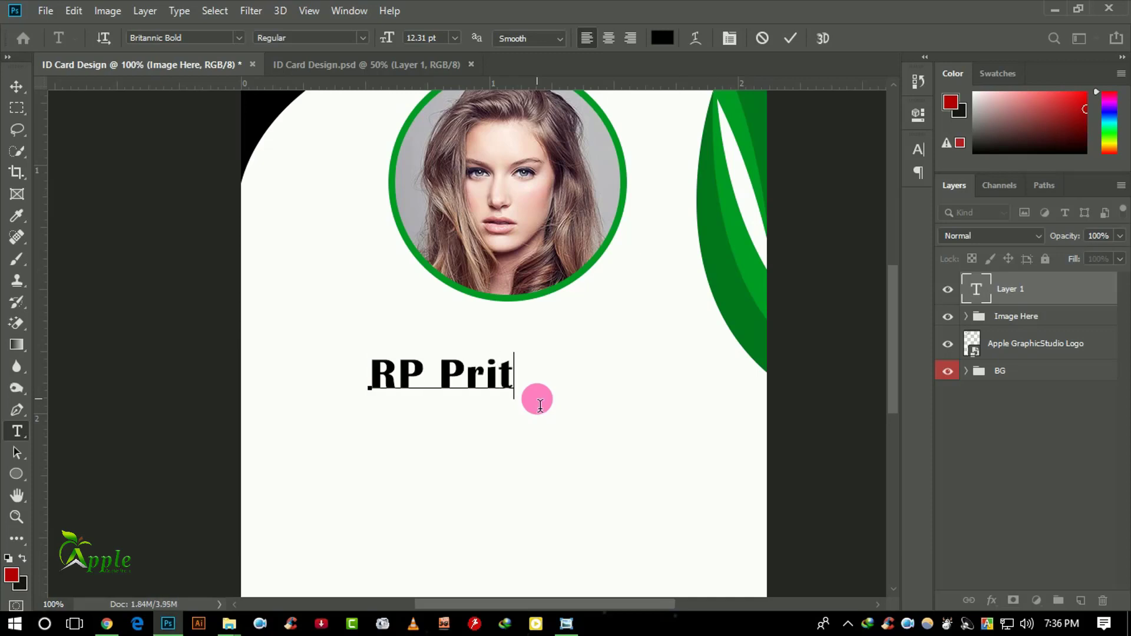
pyautogui.write('lota')
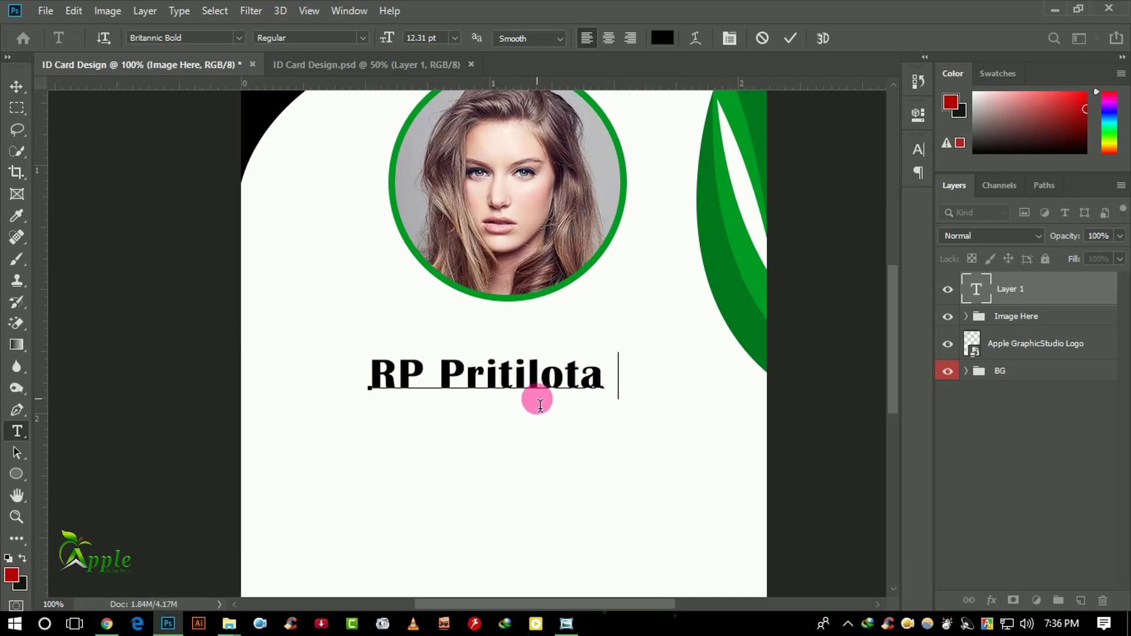
pyautogui.write('Khan')
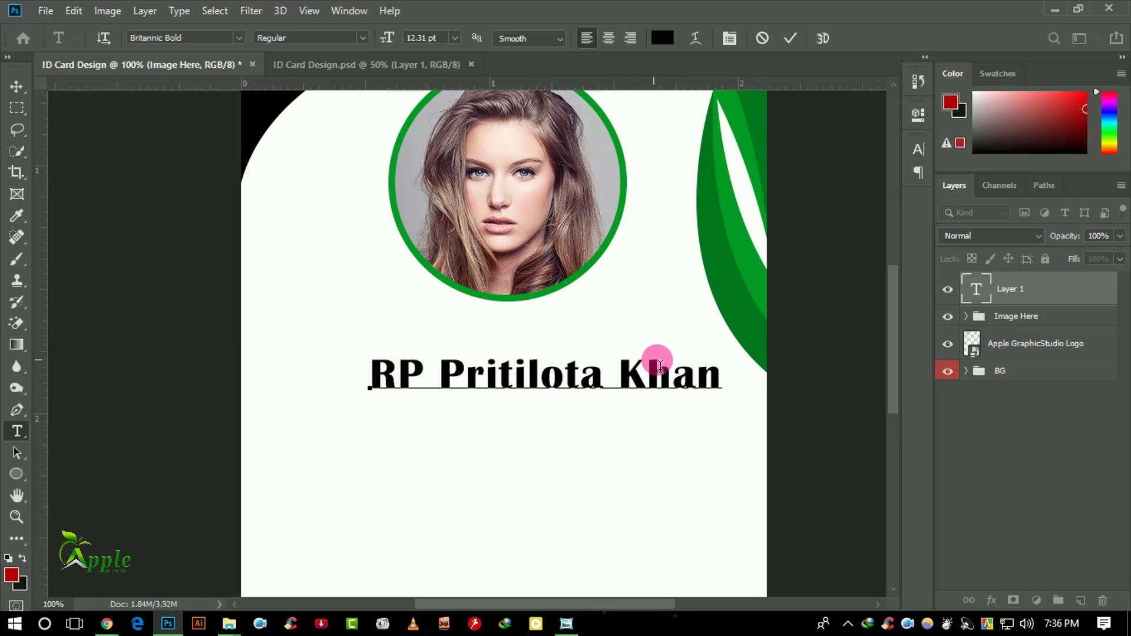
# Set the name in Akrobat Bold with All Caps.
pyautogui.moveTo(719, 379); pyautogui.dragTo(282, 380)
pyautogui.click(919, 149)
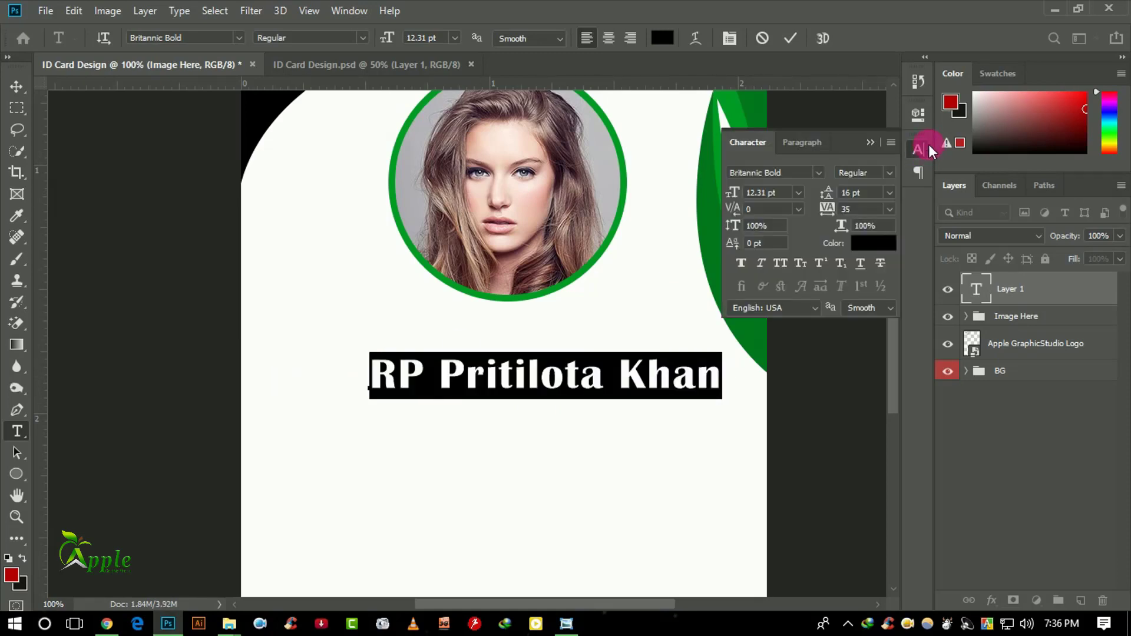
pyautogui.click(823, 171)
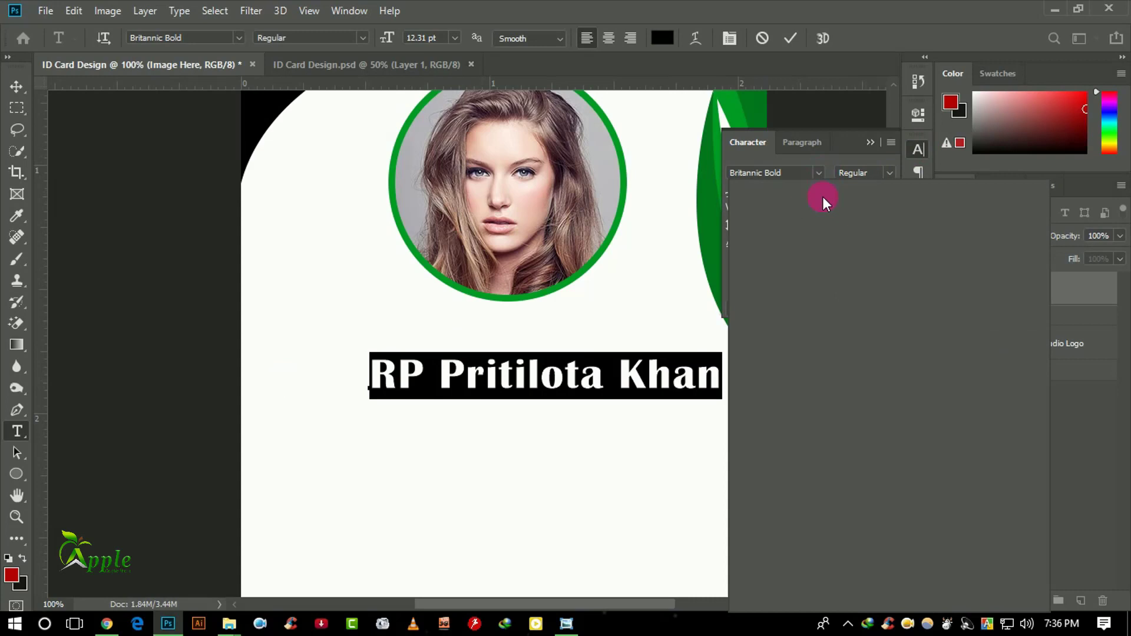
pyautogui.click(821, 238)
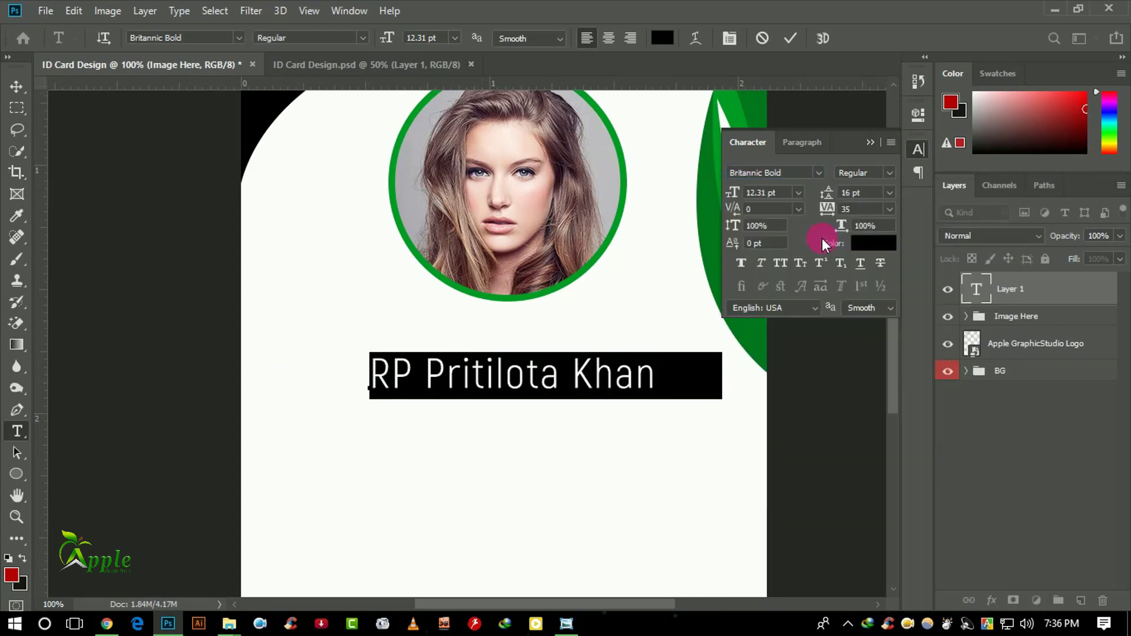
pyautogui.click(777, 264)
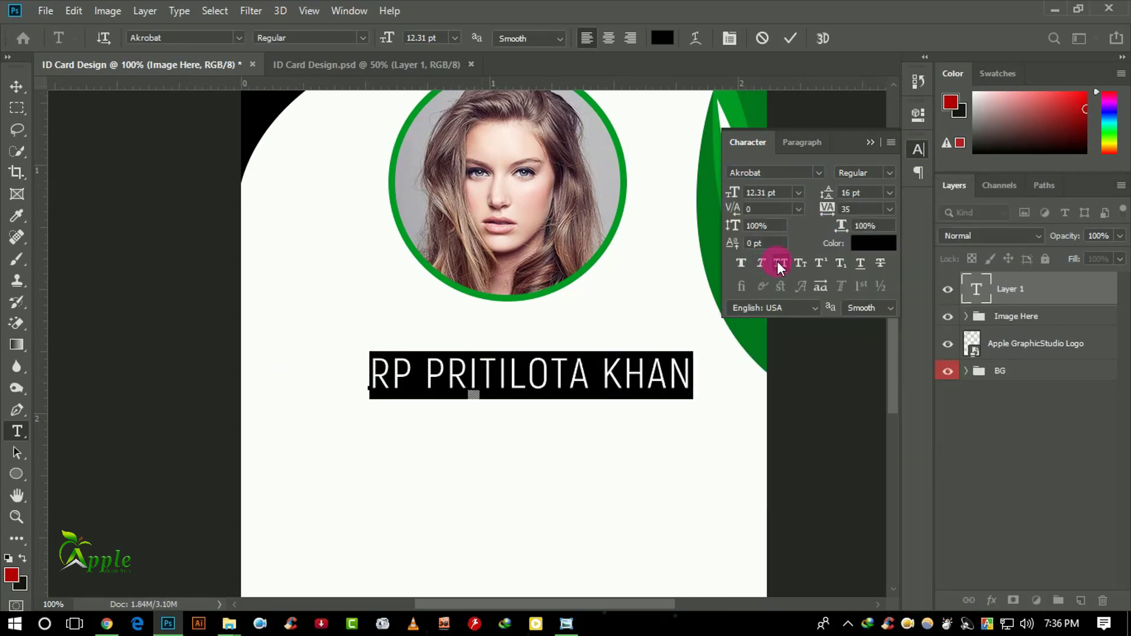
pyautogui.click(888, 171)
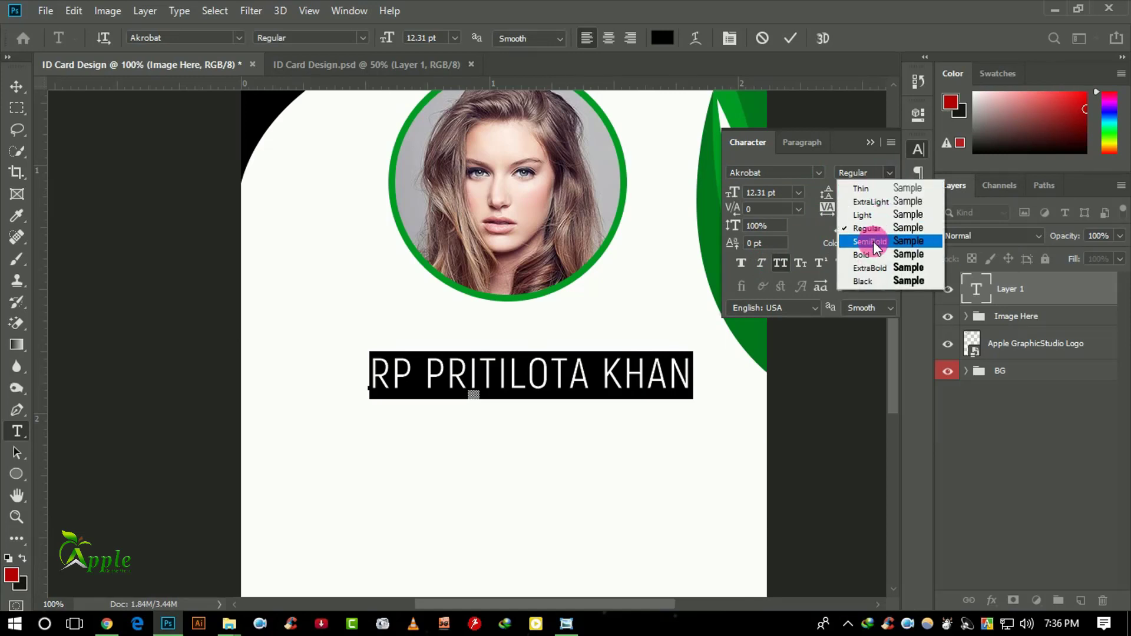
pyautogui.click(871, 254)
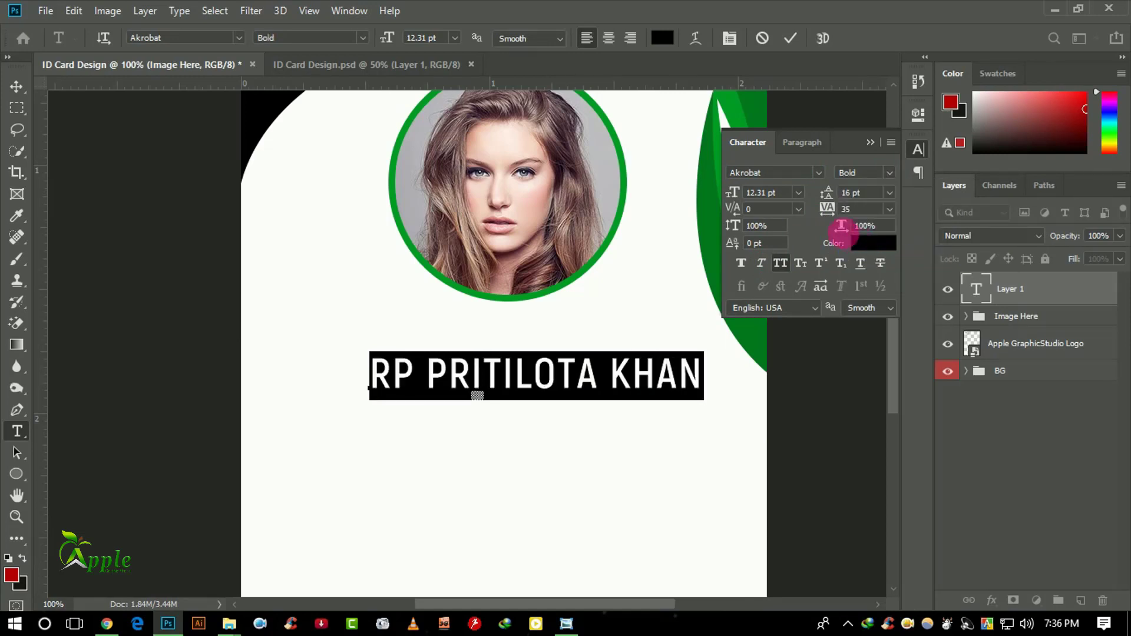
pyautogui.click(788, 47)
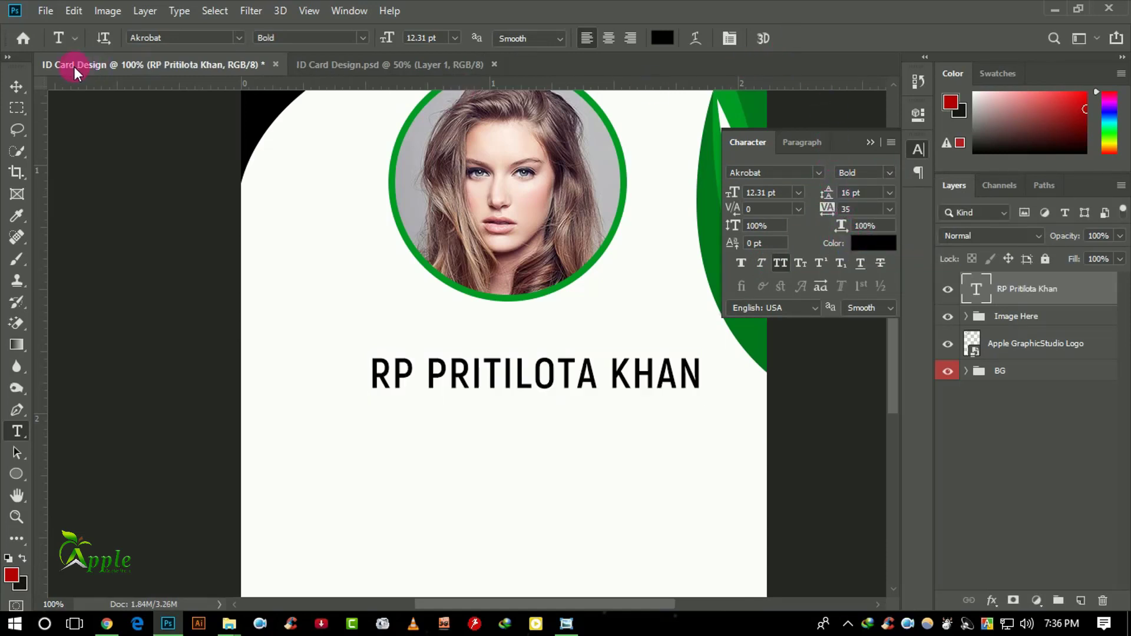
# Centre-align the name under the photo and set its size to 9 pt.
pyautogui.click(609, 39)
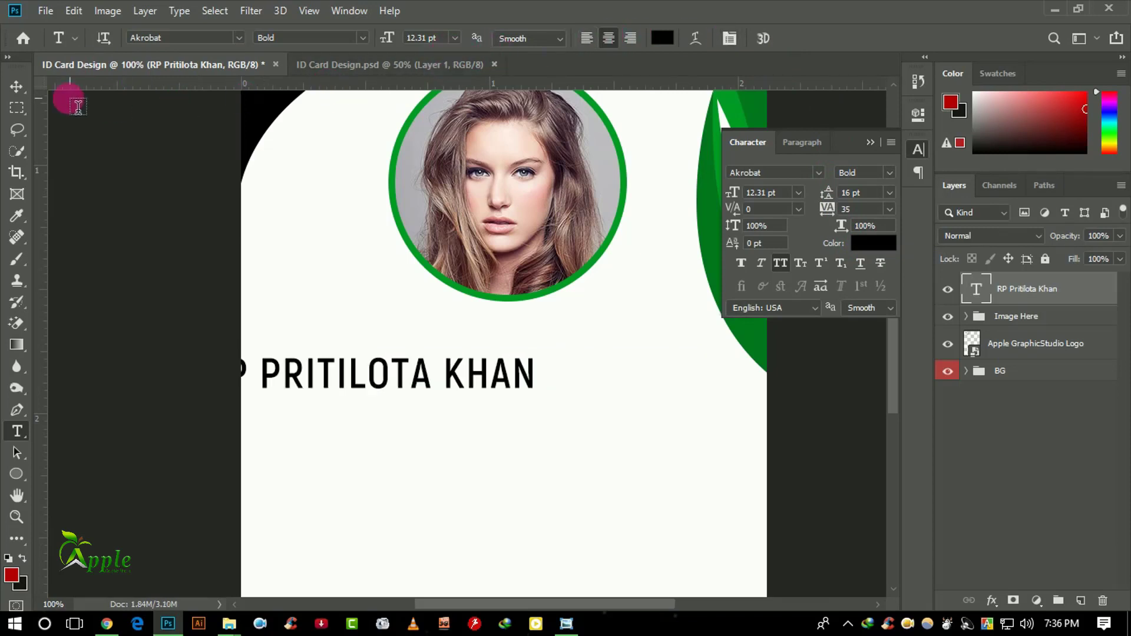
pyautogui.click(17, 87)
pyautogui.moveTo(411, 295); pyautogui.dragTo(626, 275)
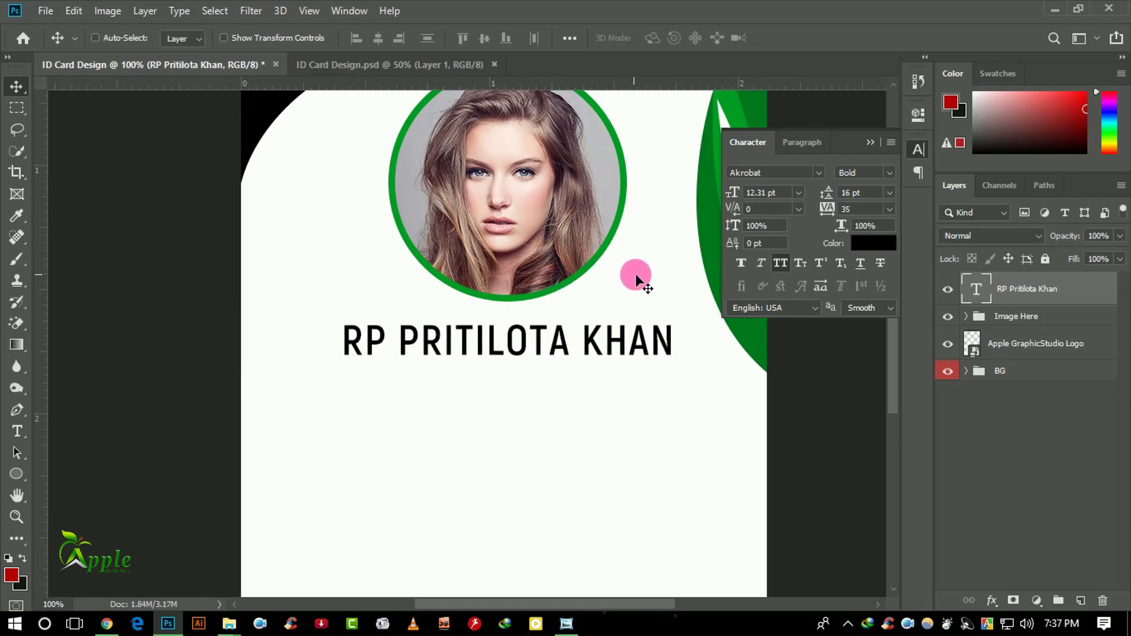
pyautogui.click(773, 198)
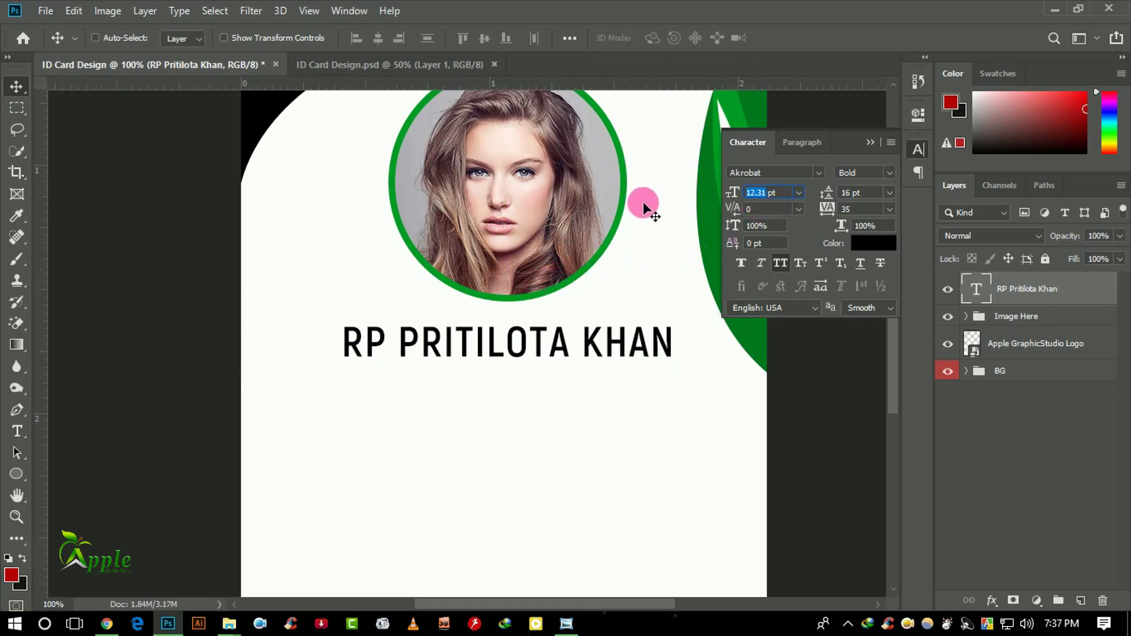
pyautogui.write('9')
pyautogui.press('Return')
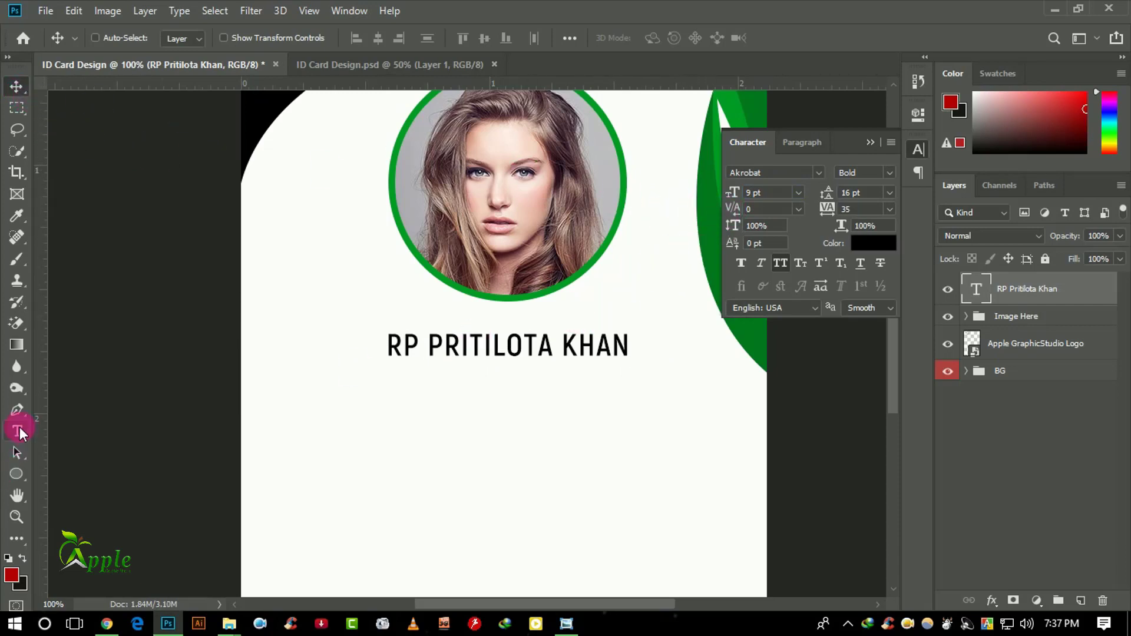
# Colour the surname green (01761d), leaving the first names black.
pyautogui.click(18, 432)
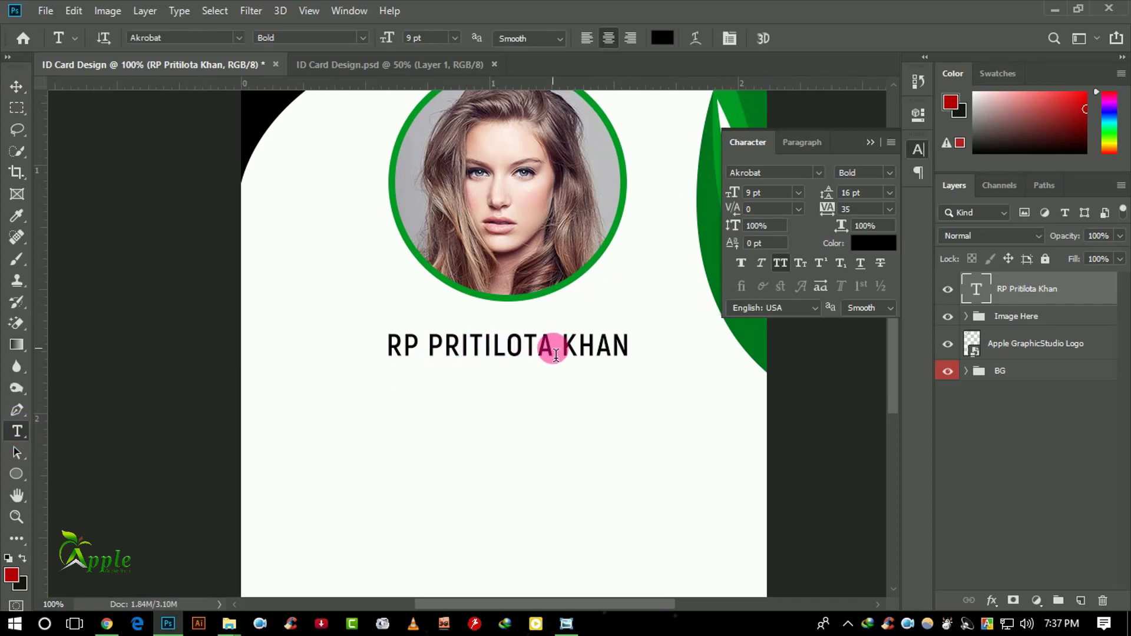
pyautogui.moveTo(561, 346); pyautogui.dragTo(671, 346)
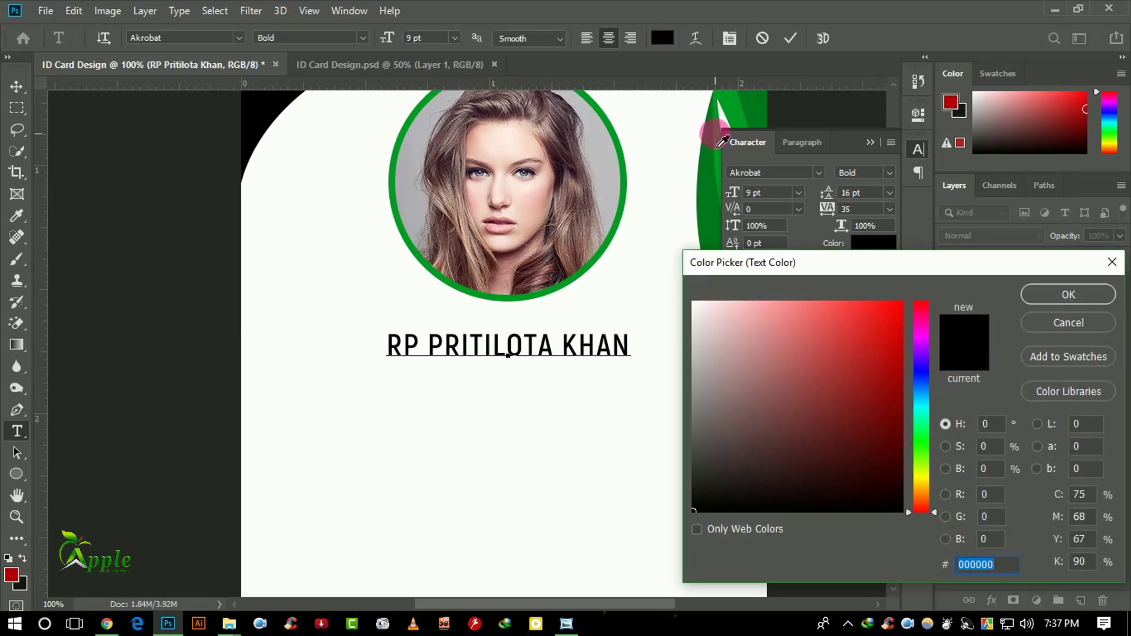
pyautogui.click(704, 137)
pyautogui.click(1050, 293)
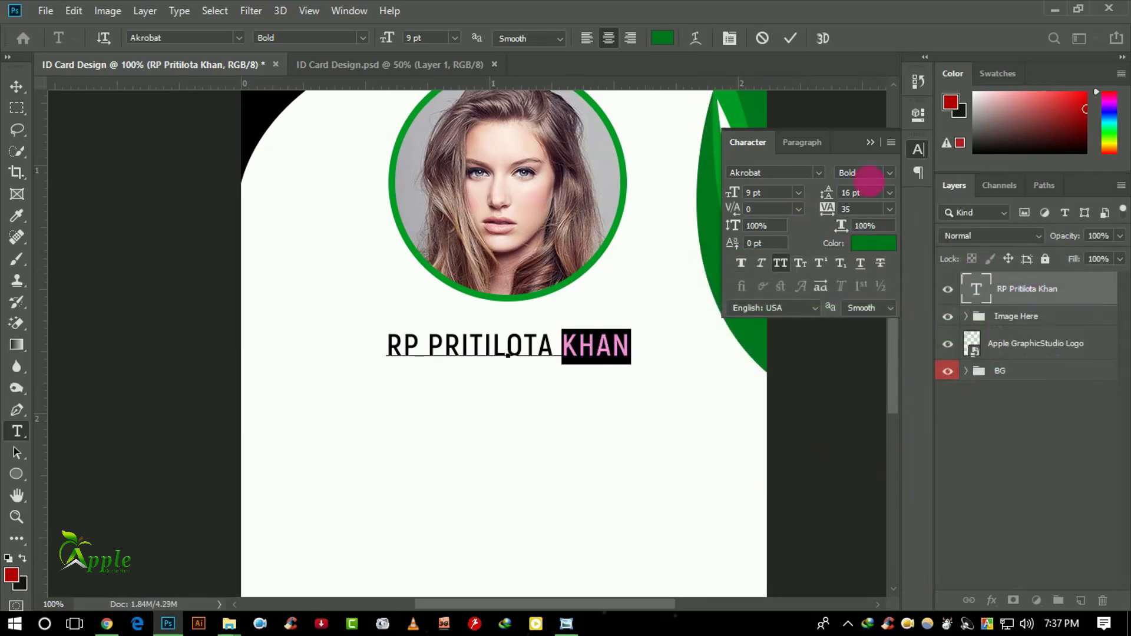
pyautogui.click(789, 31)
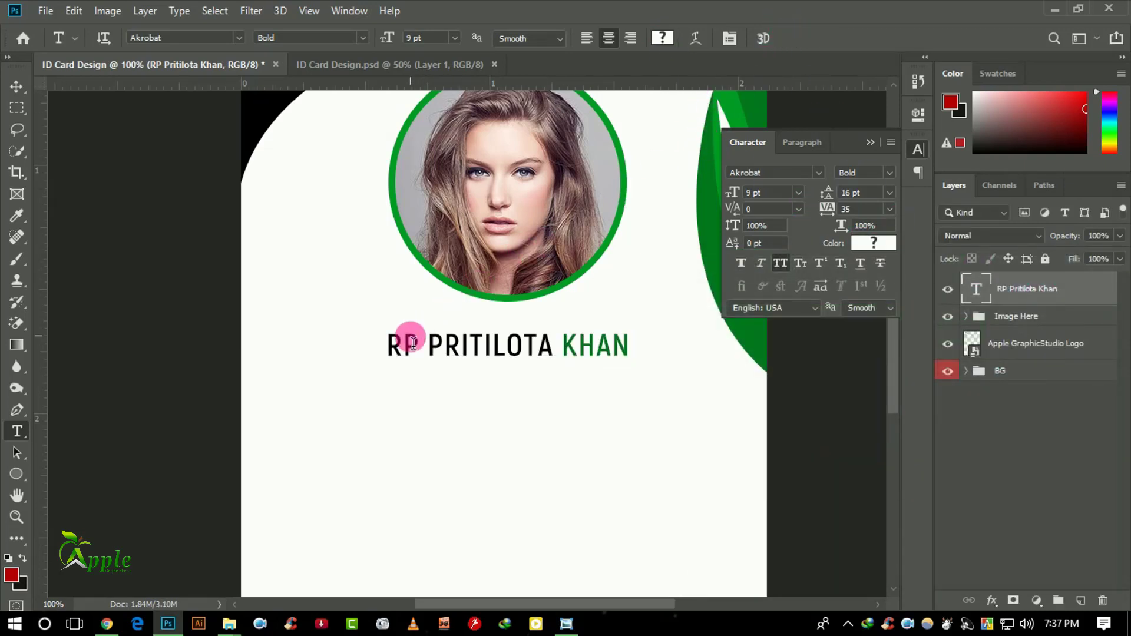
# Add a 'PHOTOGRAPHER' job title line in Akrobat Regular below the name.
pyautogui.click(401, 404)
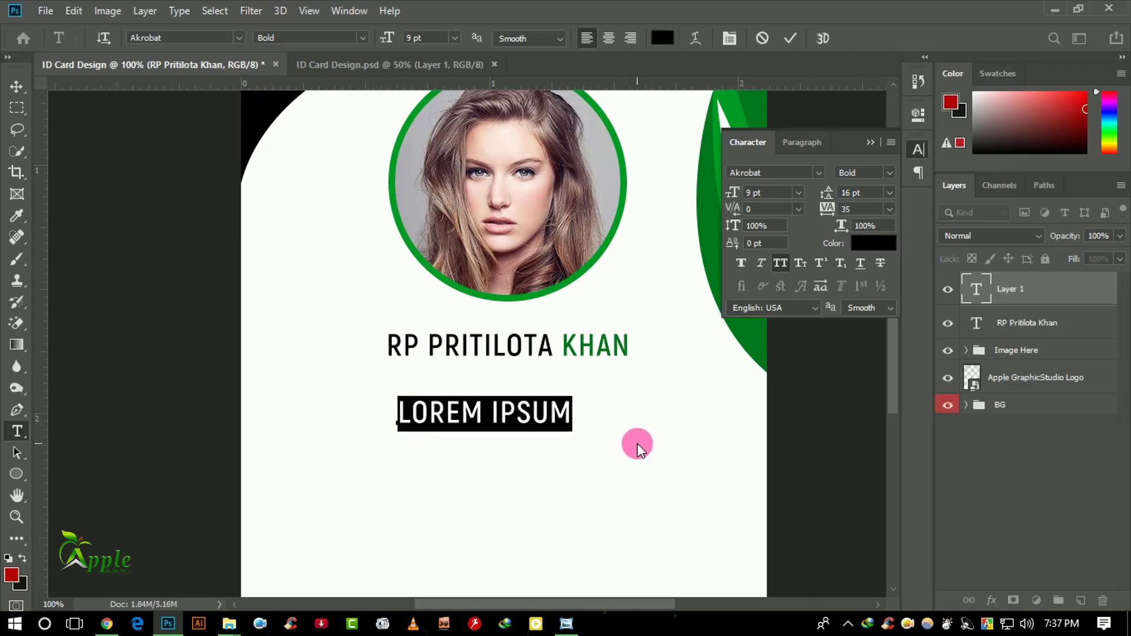
pyautogui.write('PHO')
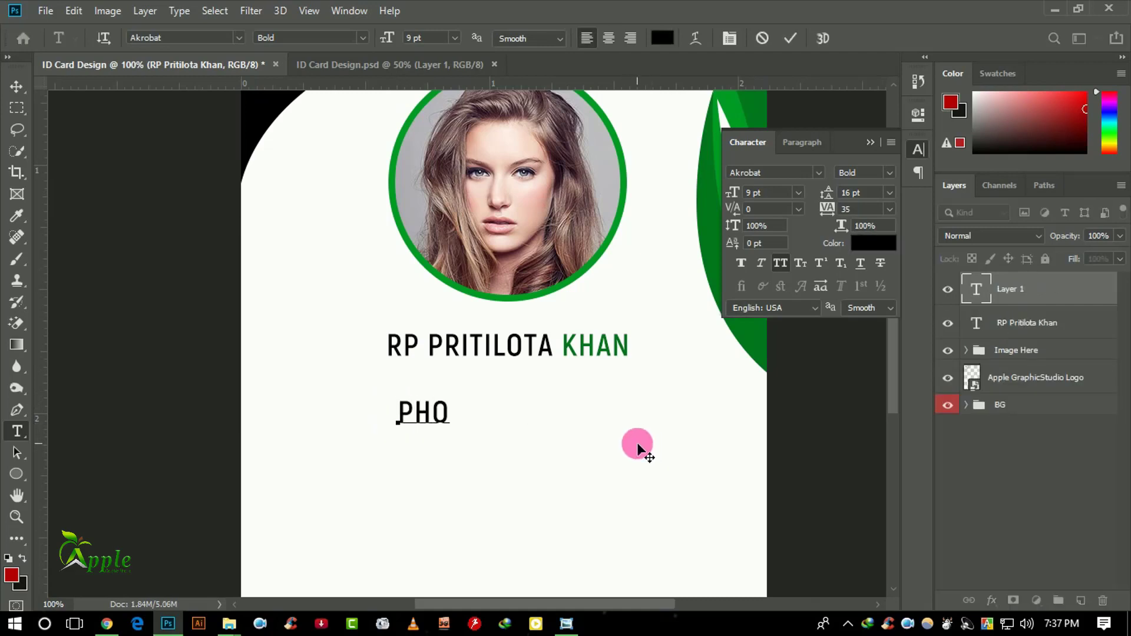
pyautogui.write('TOGRA')
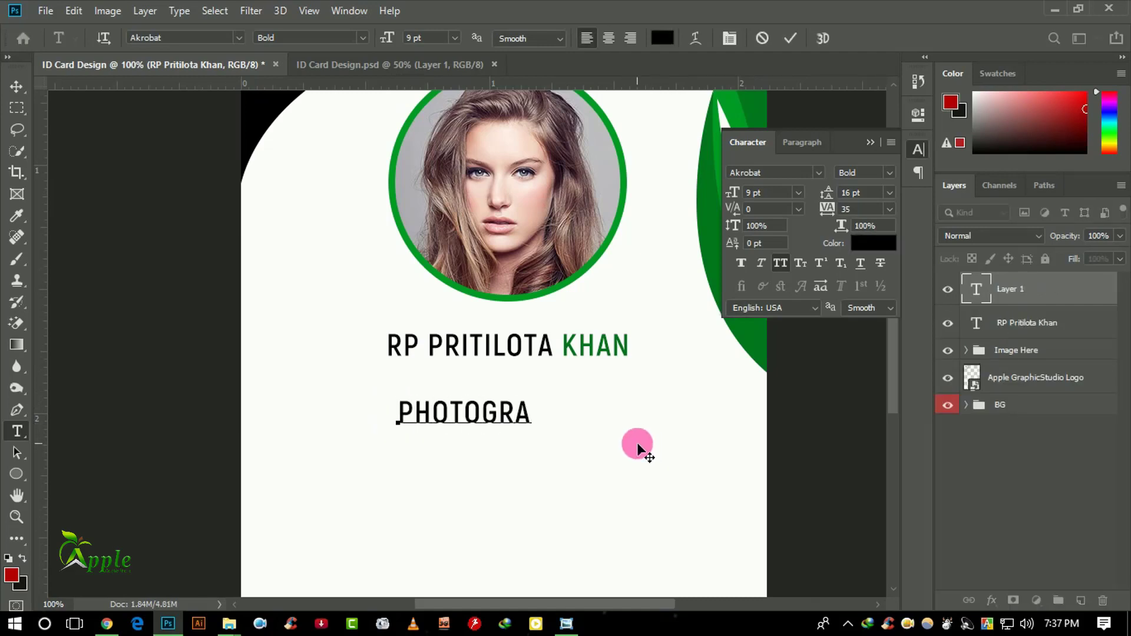
pyautogui.write('PHER')
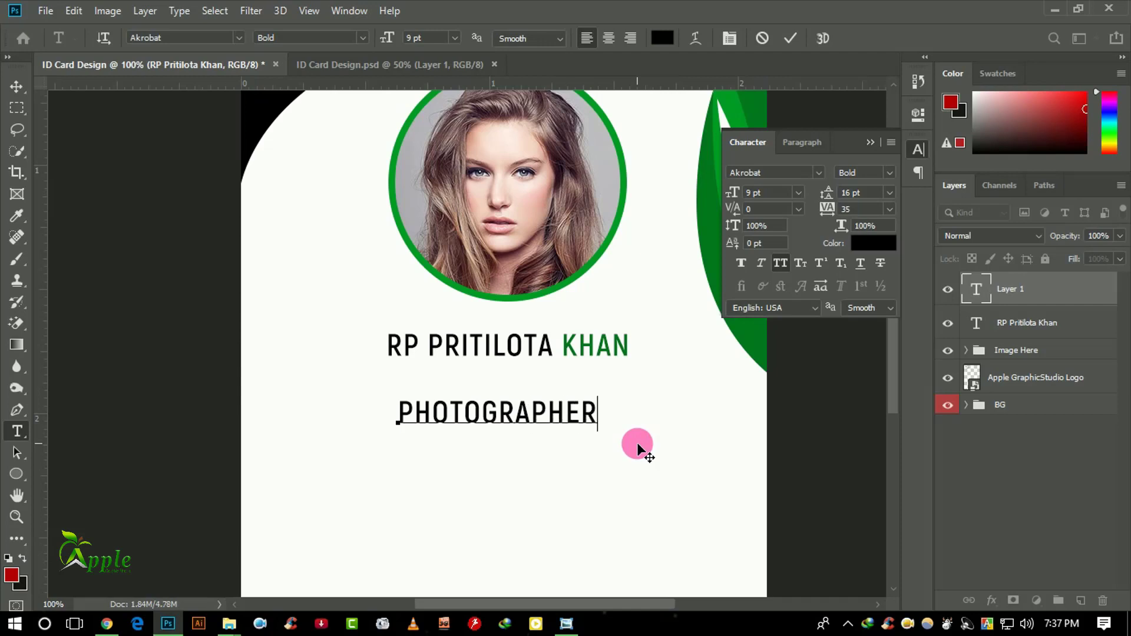
pyautogui.moveTo(591, 423); pyautogui.dragTo(358, 421)
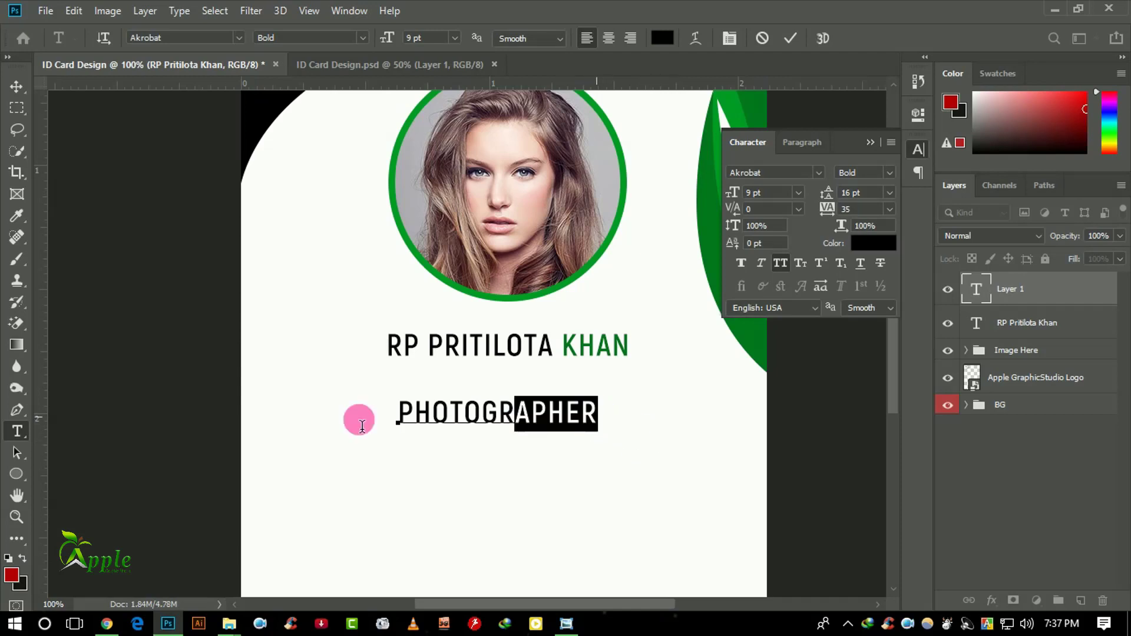
pyautogui.click(786, 262)
pyautogui.click(887, 171)
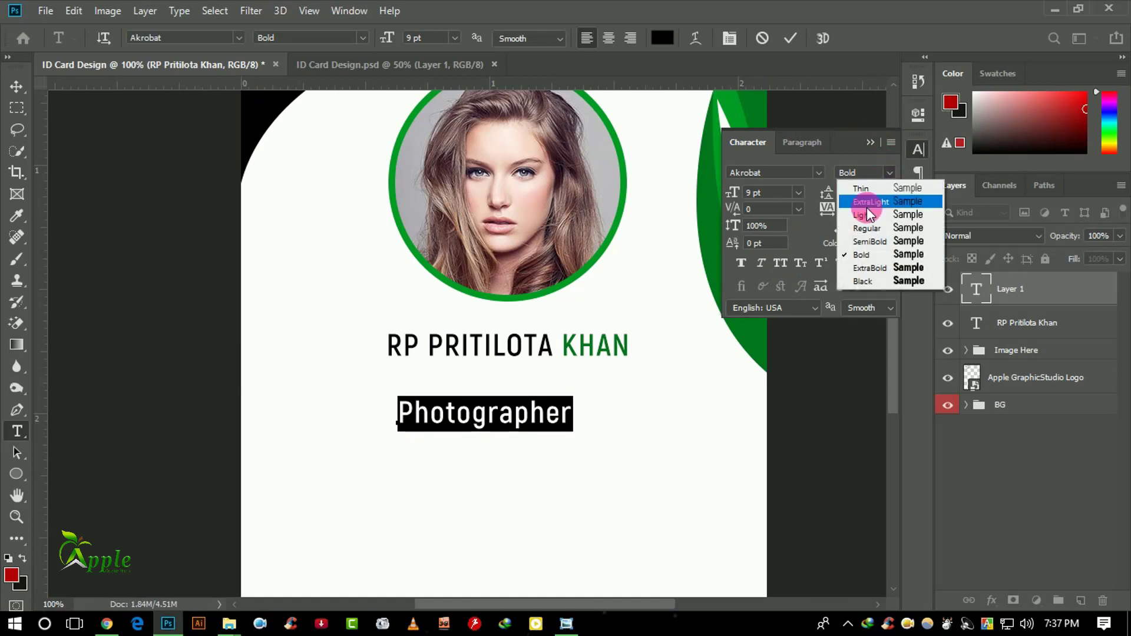
pyautogui.click(861, 230)
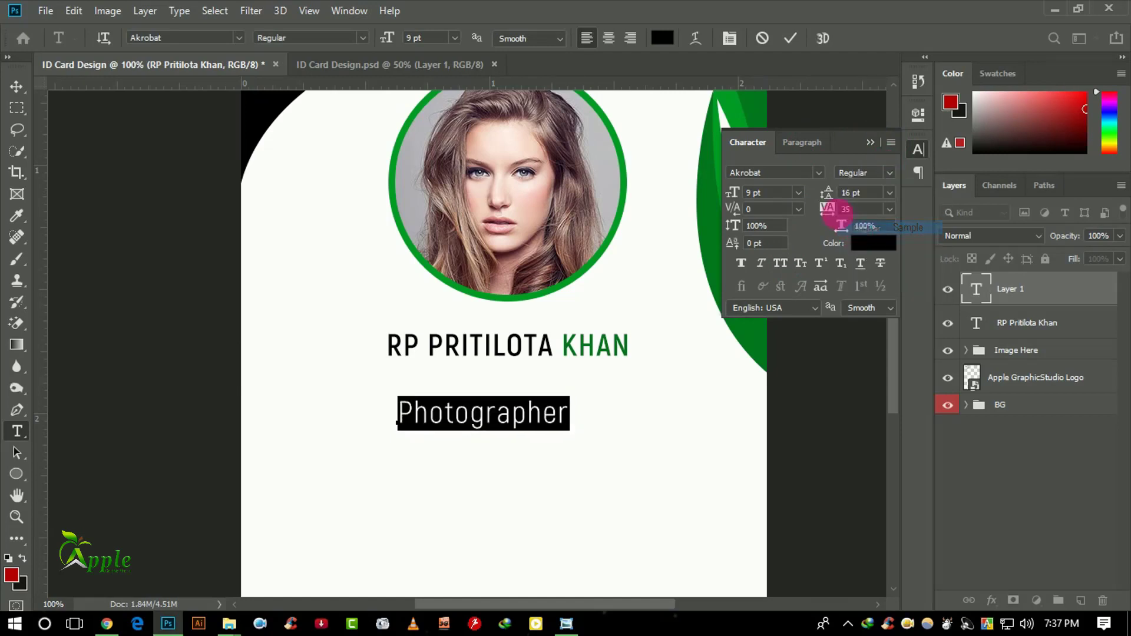
pyautogui.click(788, 41)
# Switch the job title to All Caps and centre it directly under the name.
pyautogui.click(16, 87)
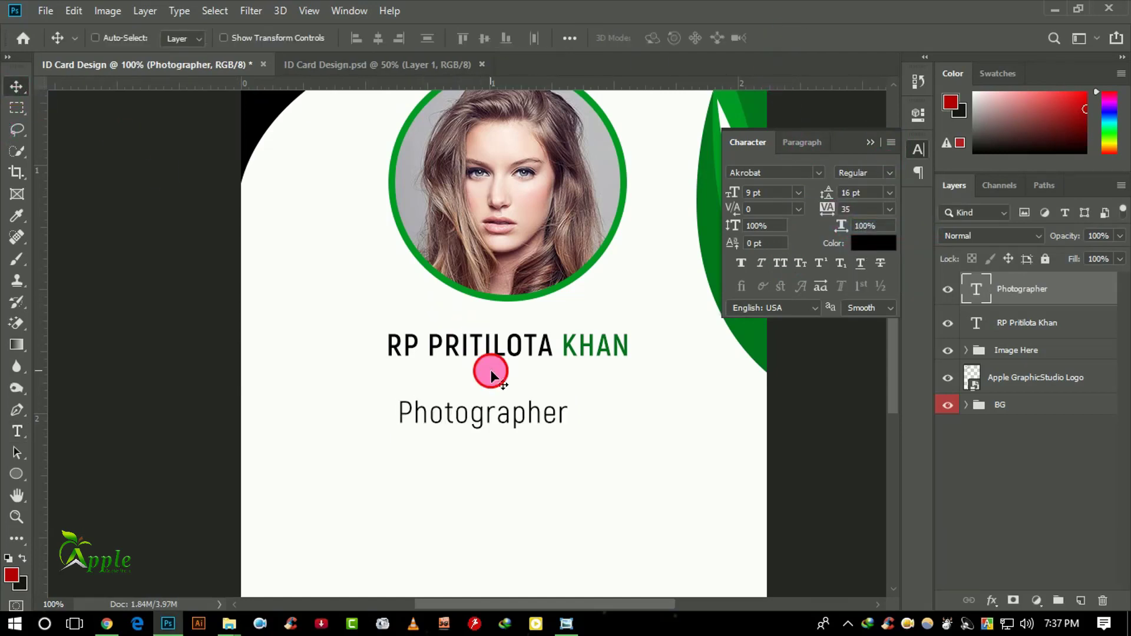
pyautogui.moveTo(491, 372); pyautogui.dragTo(515, 338)
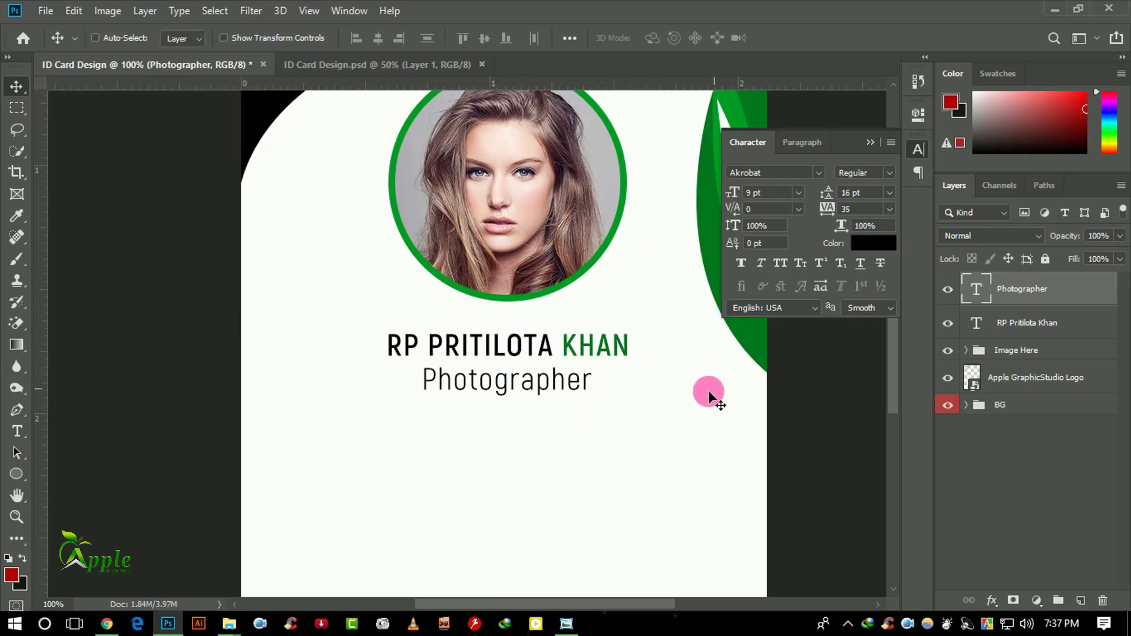
pyautogui.hotkey('ctrl', '-')
pyautogui.hotkey('ctrl', '-')
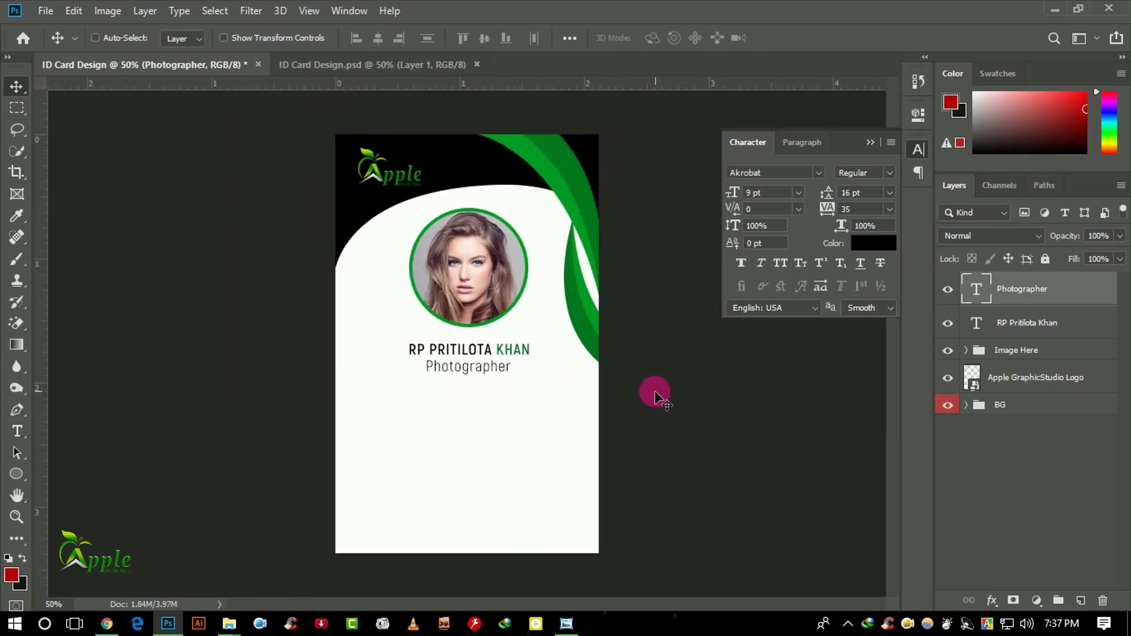
pyautogui.moveTo(497, 380); pyautogui.dragTo(471, 373)
pyautogui.hotkey('ctrl', '+')
pyautogui.hotkey('ctrl', '+')
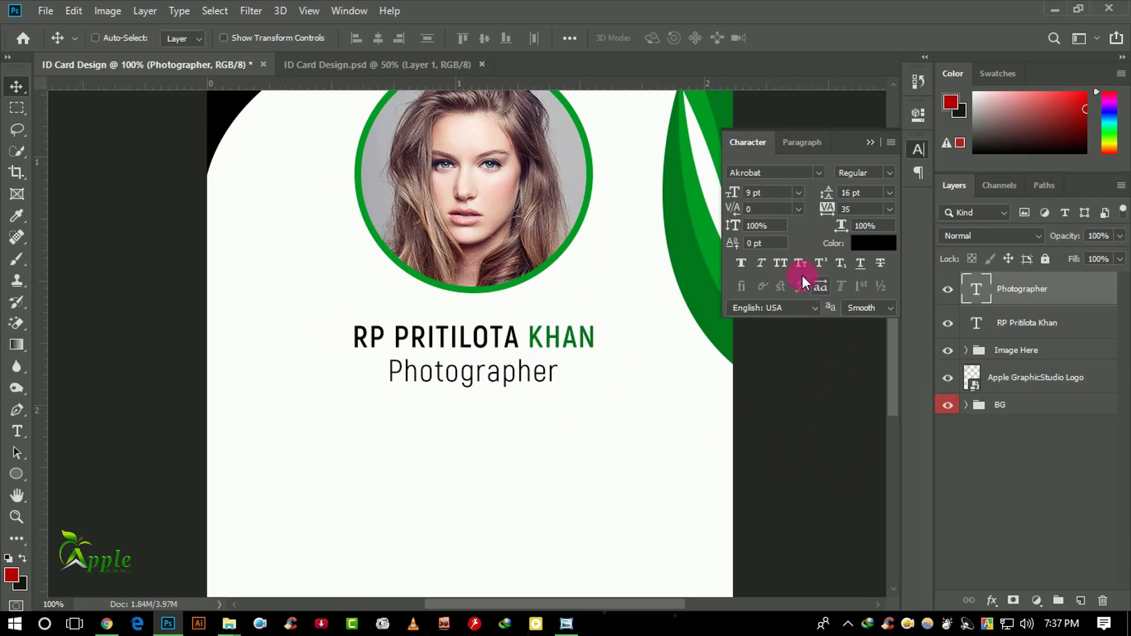
pyautogui.click(780, 264)
pyautogui.moveTo(638, 330); pyautogui.dragTo(541, 358)
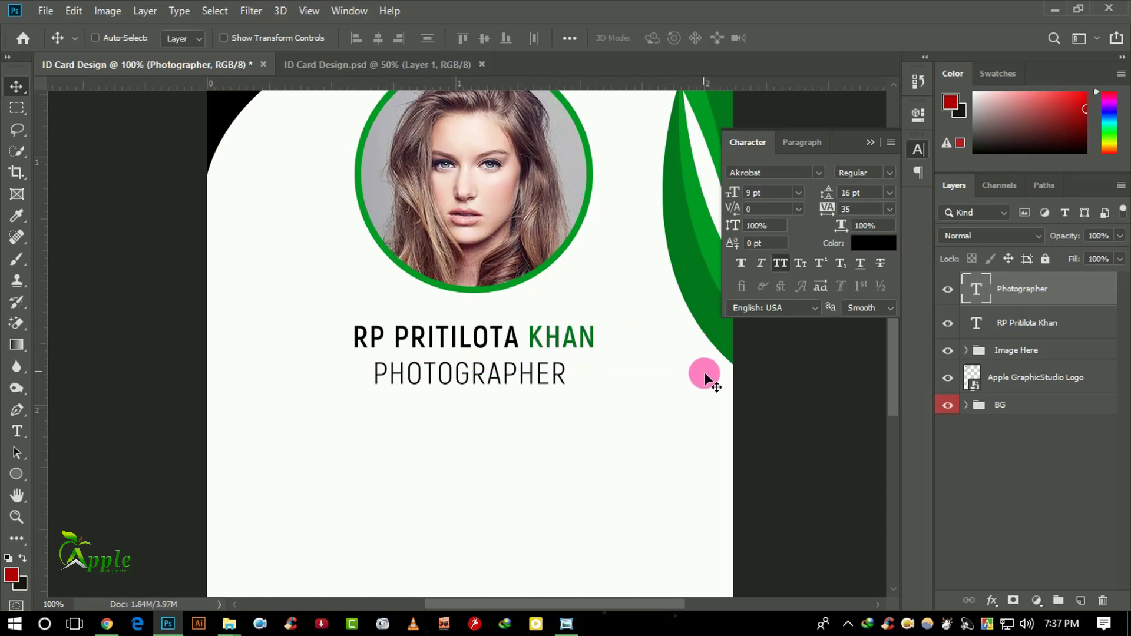
pyautogui.click(875, 145)
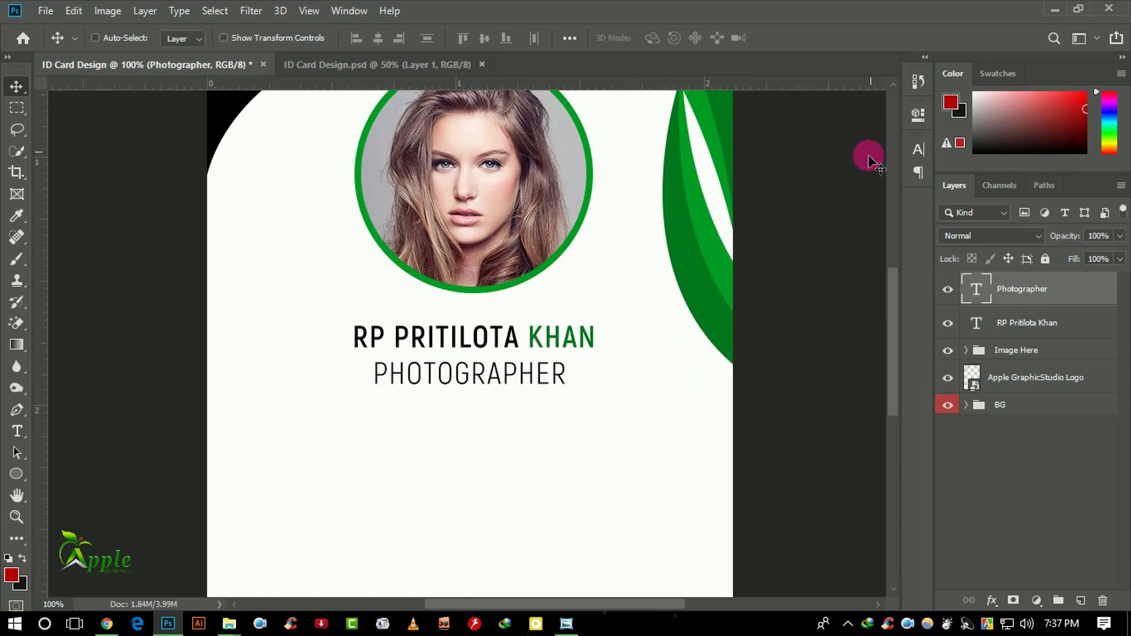
pyautogui.moveTo(536, 442); pyautogui.dragTo(548, 380)
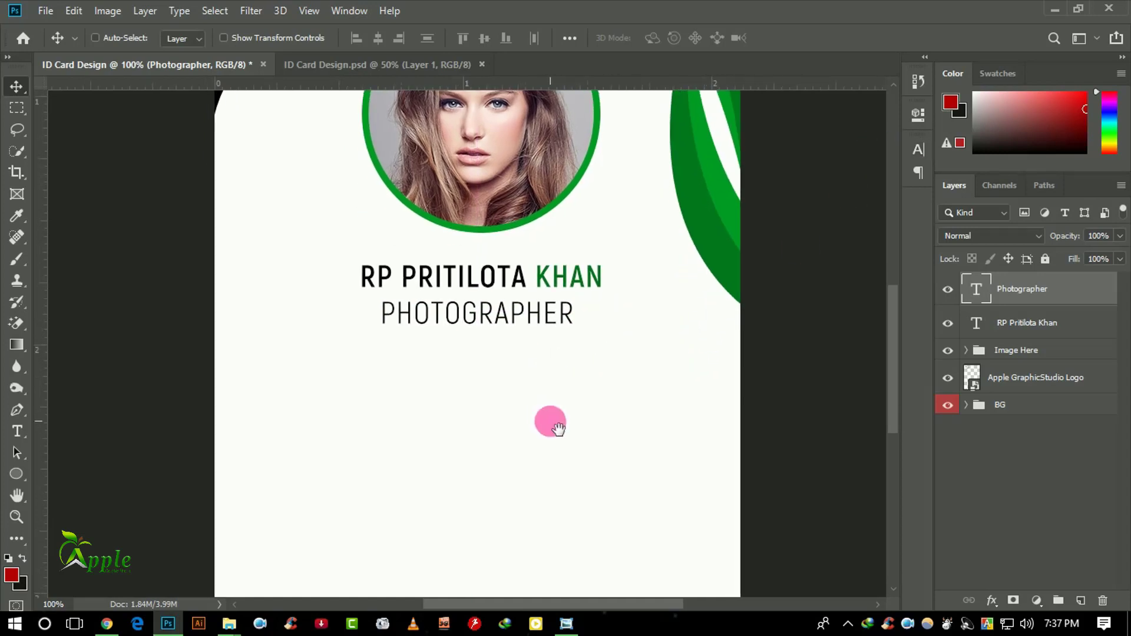
# Draw a thin flat ellipse under PHOTOGRAPHER filled with green 019c25.
pyautogui.rightClick(8, 480)
pyautogui.click(91, 469)
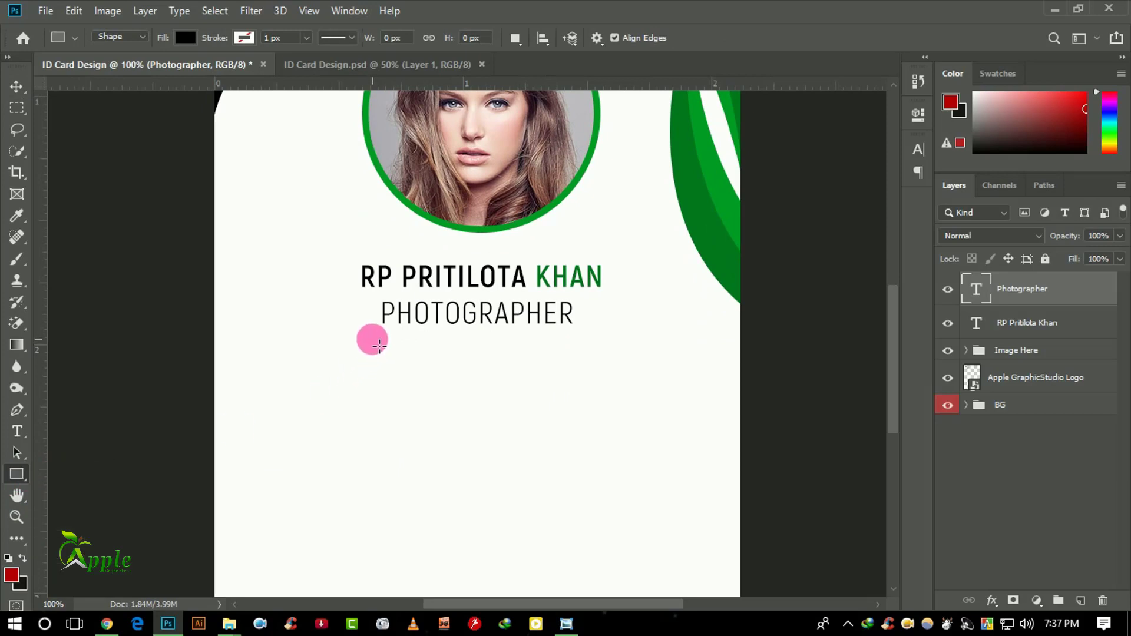
pyautogui.rightClick(14, 474)
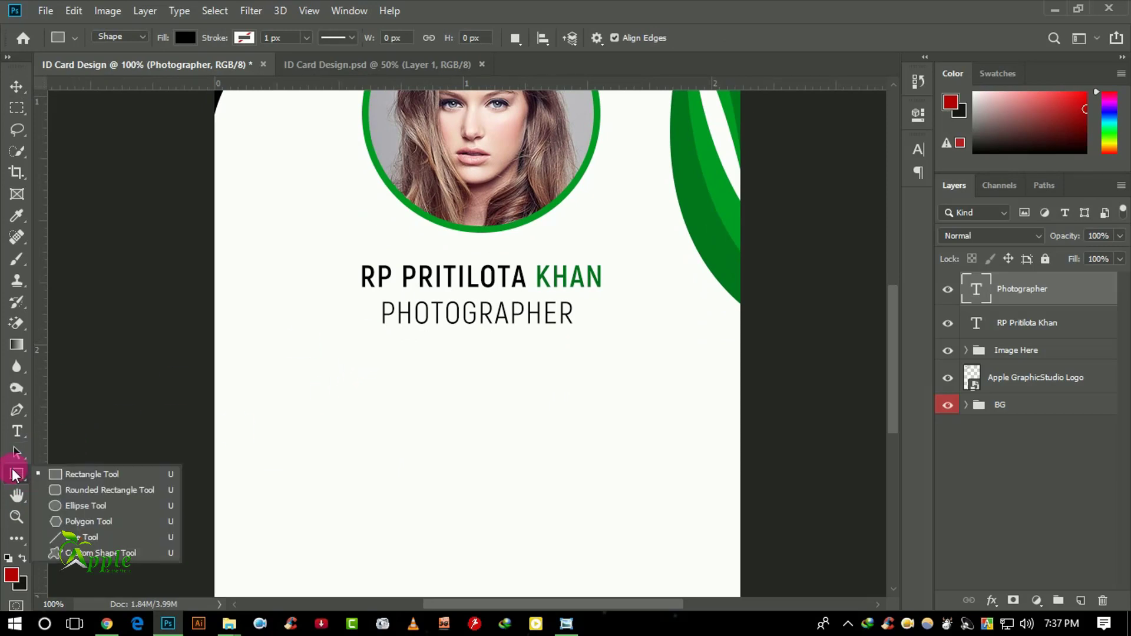
pyautogui.click(75, 505)
pyautogui.moveTo(369, 331); pyautogui.dragTo(591, 335)
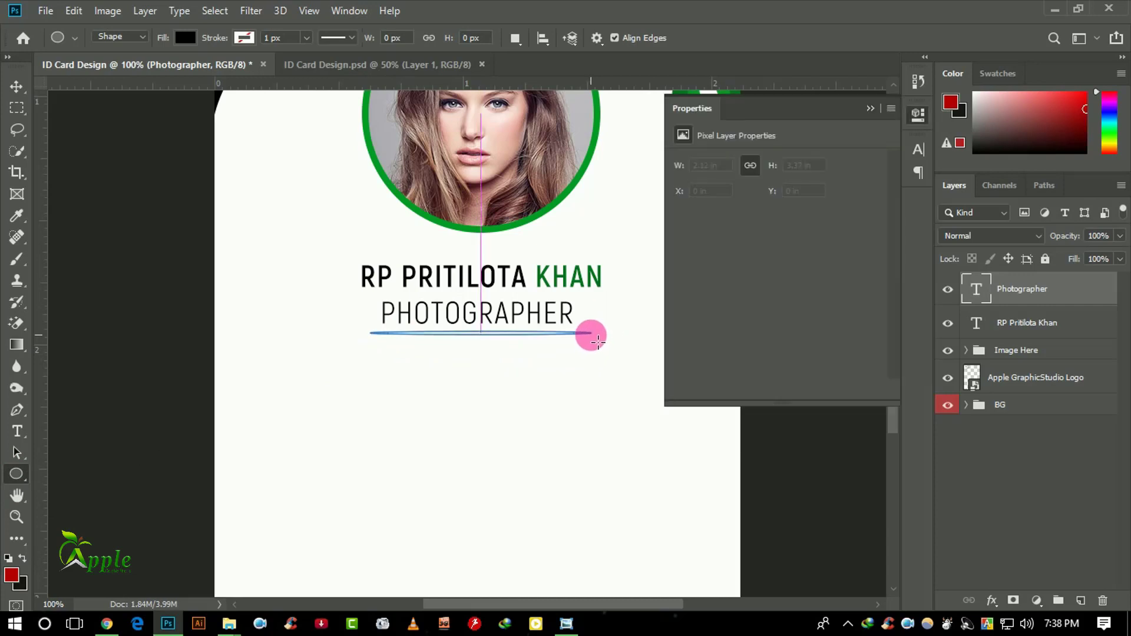
pyautogui.click(875, 109)
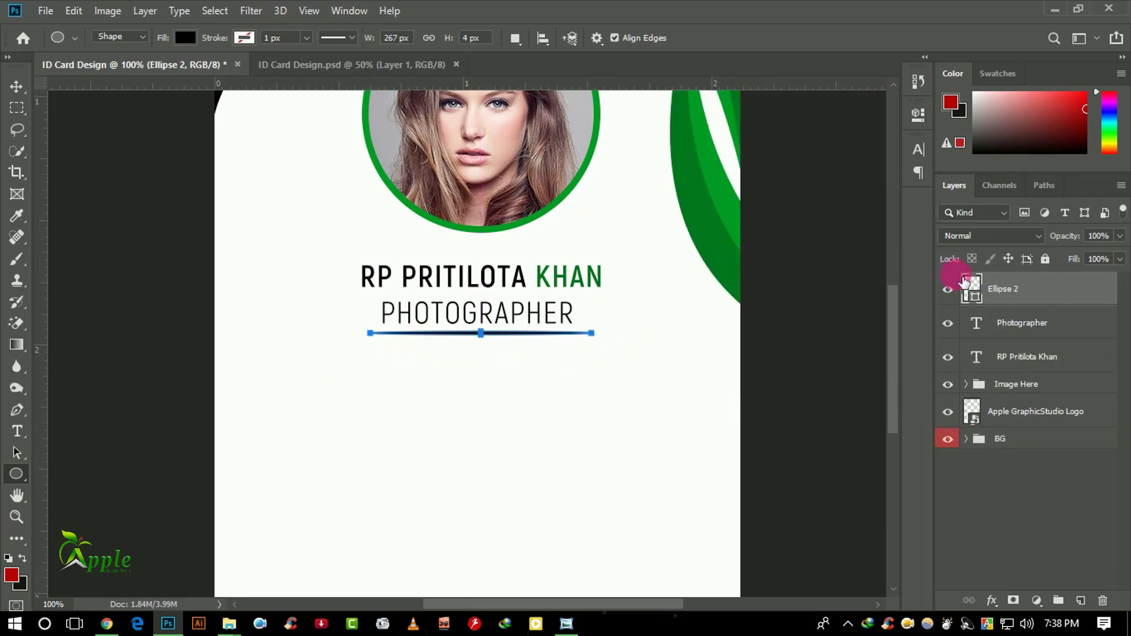
pyautogui.doubleClick(972, 288)
pyautogui.click(728, 205)
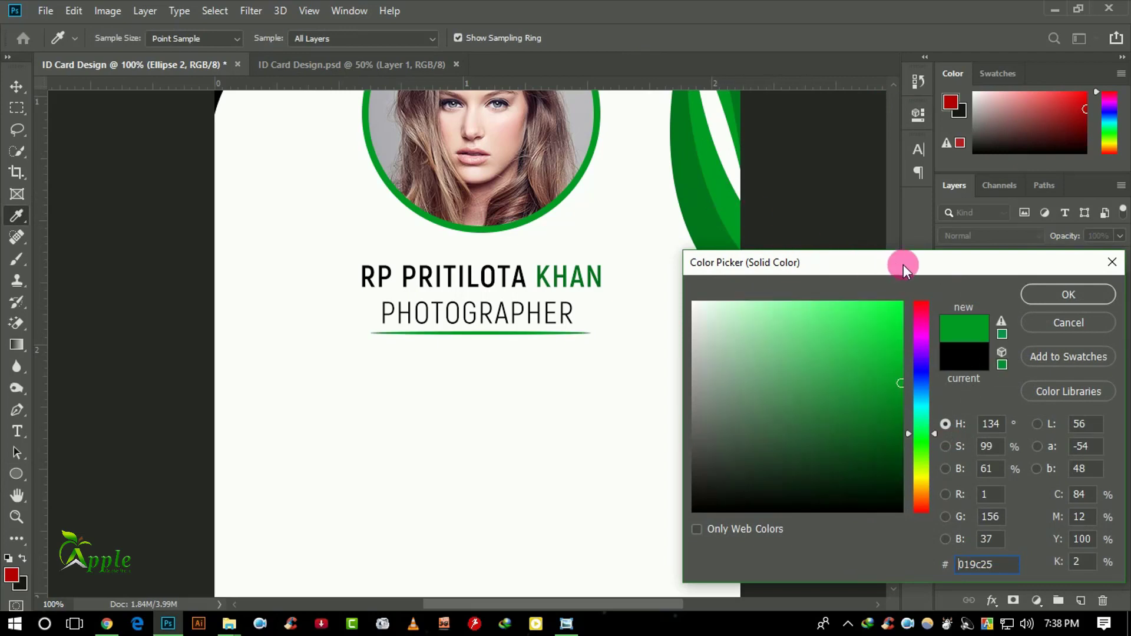
pyautogui.click(1029, 292)
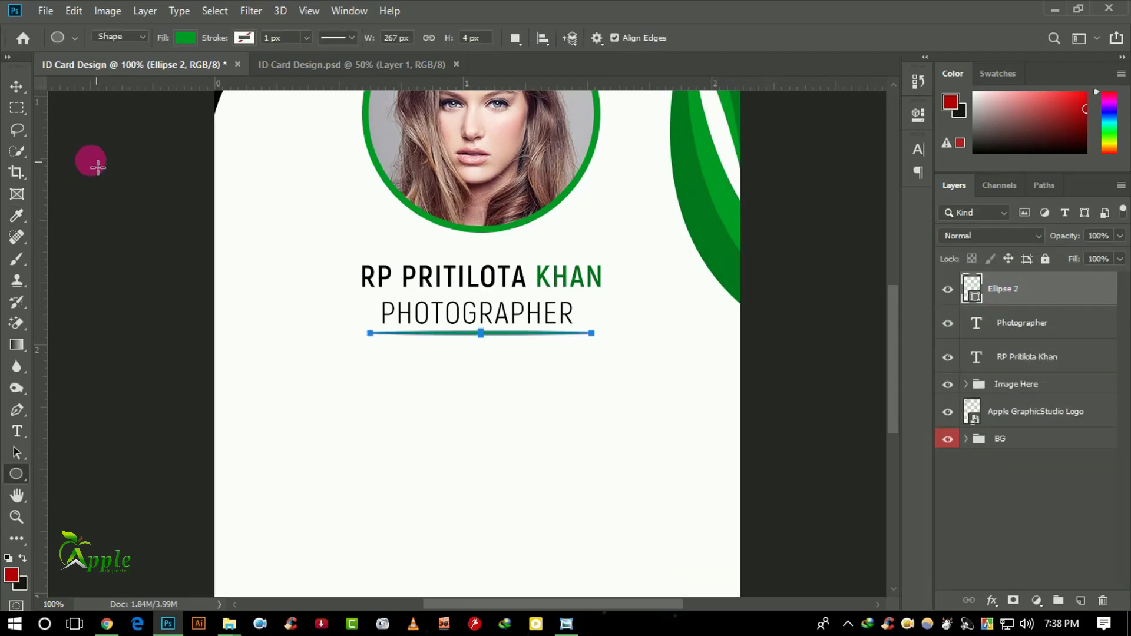
# Nudge the green line slightly lower and clear the selection.
pyautogui.click(17, 89)
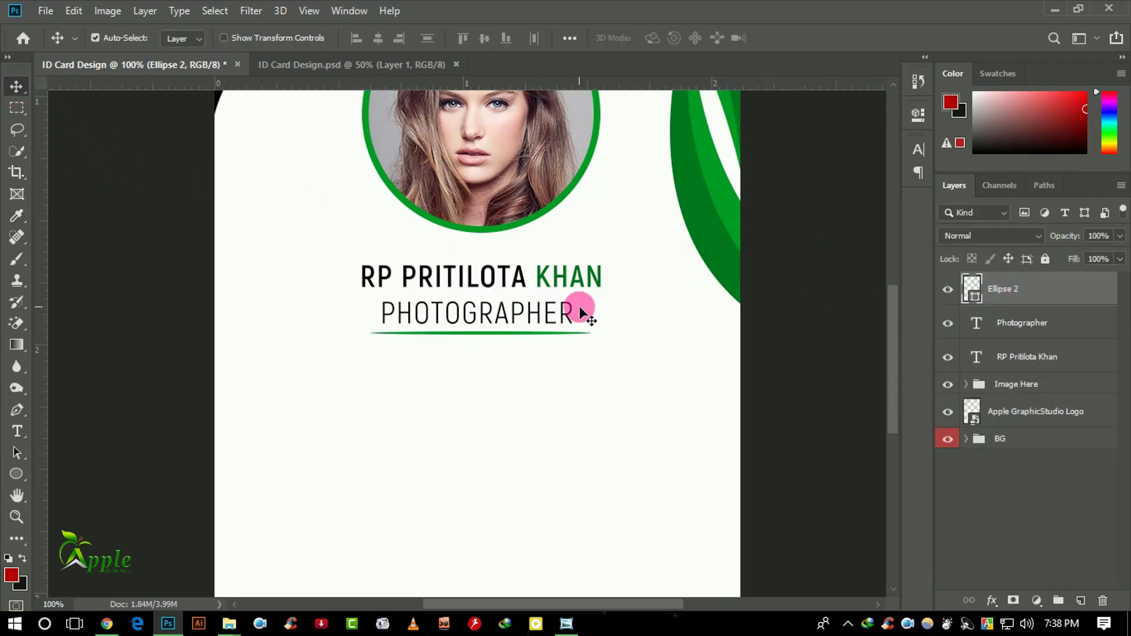
pyautogui.hotkey('ctrl', '-')
pyautogui.hotkey('ctrl', '-')
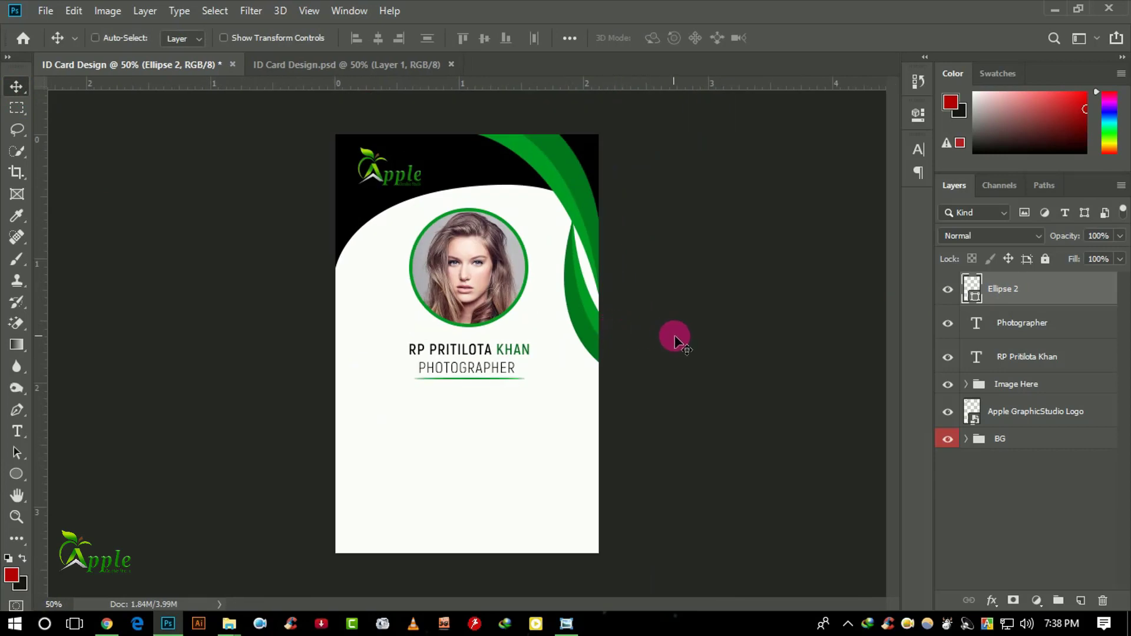
pyautogui.moveTo(675, 339); pyautogui.dragTo(669, 340)
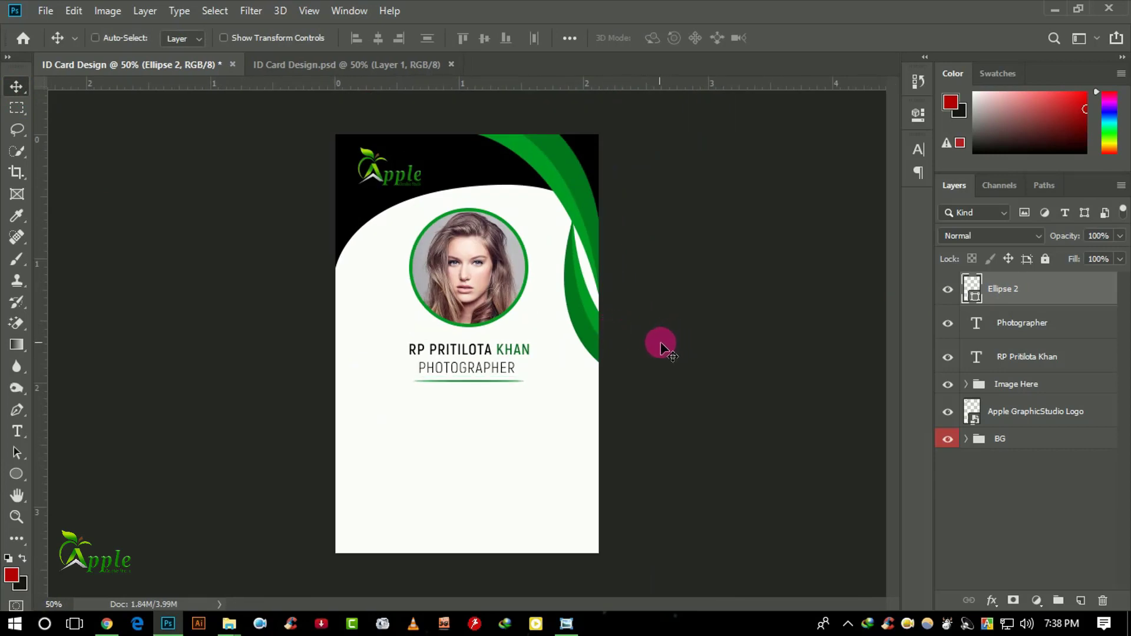
pyautogui.hotkey('ctrl', 'a')
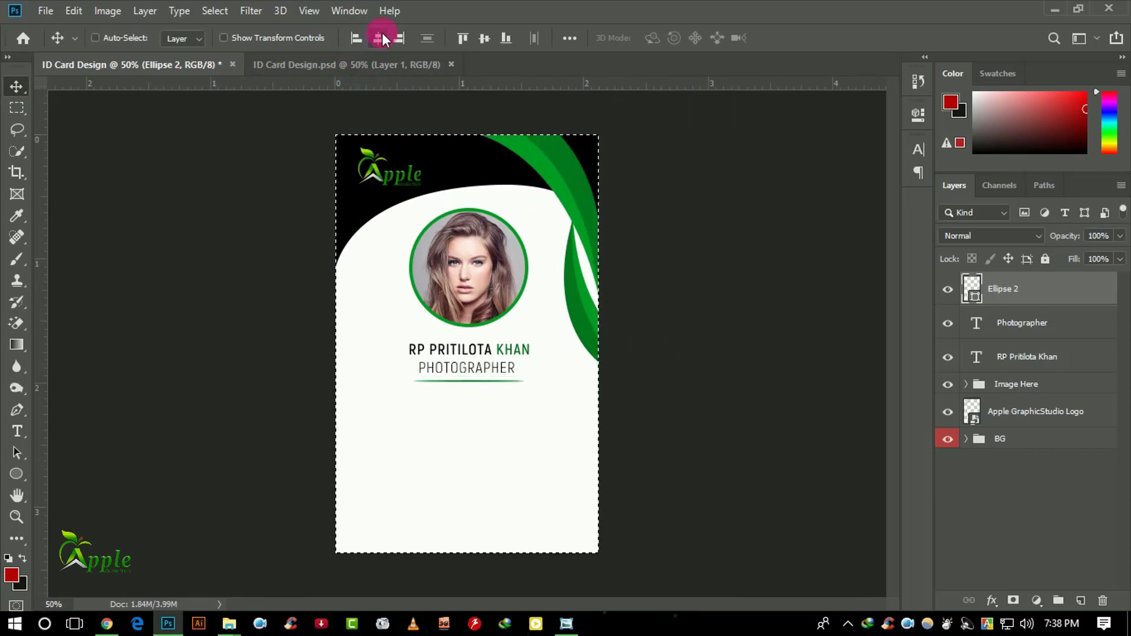
pyautogui.click(216, 11)
pyautogui.click(229, 45)
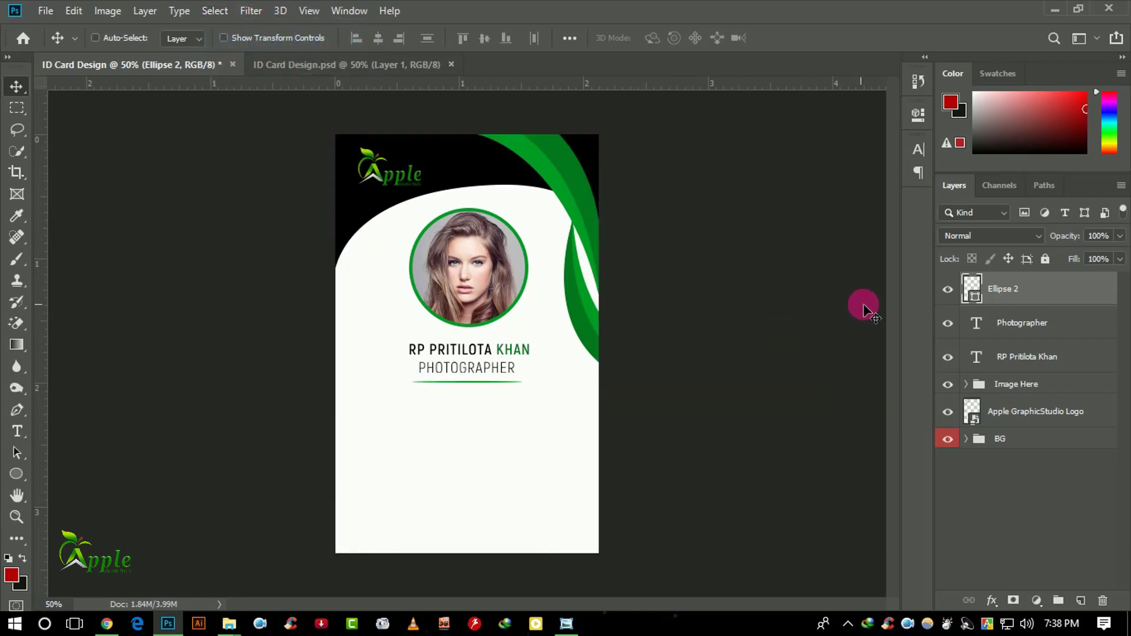
pyautogui.click(1025, 338)
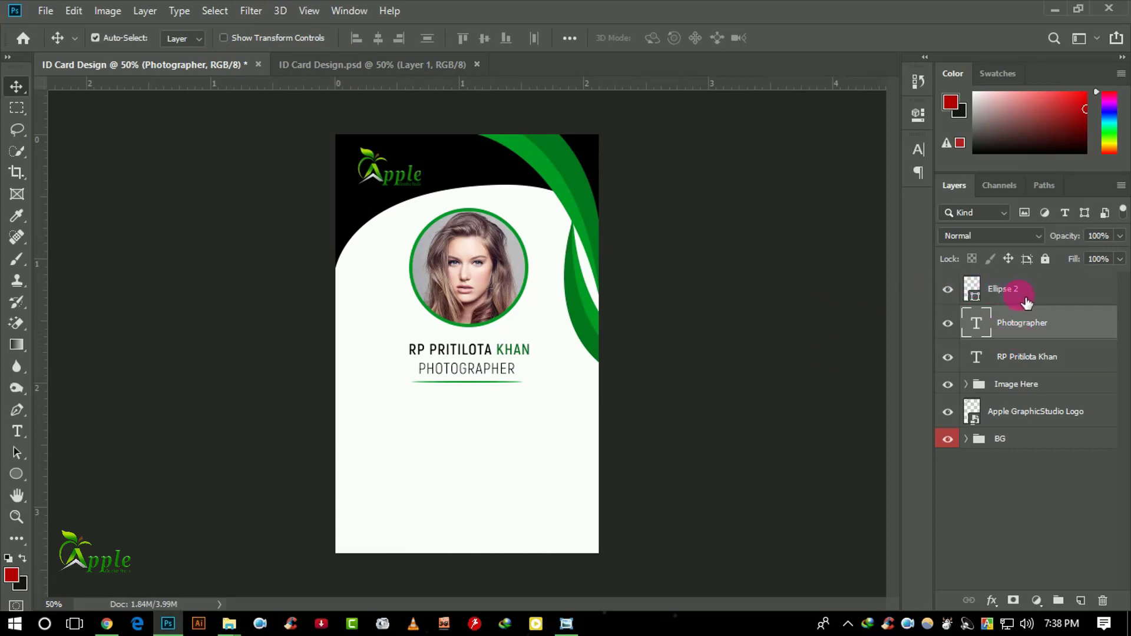
# Group Ellipse 2, the Photographer title and the name layer into a group named 'Head'.
pyautogui.keyDown('ctrl'); pyautogui.click(1017, 301); pyautogui.keyUp('ctrl')
pyautogui.keyDown('ctrl'); pyautogui.click(1001, 360); pyautogui.keyUp('ctrl')
pyautogui.click(1059, 602)
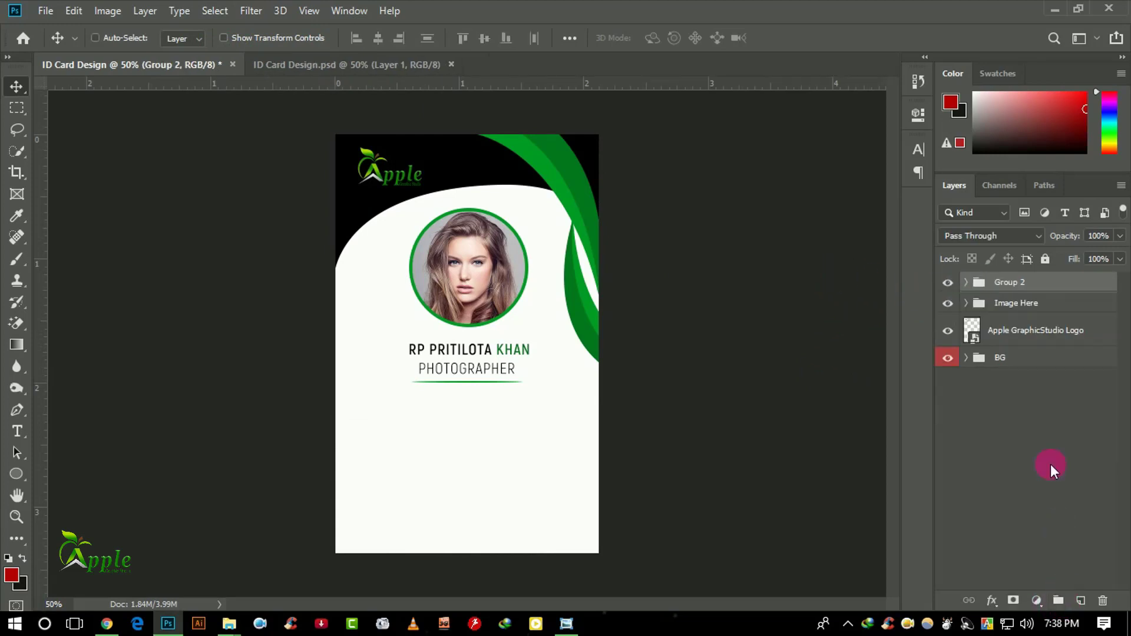
pyautogui.doubleClick(1021, 287)
pyautogui.write('Head')
pyautogui.click(1055, 291)
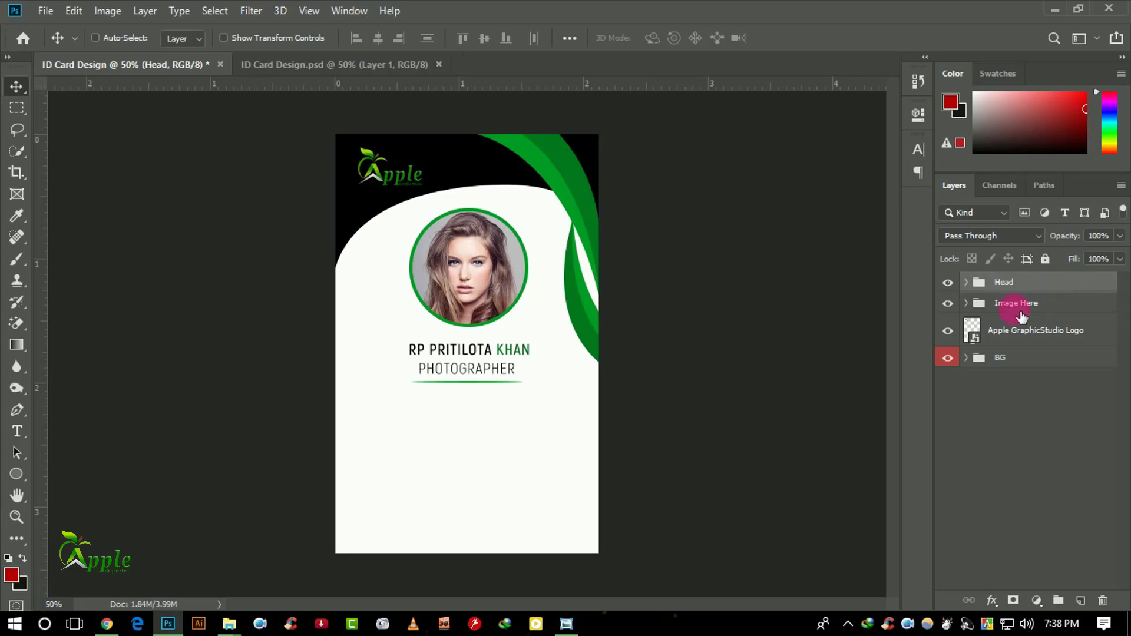
pyautogui.press('ctrl')
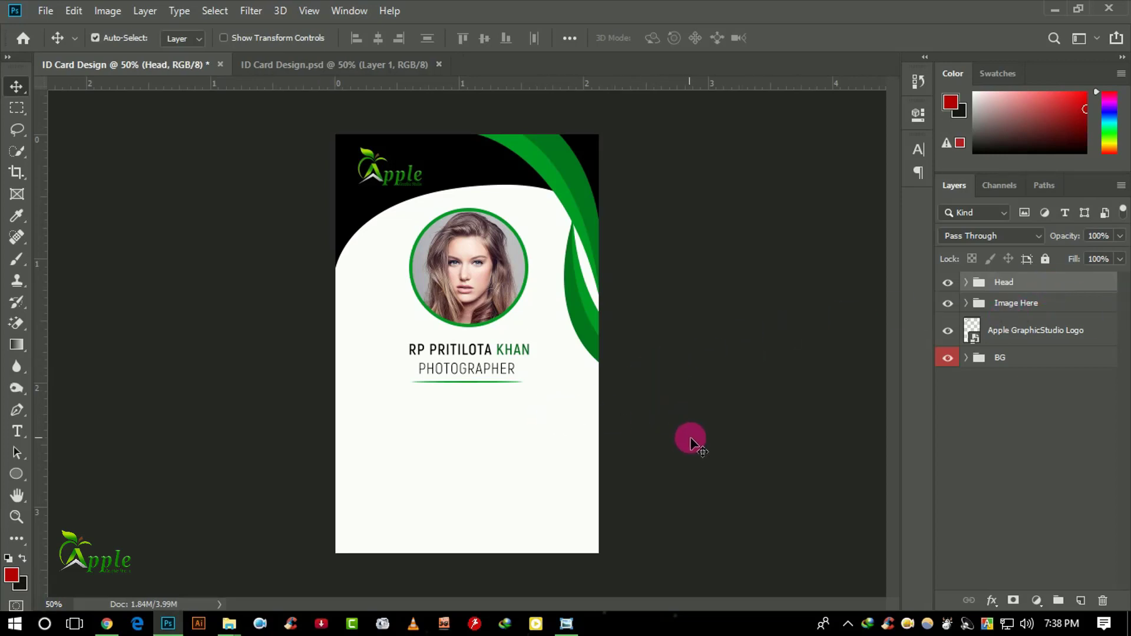
pyautogui.hotkey('ctrl', 'Tab')
# Place the details group on the card and give it a black Color Overlay.
pyautogui.moveTo(467, 422); pyautogui.dragTo(500, 429)
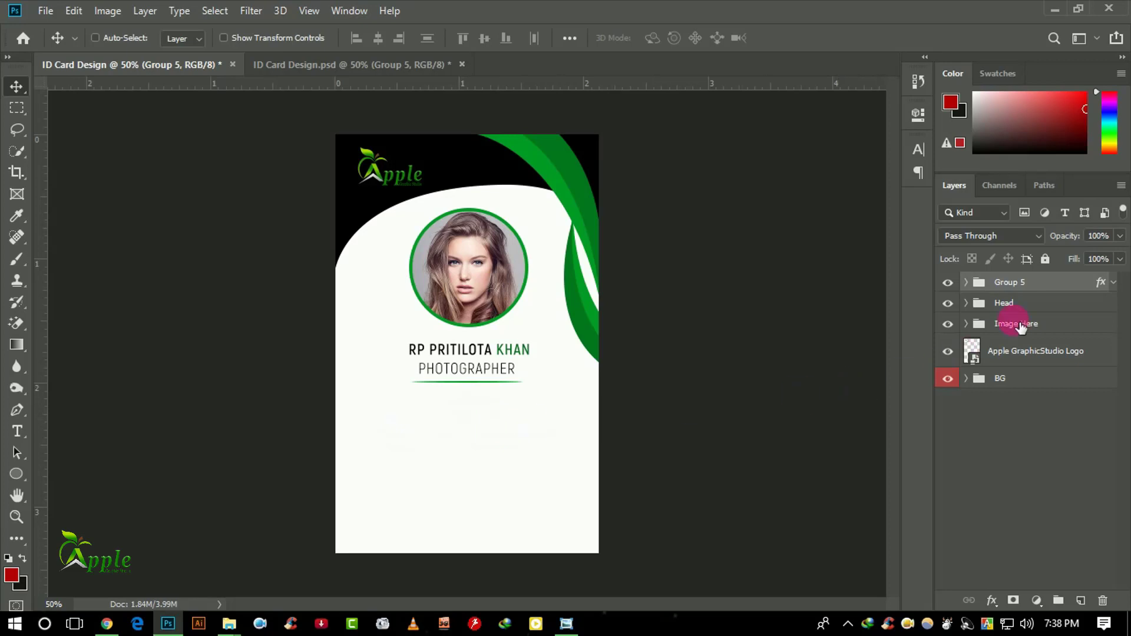
pyautogui.click(1114, 282)
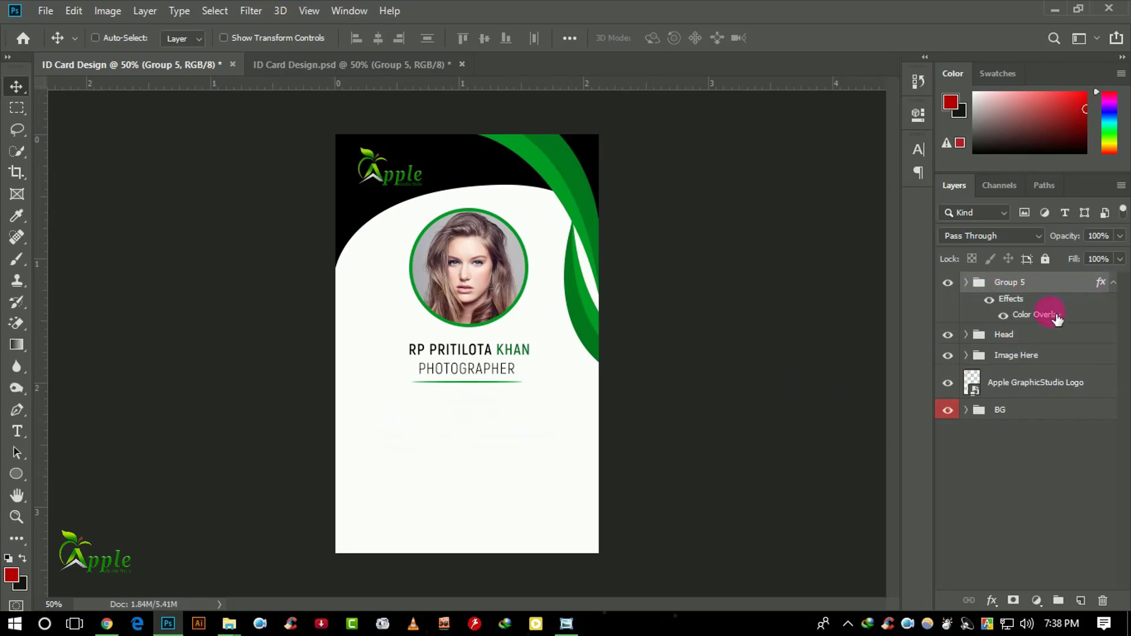
pyautogui.doubleClick(936, 309)
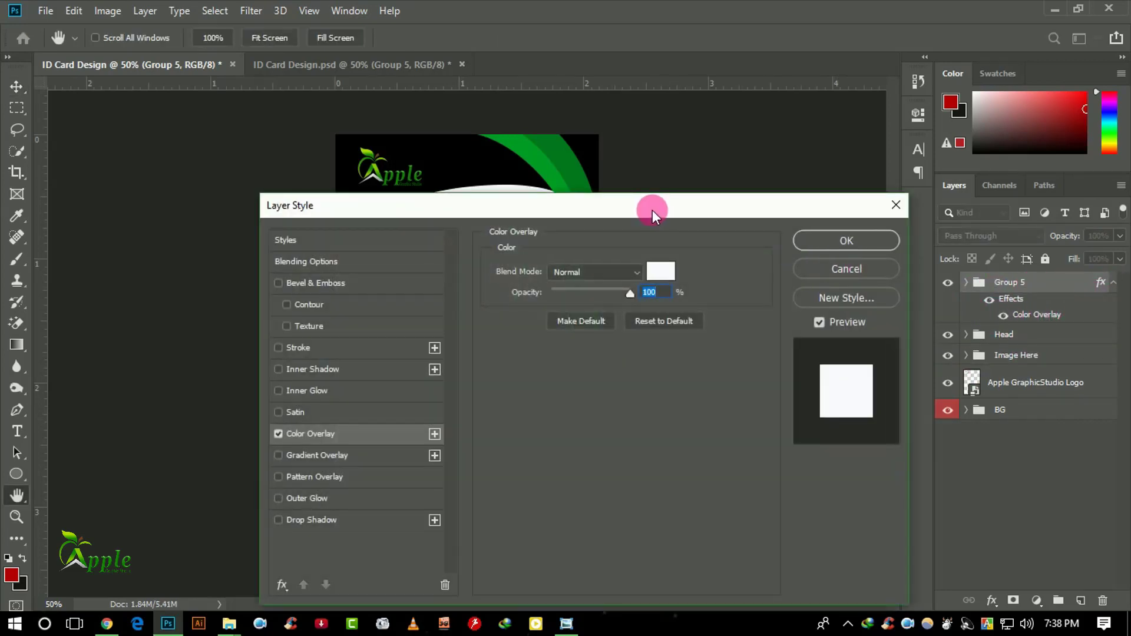
pyautogui.moveTo(651, 212); pyautogui.dragTo(1005, 282)
pyautogui.click(1015, 346)
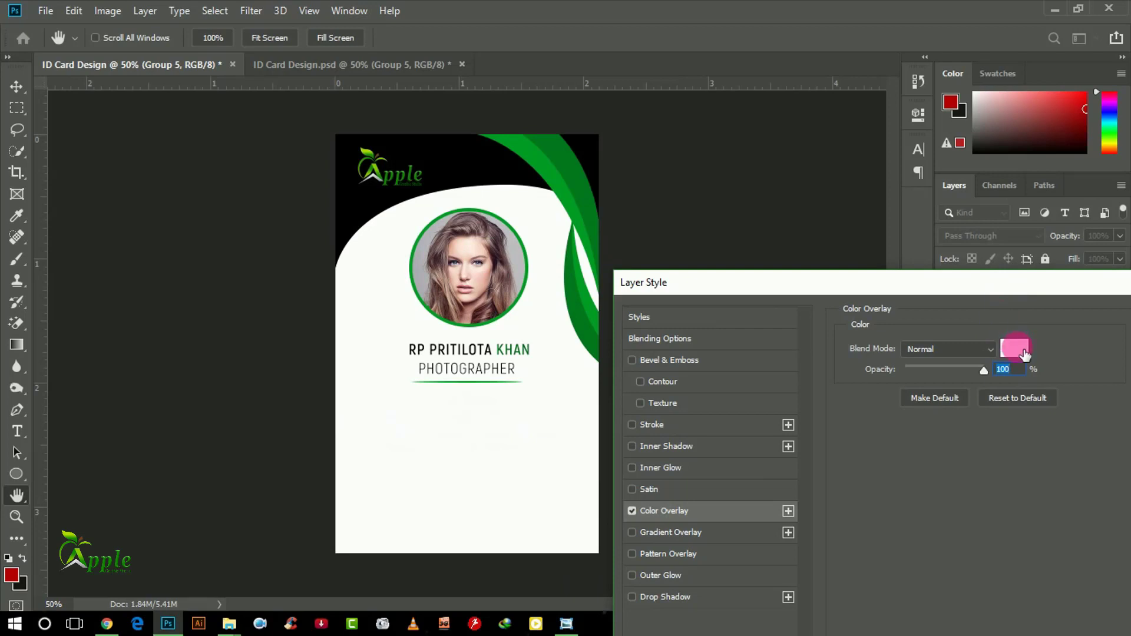
pyautogui.click(474, 146)
pyautogui.click(539, 209)
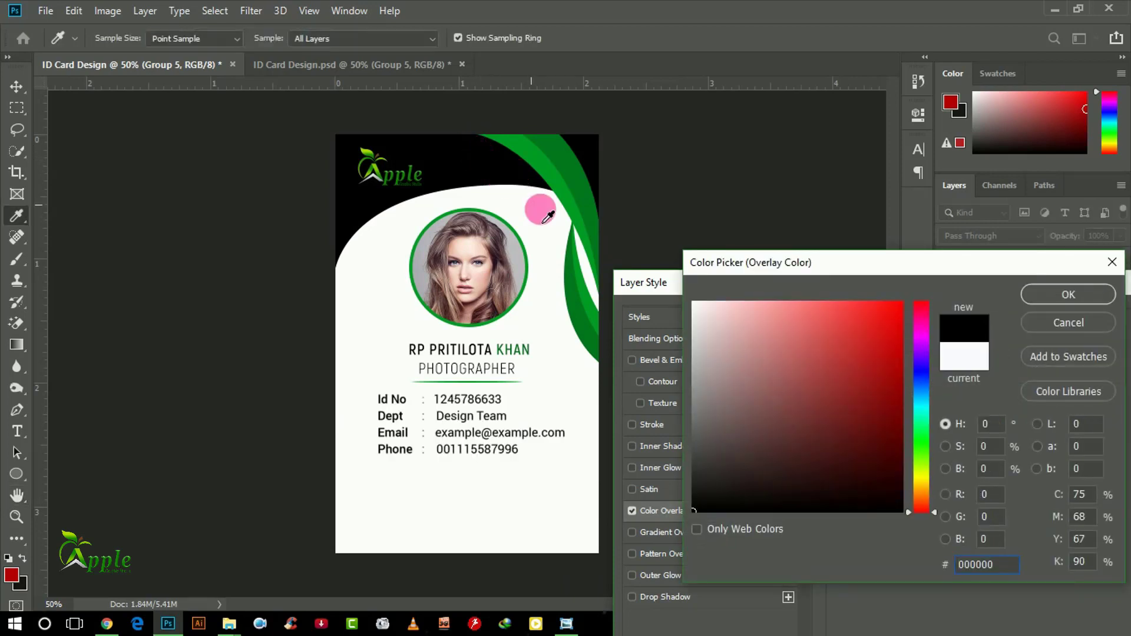
pyautogui.click(1068, 294)
pyautogui.moveTo(1086, 283); pyautogui.dragTo(742, 307)
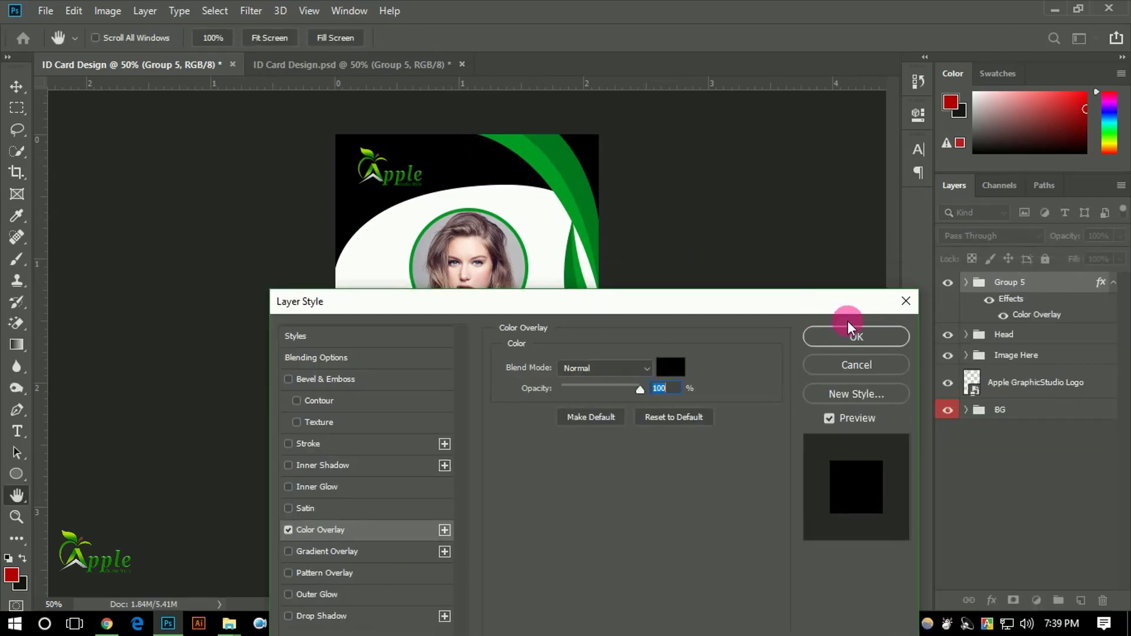
pyautogui.click(848, 330)
# Position the Id No, Dept, Email and Phone block below the title.
pyautogui.moveTo(624, 366); pyautogui.dragTo(527, 420)
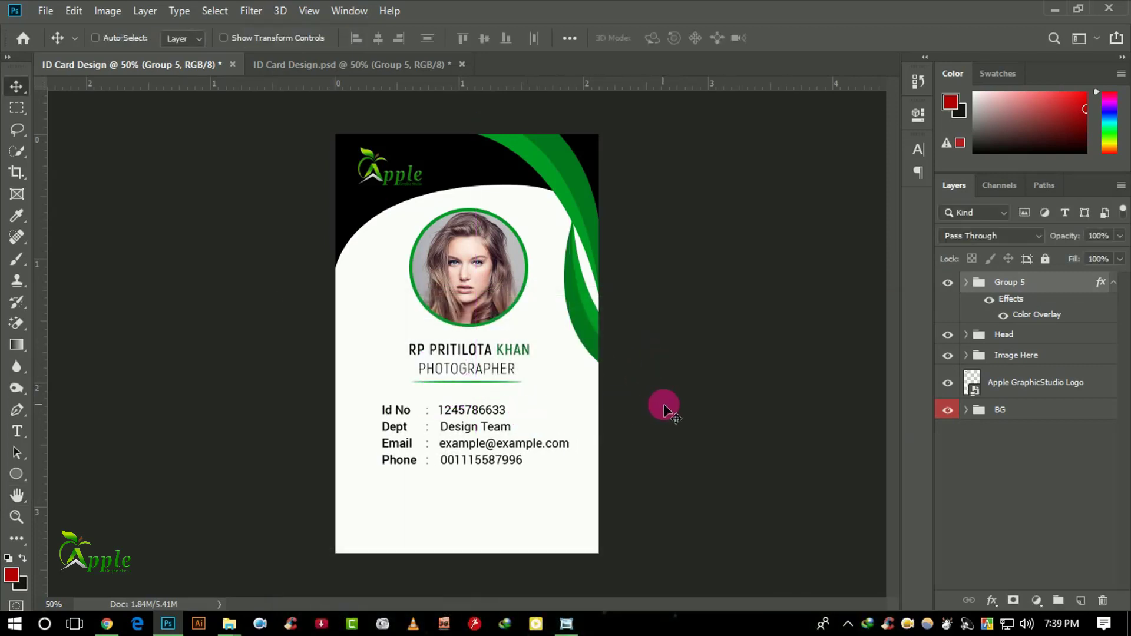
pyautogui.press('Up')
pyautogui.press('Up')
pyautogui.press('Up')
pyautogui.press('Up')
pyautogui.press('Up')
pyautogui.press('Up')
pyautogui.press('Up')
pyautogui.press('Up')
pyautogui.press('Up')
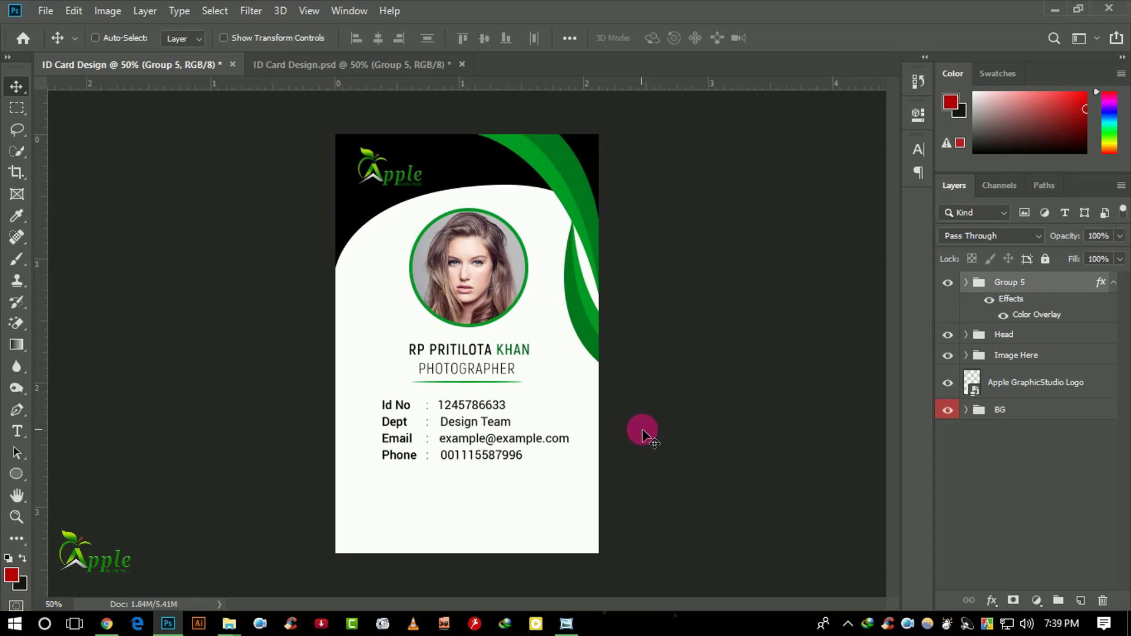
pyautogui.press('Down')
pyautogui.press('Down')
pyautogui.press('Down')
pyautogui.press('Down')
pyautogui.press('Down')
pyautogui.press('Down')
pyautogui.press('Down')
pyautogui.press('Down')
pyautogui.press('Down')
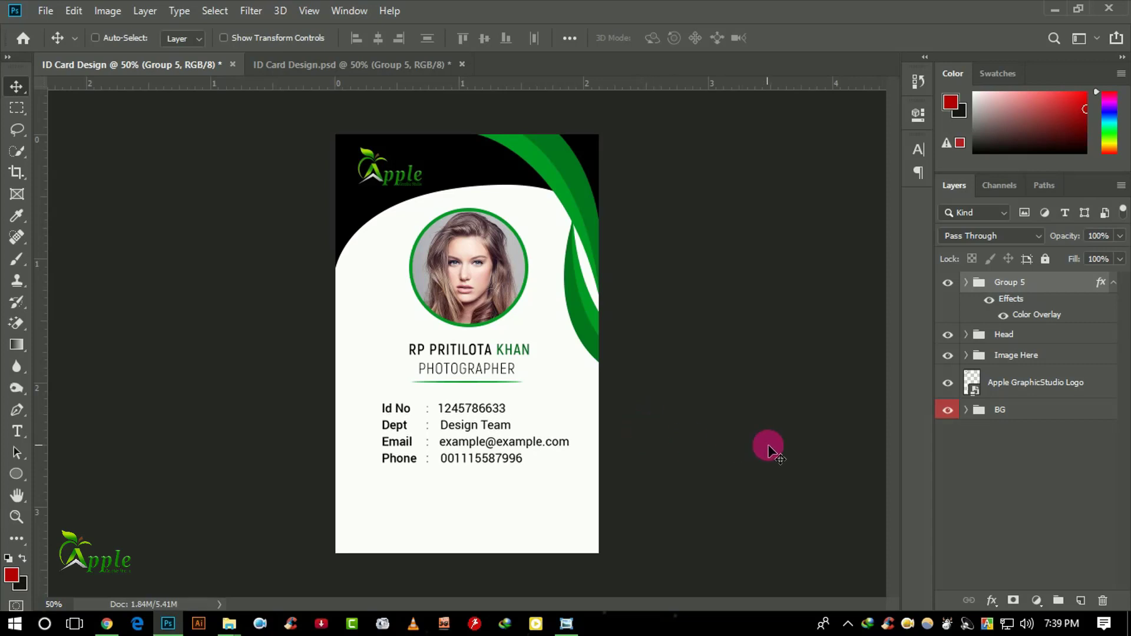
# Bring the barcode in under the Phone line, centred horizontally on the card.
pyautogui.moveTo(769, 450)
pyautogui.mouseDown()
pyautogui.moveTo(483, 483)
pyautogui.moveTo(497, 488)
pyautogui.mouseUp()
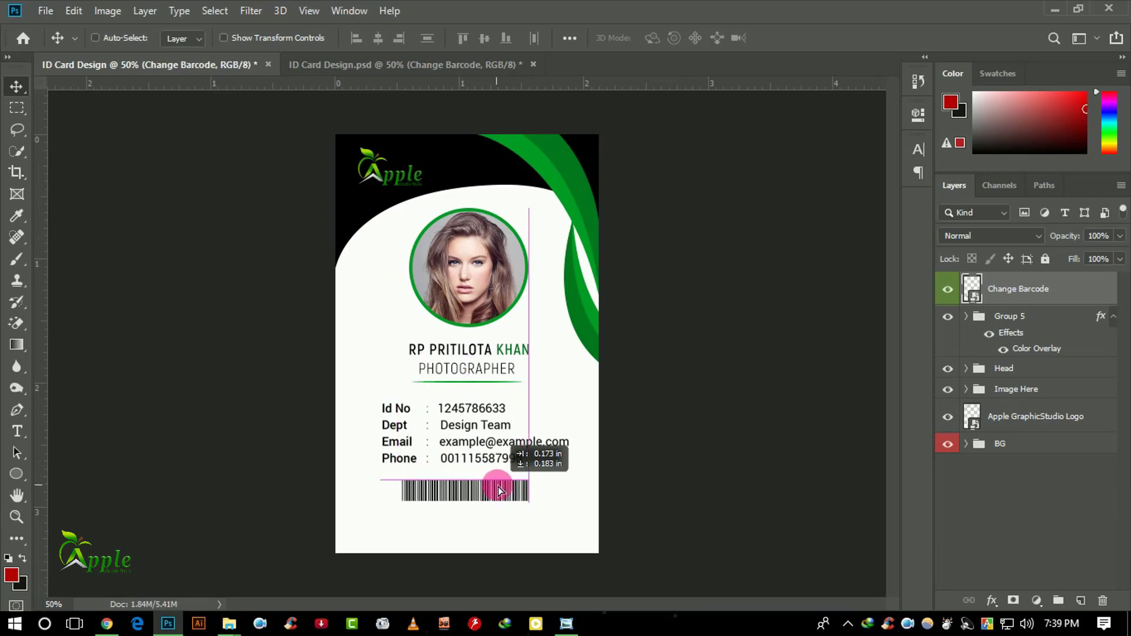
pyautogui.click(215, 10)
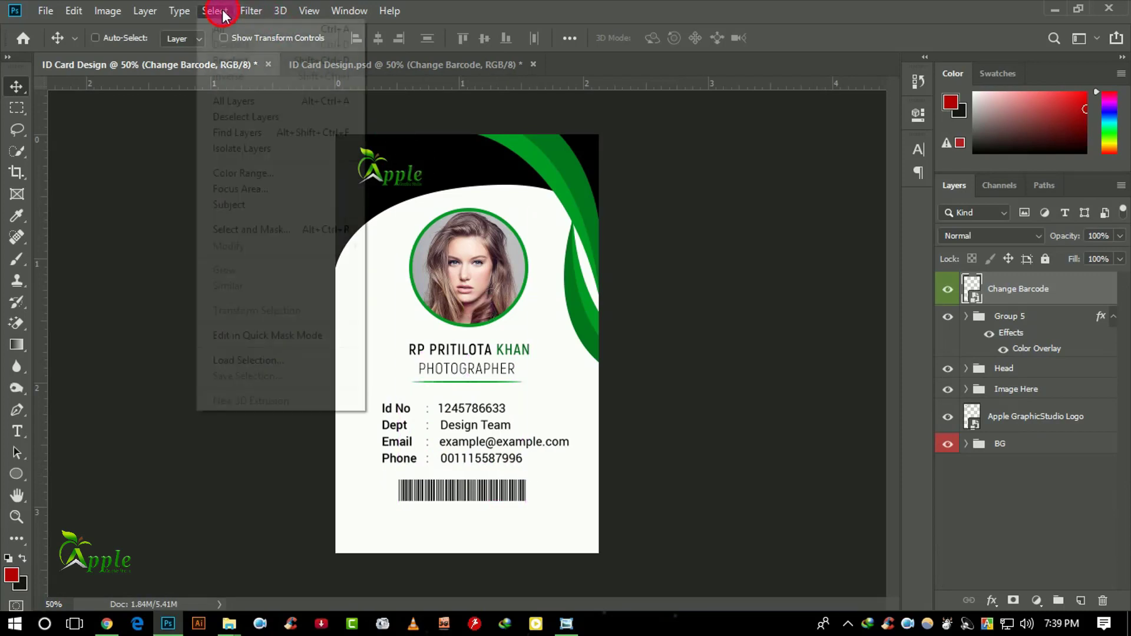
pyautogui.click(232, 30)
pyautogui.click(374, 40)
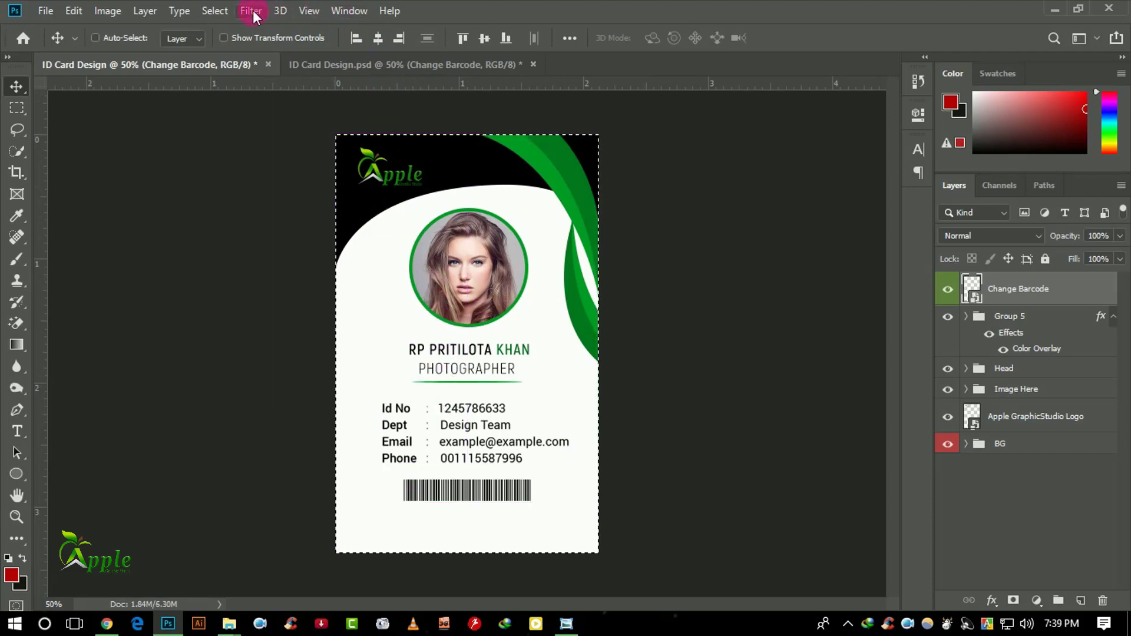
pyautogui.click(224, 12)
pyautogui.click(242, 49)
pyautogui.scroll(1, 447, 456)
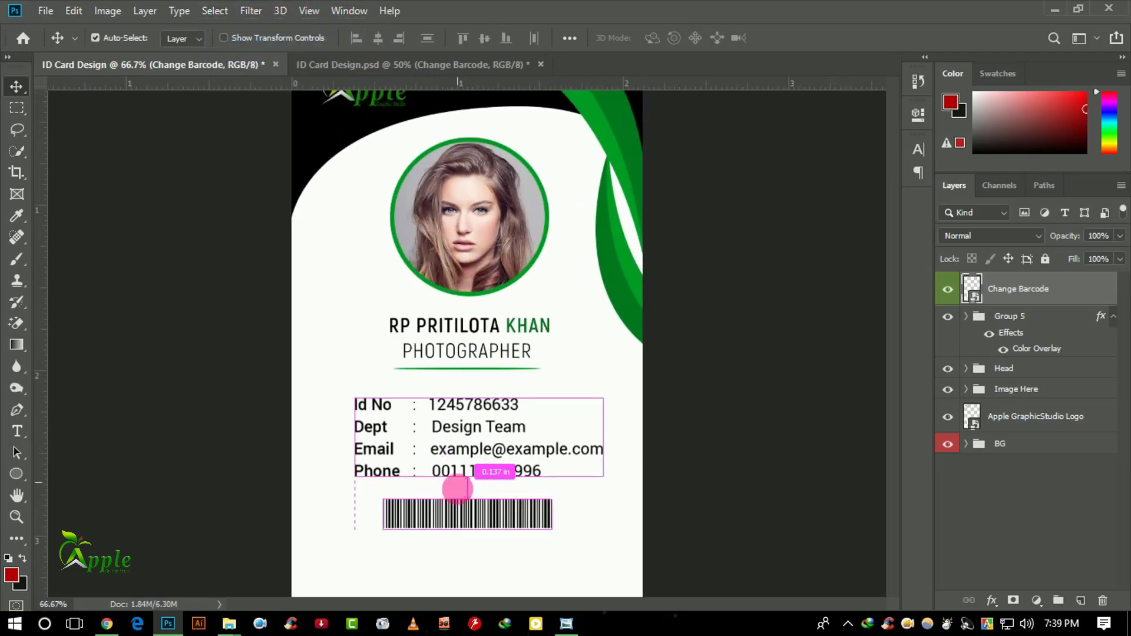
pyautogui.moveTo(457, 484); pyautogui.dragTo(466, 395)
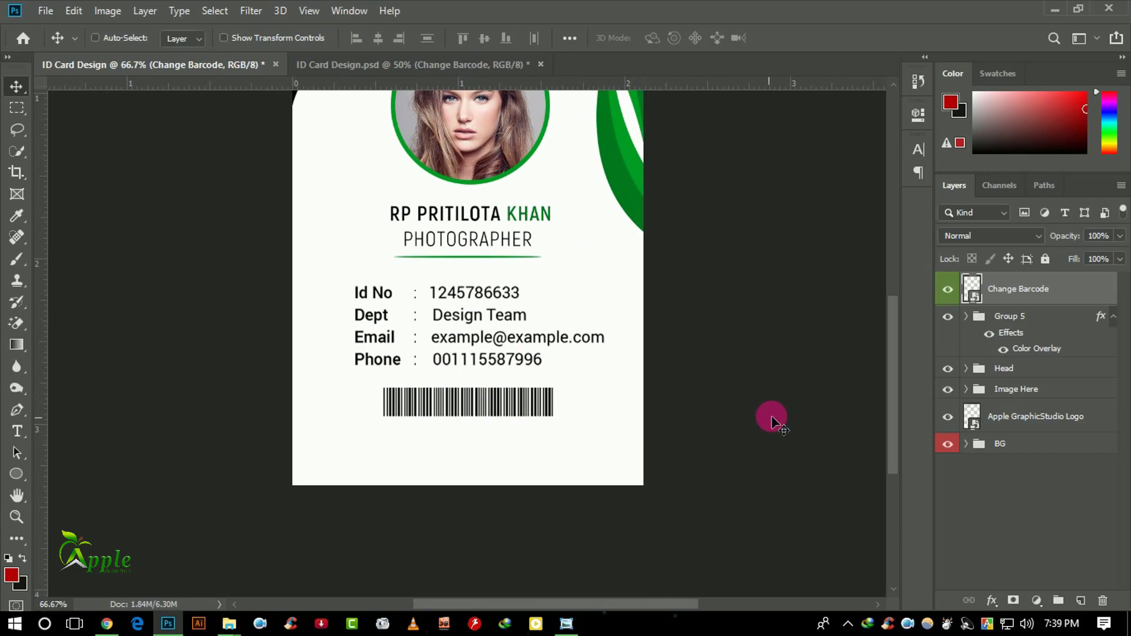
# Add the text line 'APPLE GRAPHIC STUDIO' below the barcode.
pyautogui.click(13, 429)
pyautogui.click(399, 454)
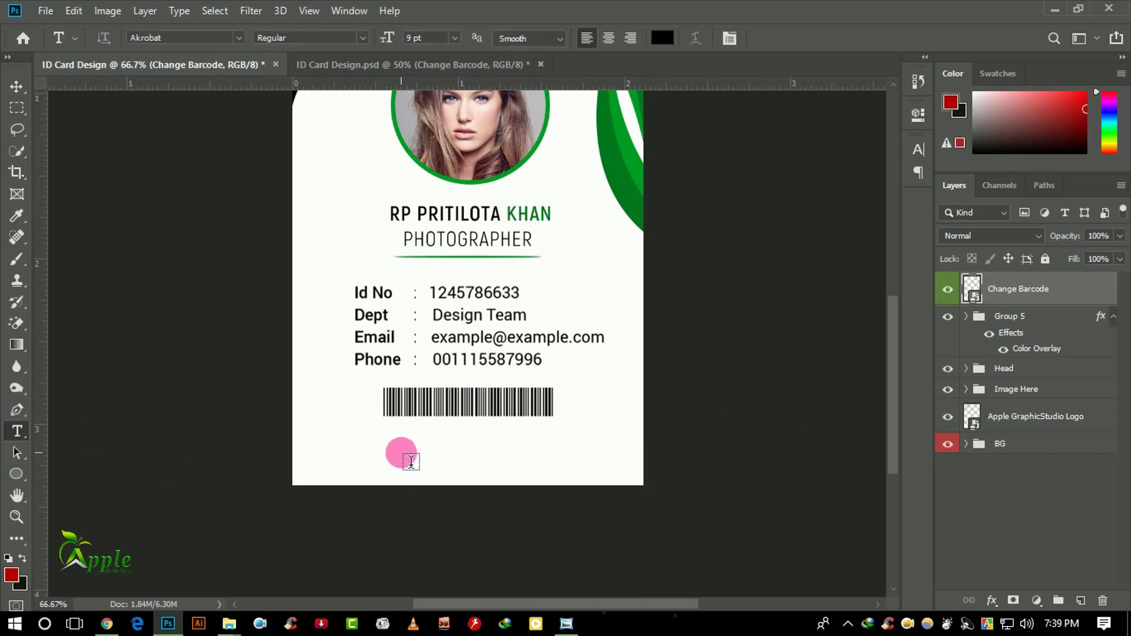
pyautogui.write('A')
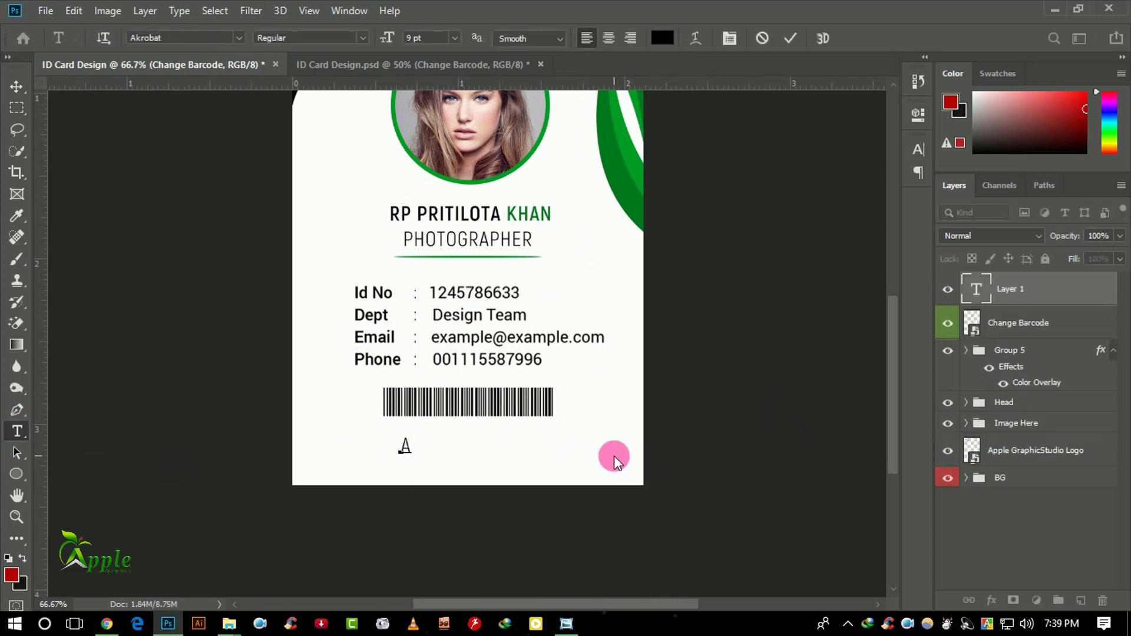
pyautogui.write('PPLE G')
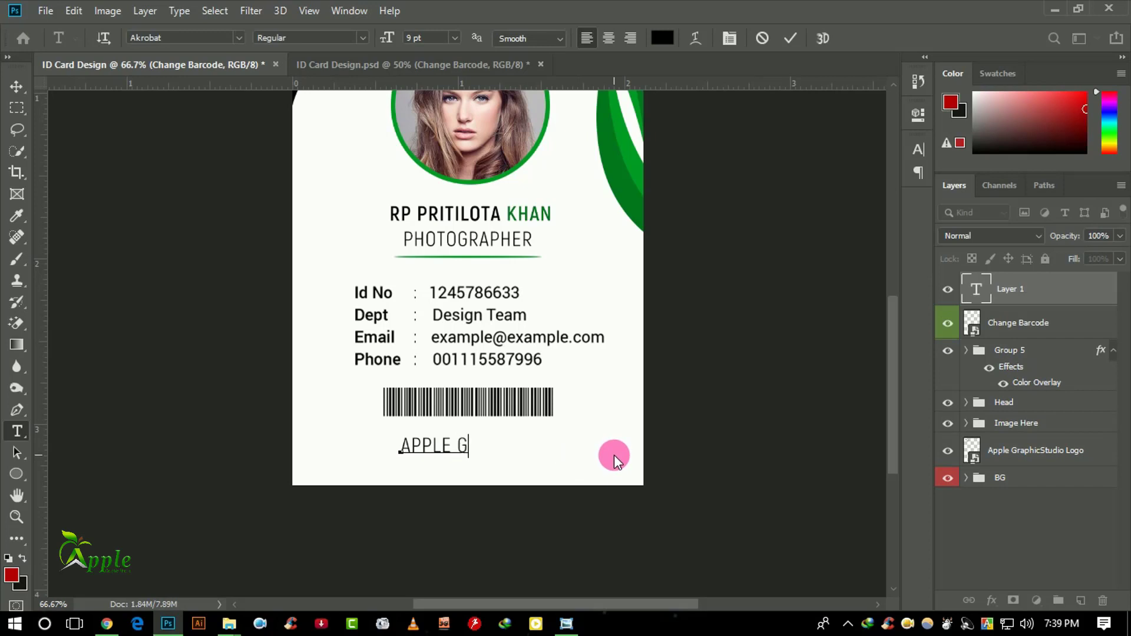
pyautogui.write('RAPHI')
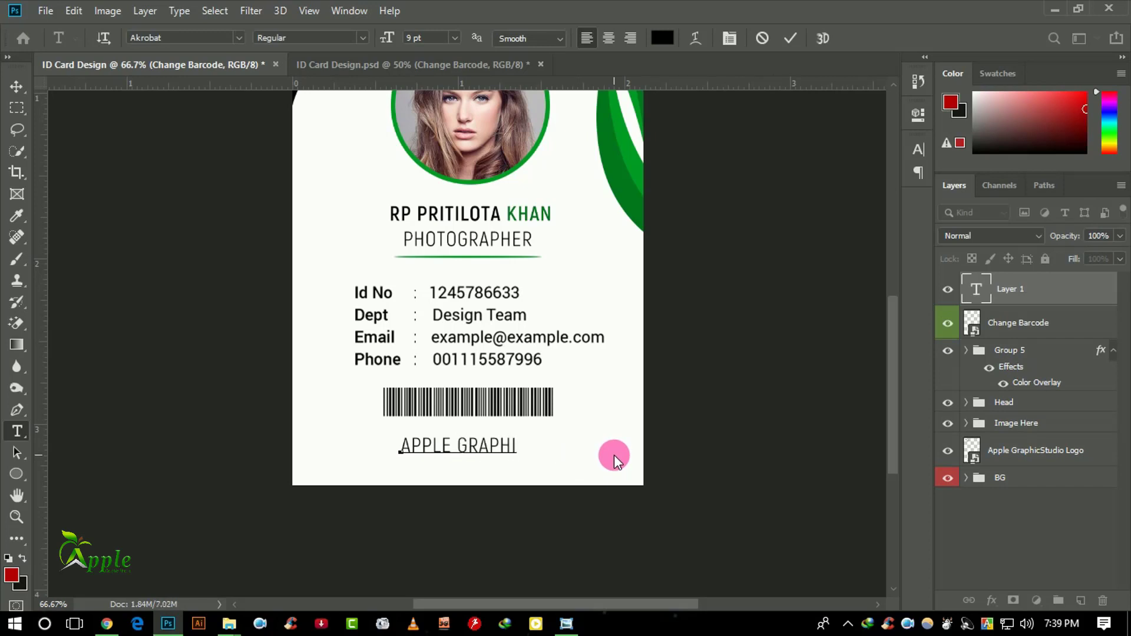
pyautogui.write('C STUD')
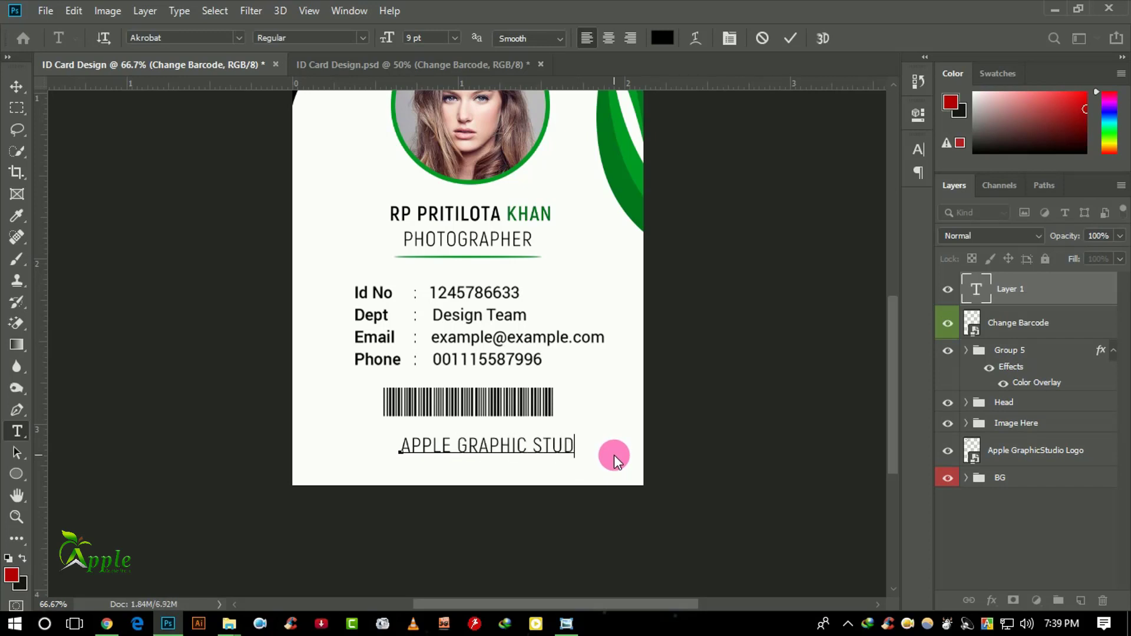
pyautogui.write('IO')
# Colour the text dark green 01761d and set its font style to SemiBold.
pyautogui.hotkey('ctrl', 'a')
pyautogui.click(664, 37)
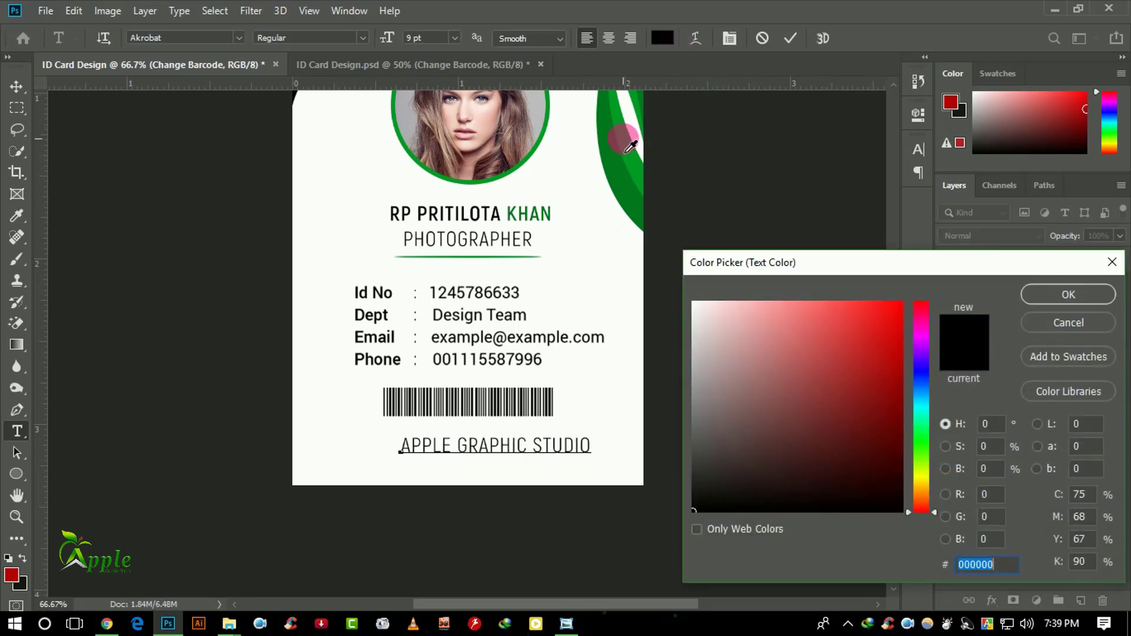
pyautogui.click(633, 132)
pyautogui.click(642, 177)
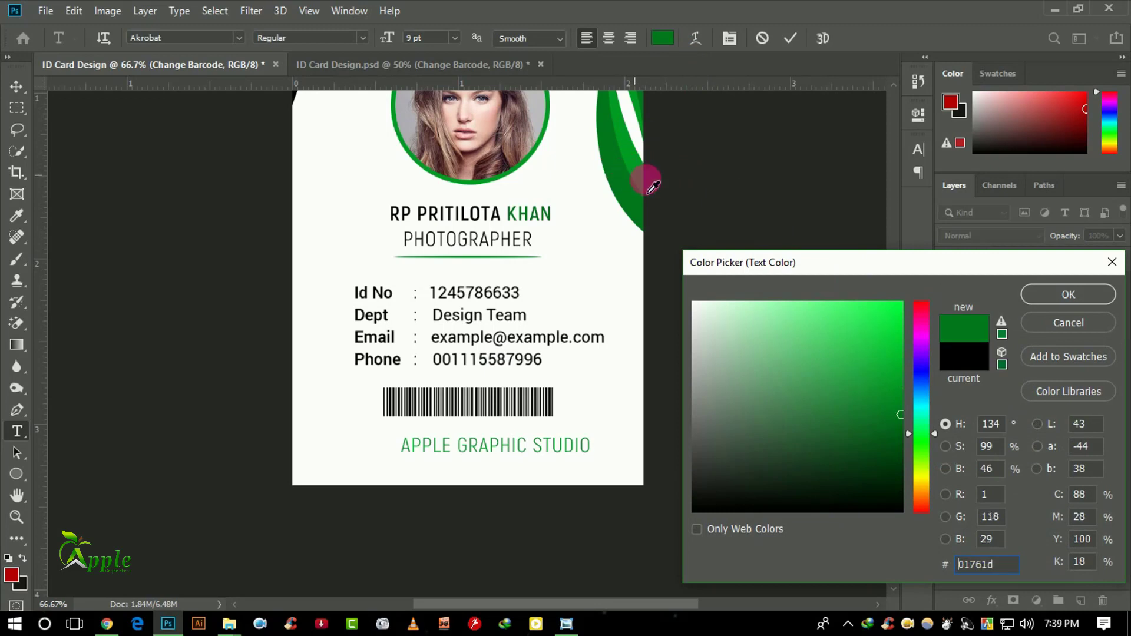
pyautogui.click(1068, 295)
pyautogui.click(918, 152)
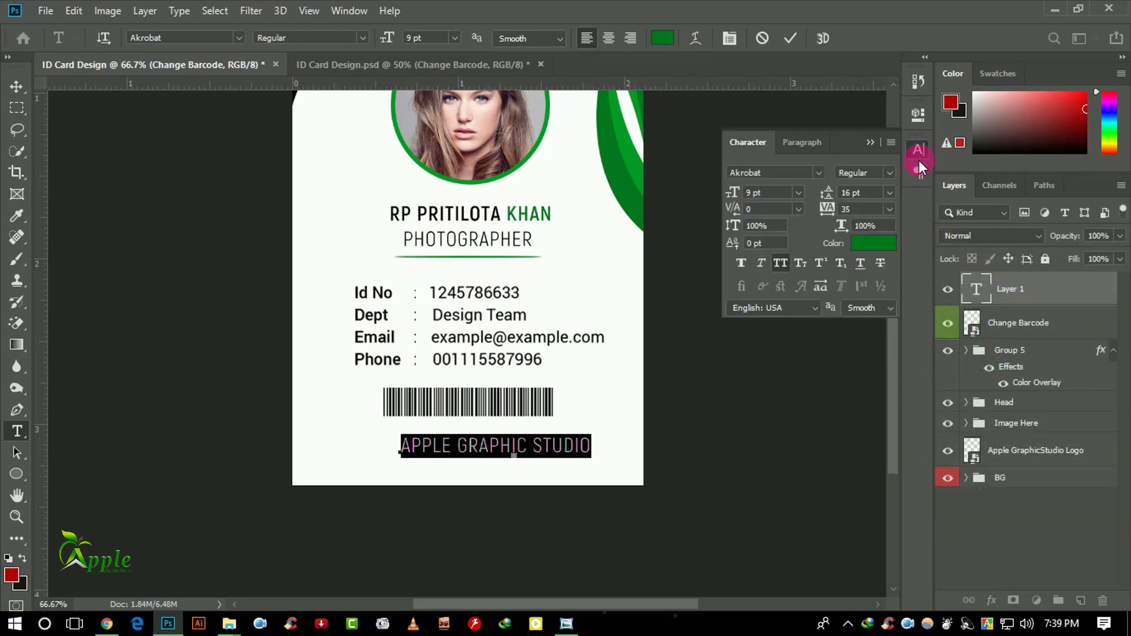
pyautogui.click(887, 173)
pyautogui.click(908, 241)
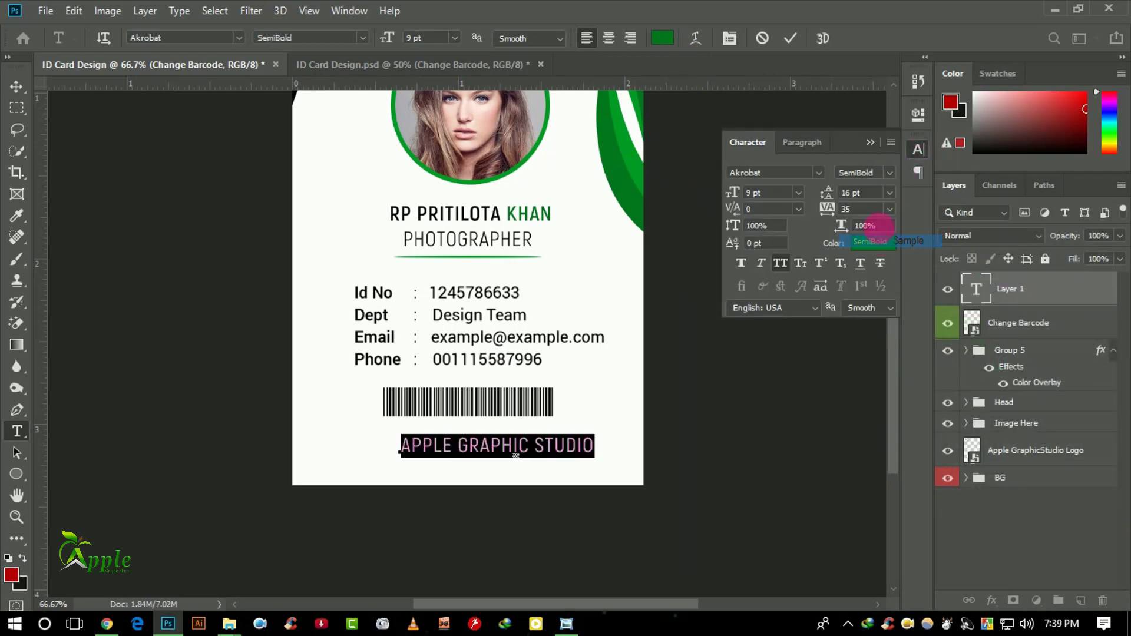
pyautogui.click(790, 38)
# Move the line up under the barcode and shrink it slightly with Free Transform.
pyautogui.click(16, 87)
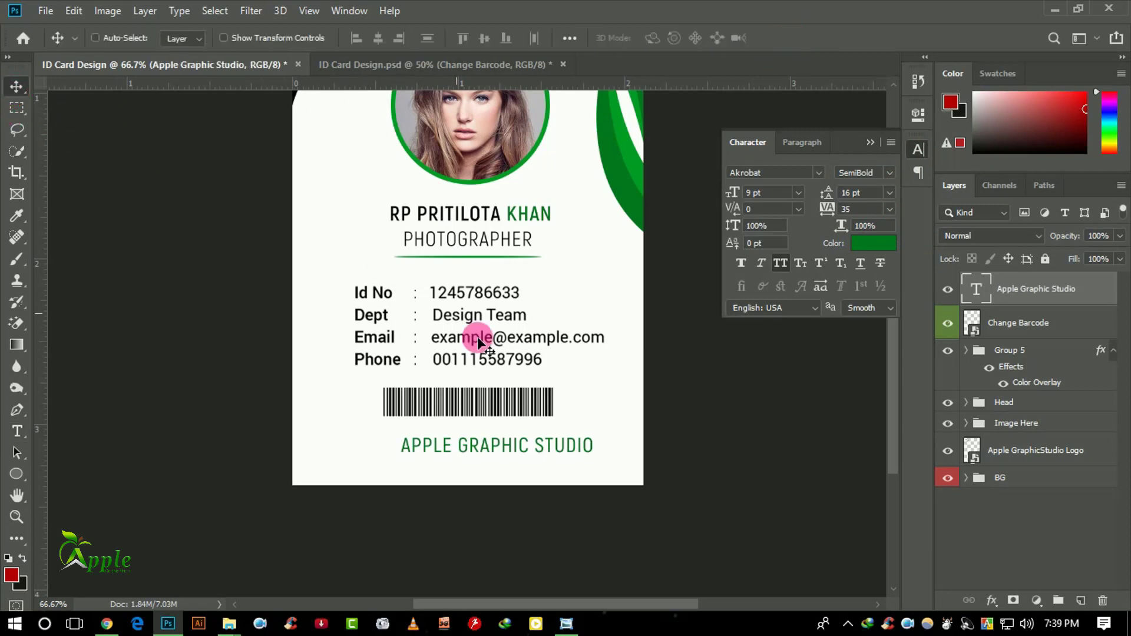
pyautogui.moveTo(523, 424); pyautogui.dragTo(487, 406)
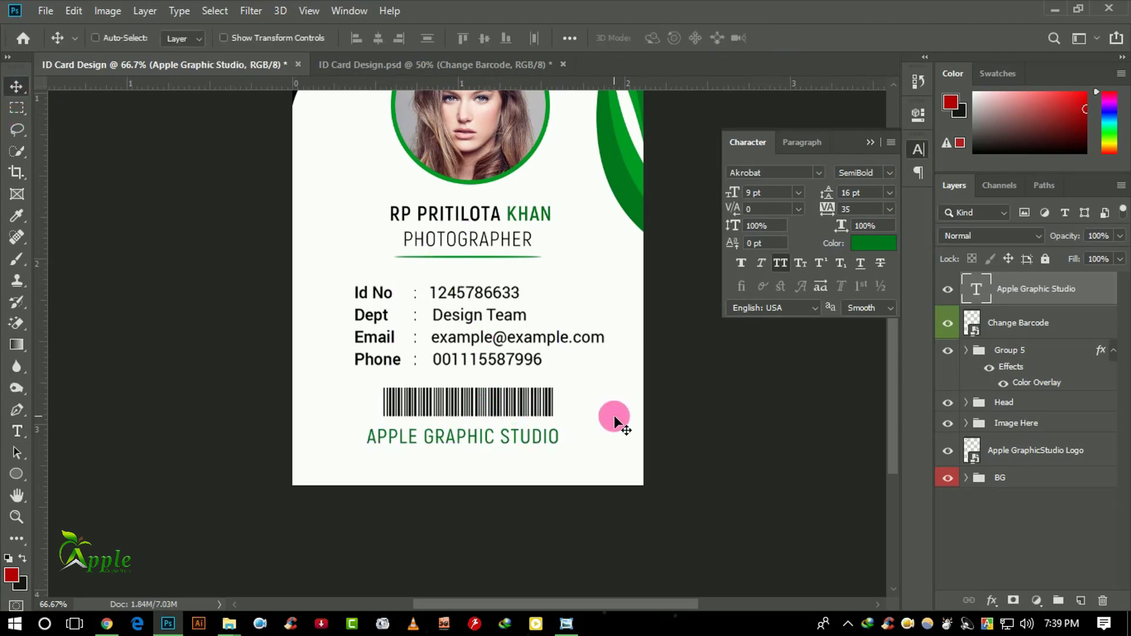
pyautogui.hotkey('ctrl', 't')
pyautogui.moveTo(559, 447); pyautogui.dragTo(547, 447)
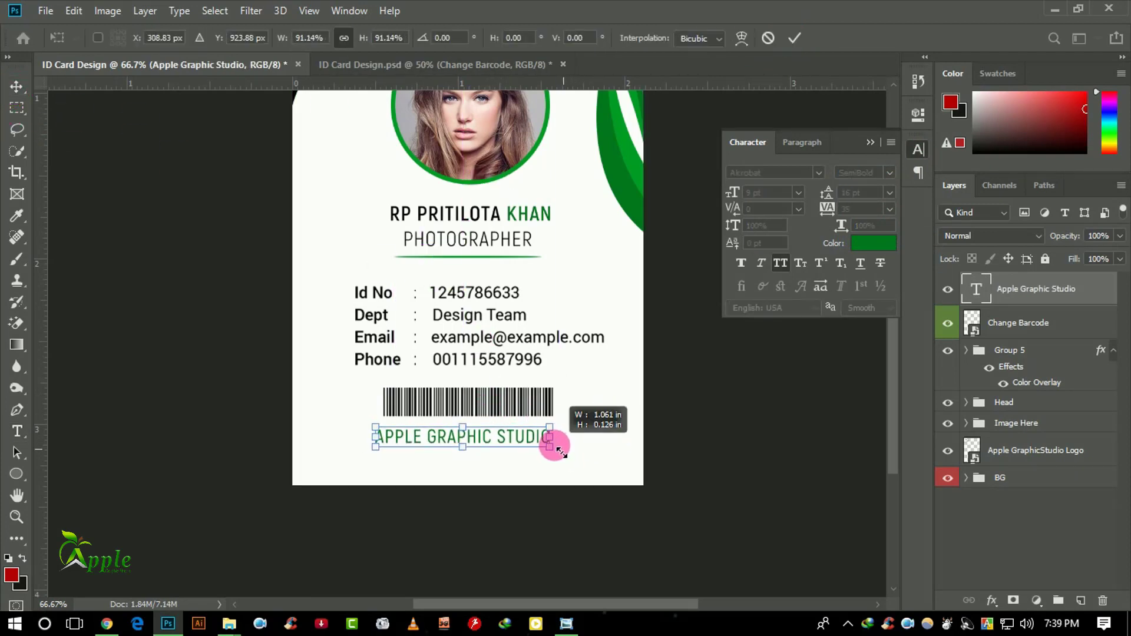
pyautogui.click(792, 39)
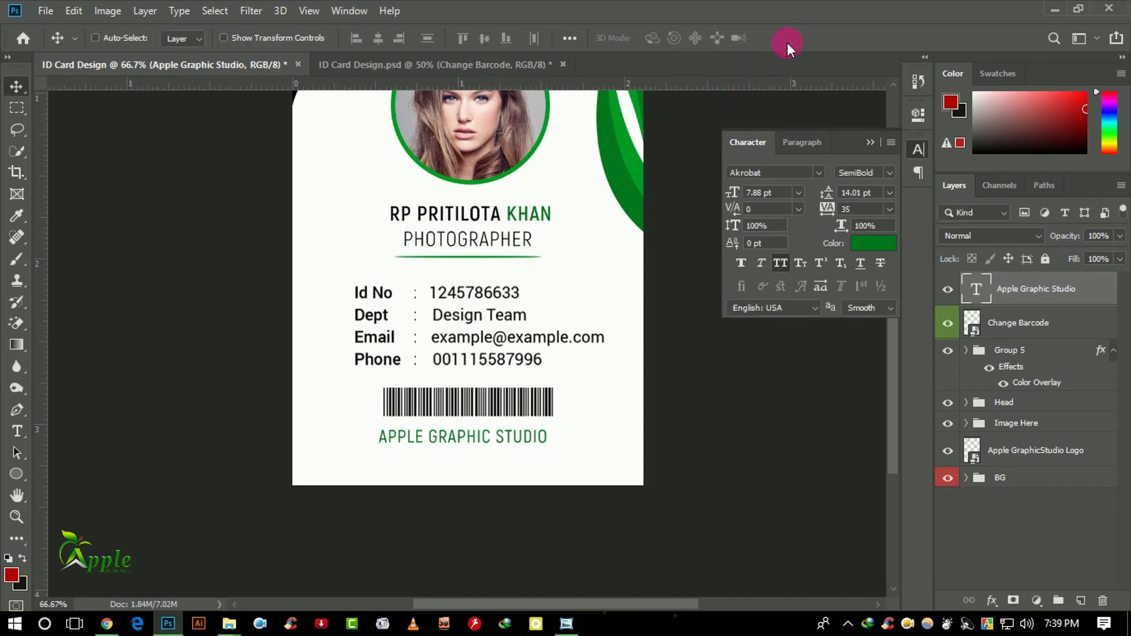
# Centre the line horizontally on the card, deselect, and duplicate it just below.
pyautogui.click(216, 13)
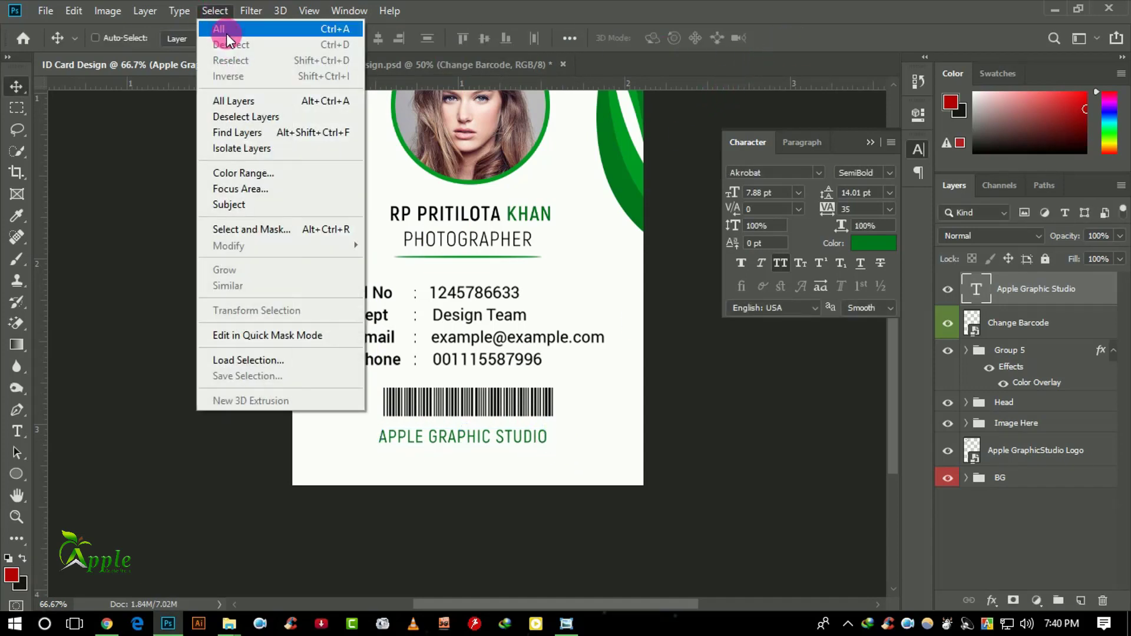
pyautogui.click(226, 33)
pyautogui.click(377, 38)
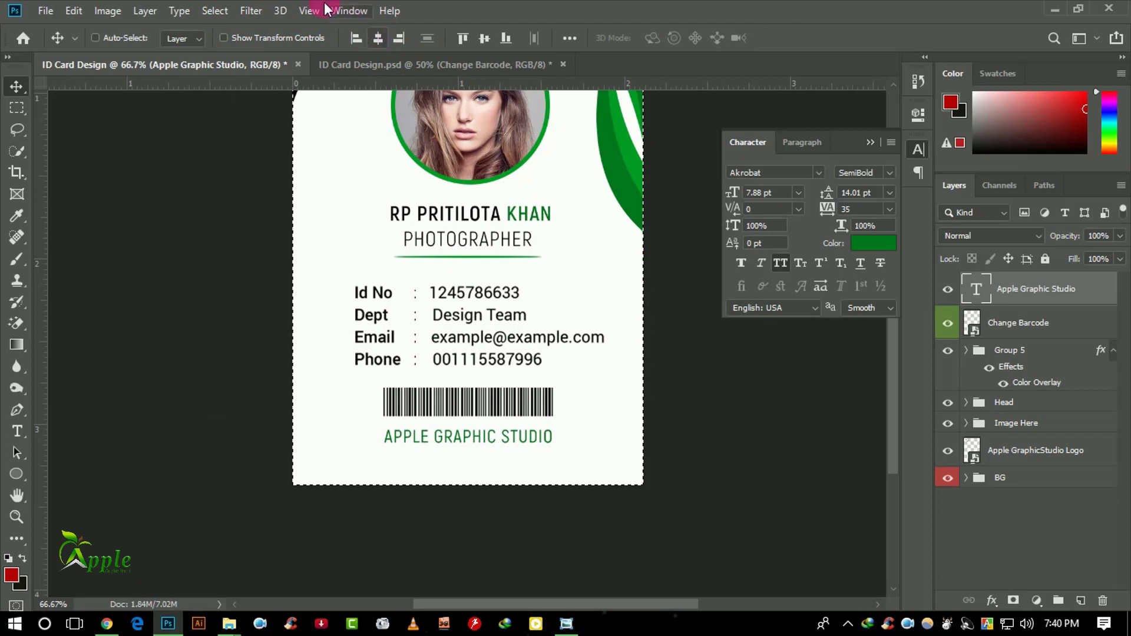
pyautogui.click(214, 11)
pyautogui.click(239, 46)
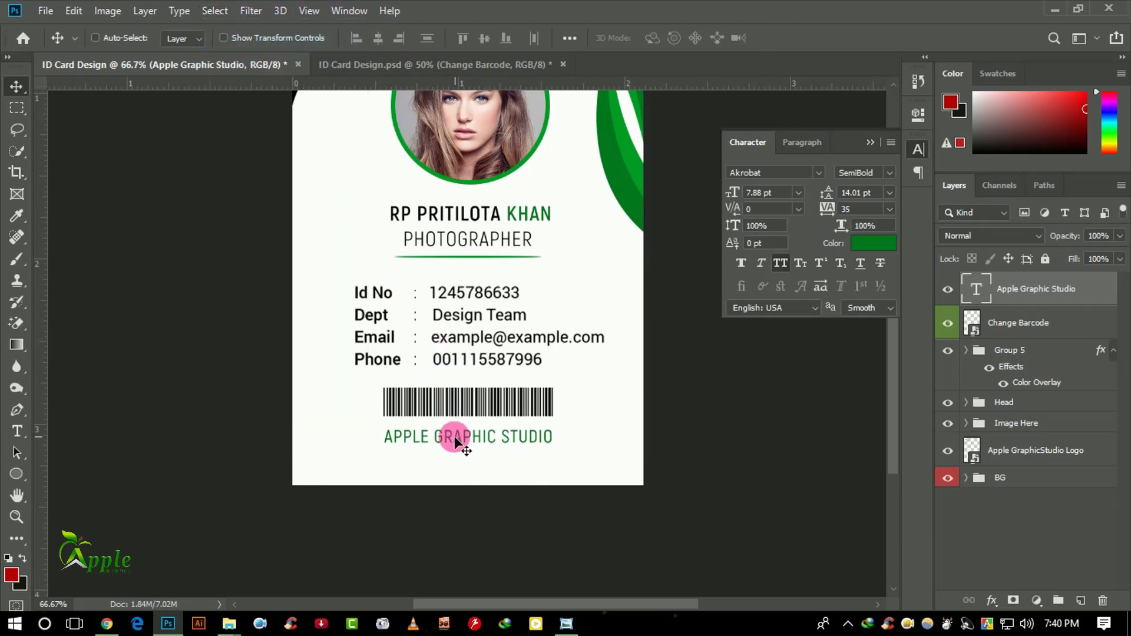
pyautogui.moveTo(449, 437); pyautogui.dragTo(454, 464)
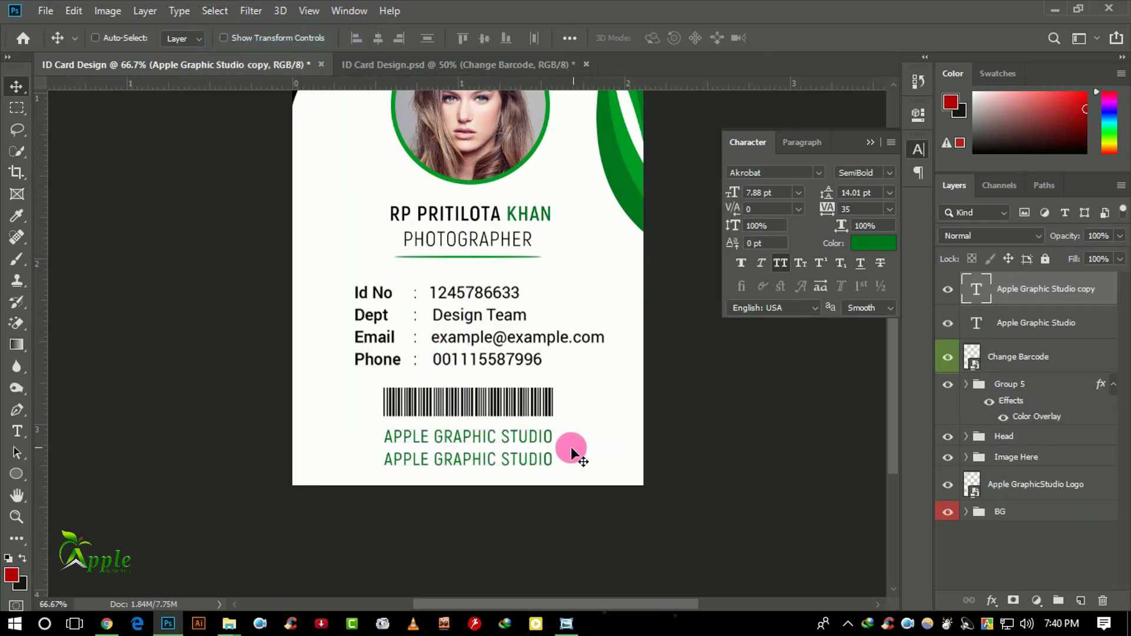
pyautogui.click(16, 431)
pyautogui.click(420, 459)
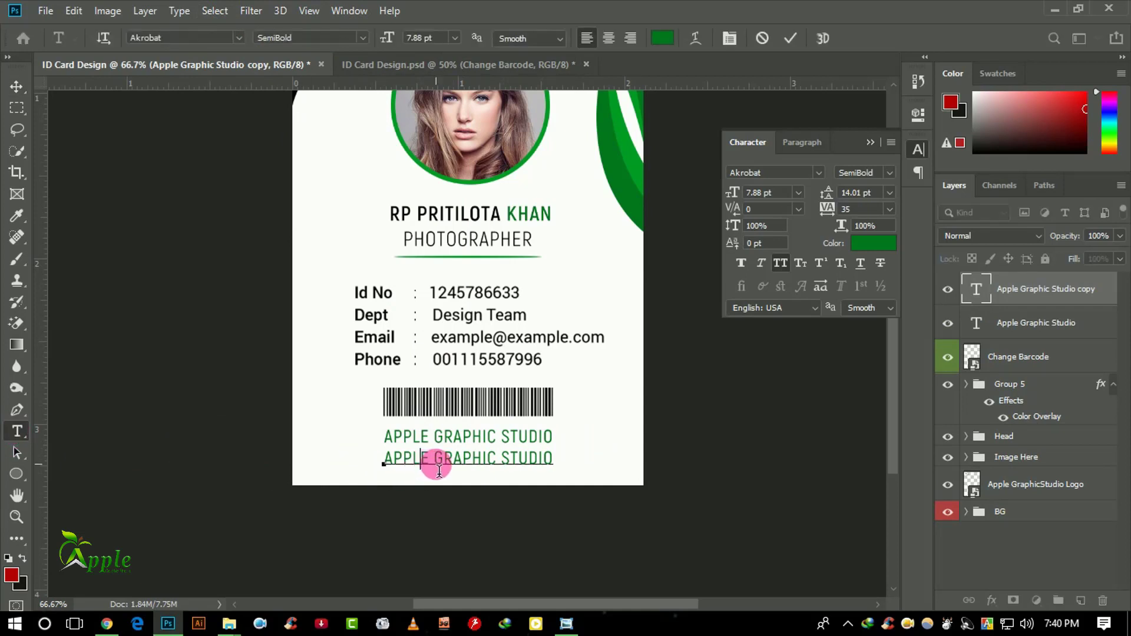
pyautogui.click(214, 10)
pyautogui.click(233, 26)
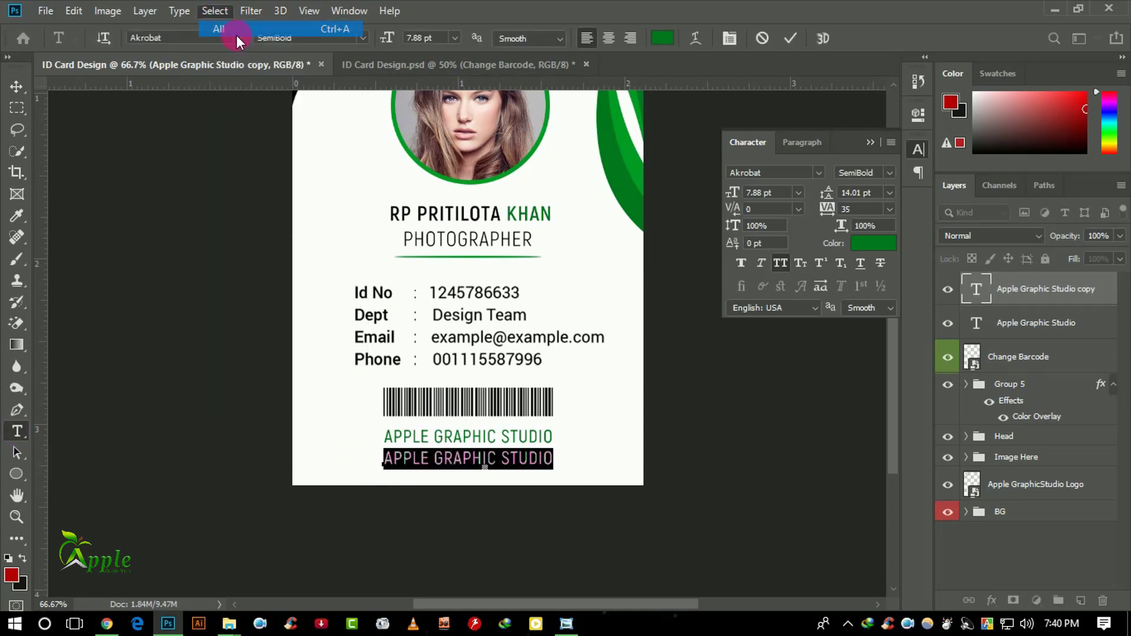
pyautogui.write('www')
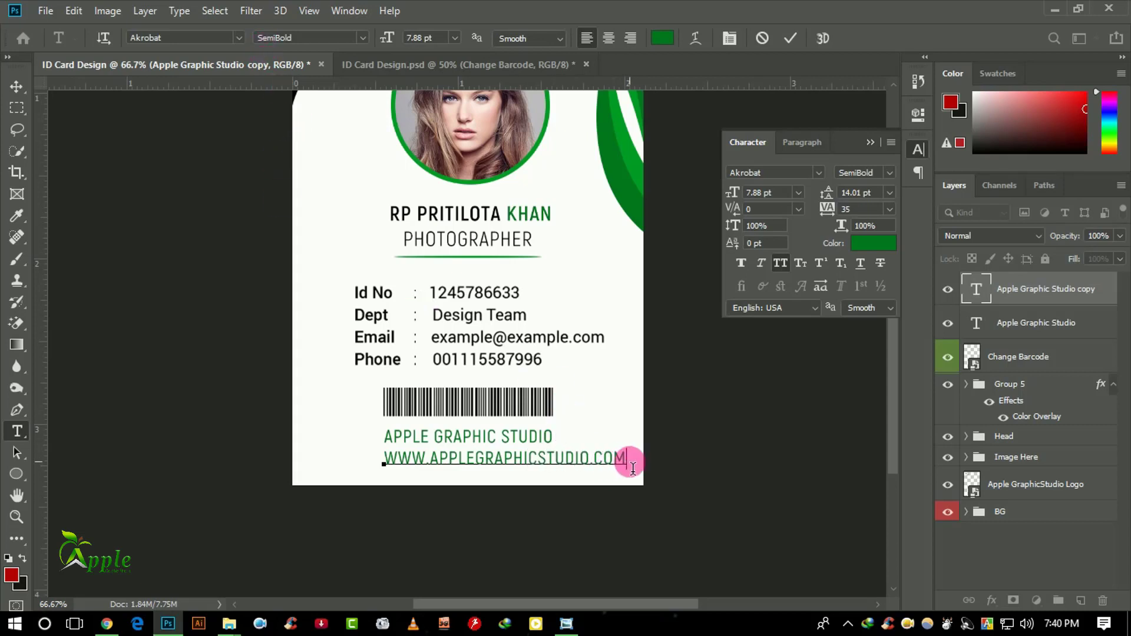
pyautogui.moveTo(626, 459); pyautogui.dragTo(206, 463)
pyautogui.click(780, 263)
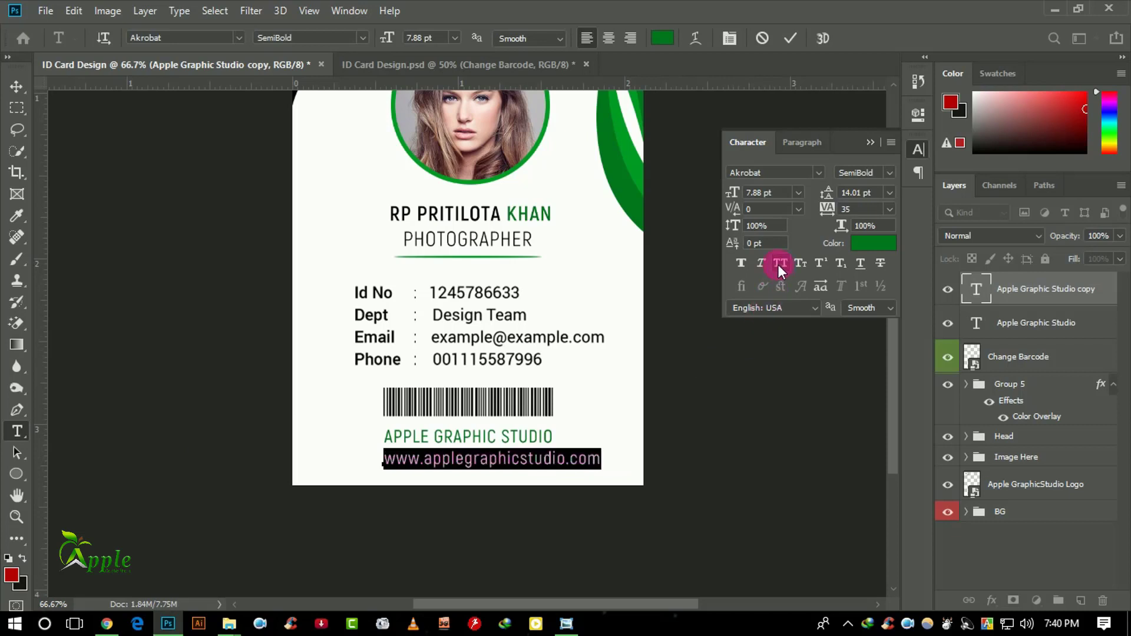
pyautogui.click(786, 37)
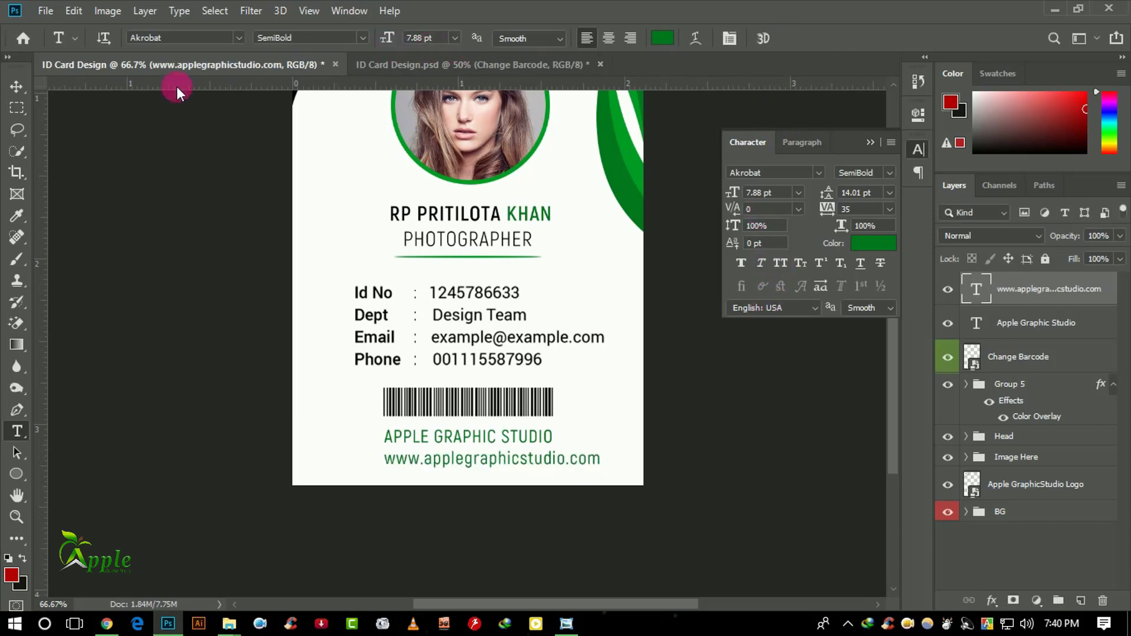
# Align the web address line to the canvas horizontal centre and deselect.
pyautogui.click(22, 89)
pyautogui.click(229, 13)
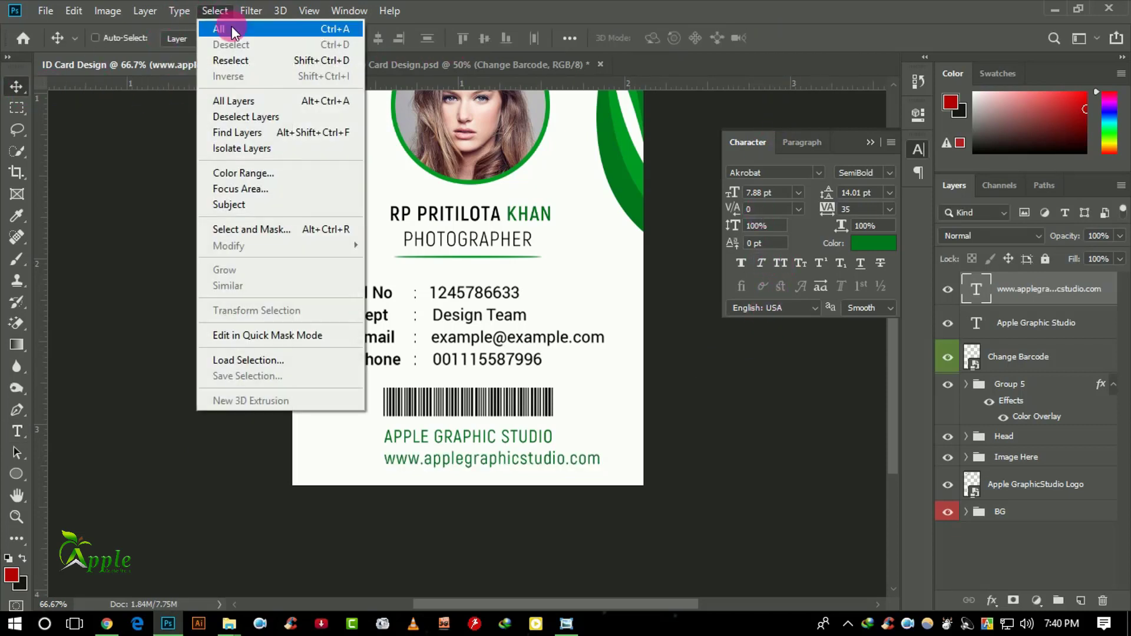
pyautogui.click(330, 30)
pyautogui.click(373, 39)
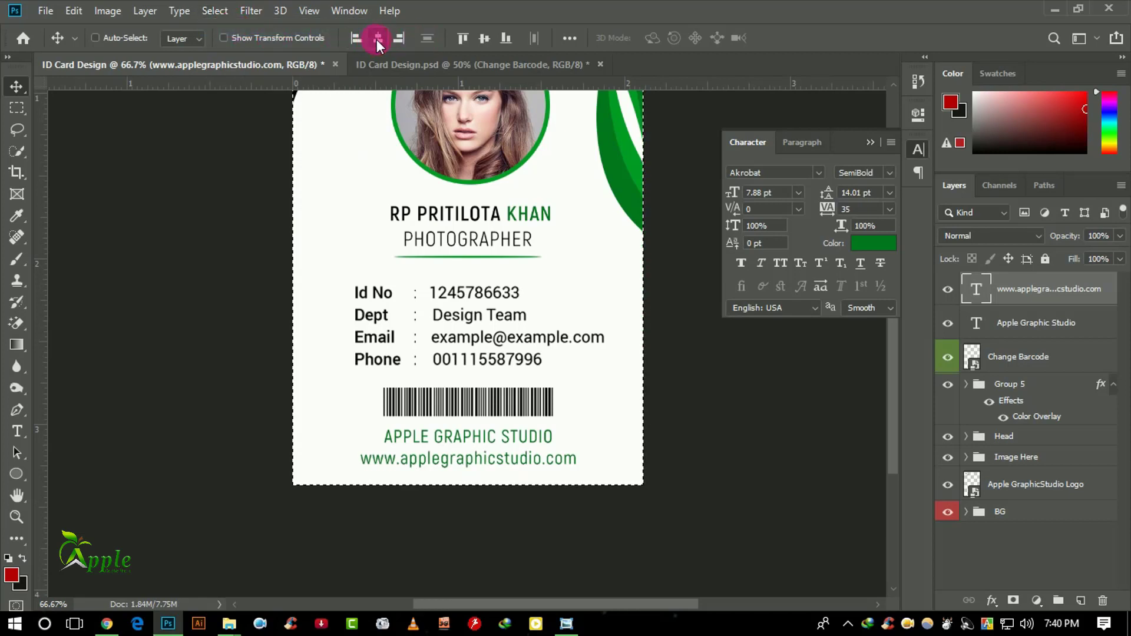
pyautogui.click(211, 13)
pyautogui.click(221, 41)
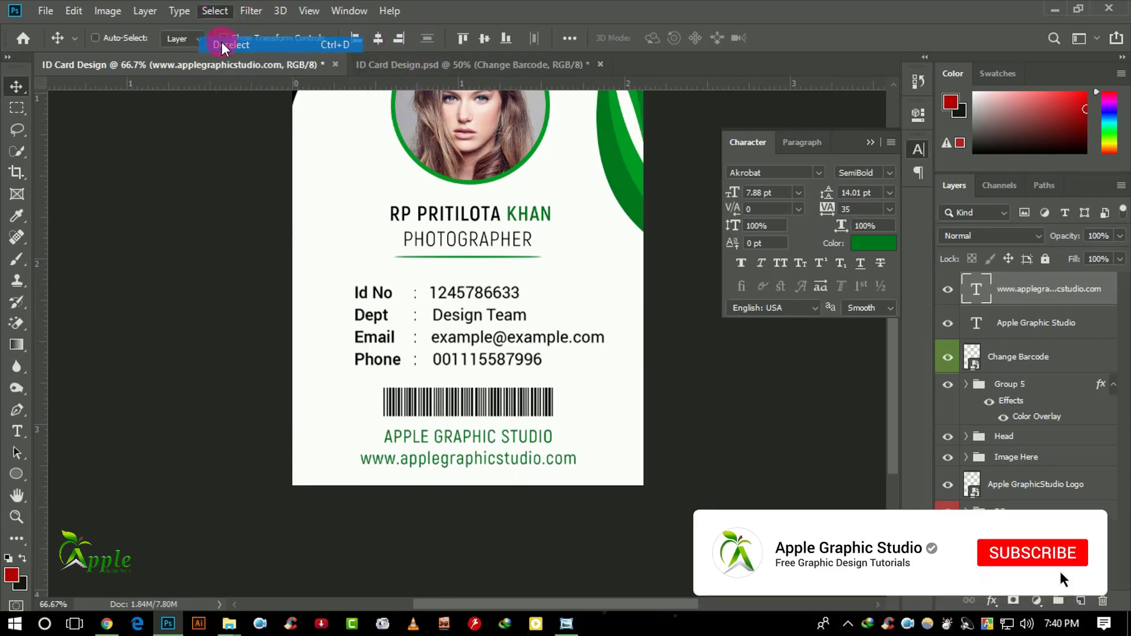
# Set the web address text to near-black #222322 at 7 pt.
pyautogui.click(875, 243)
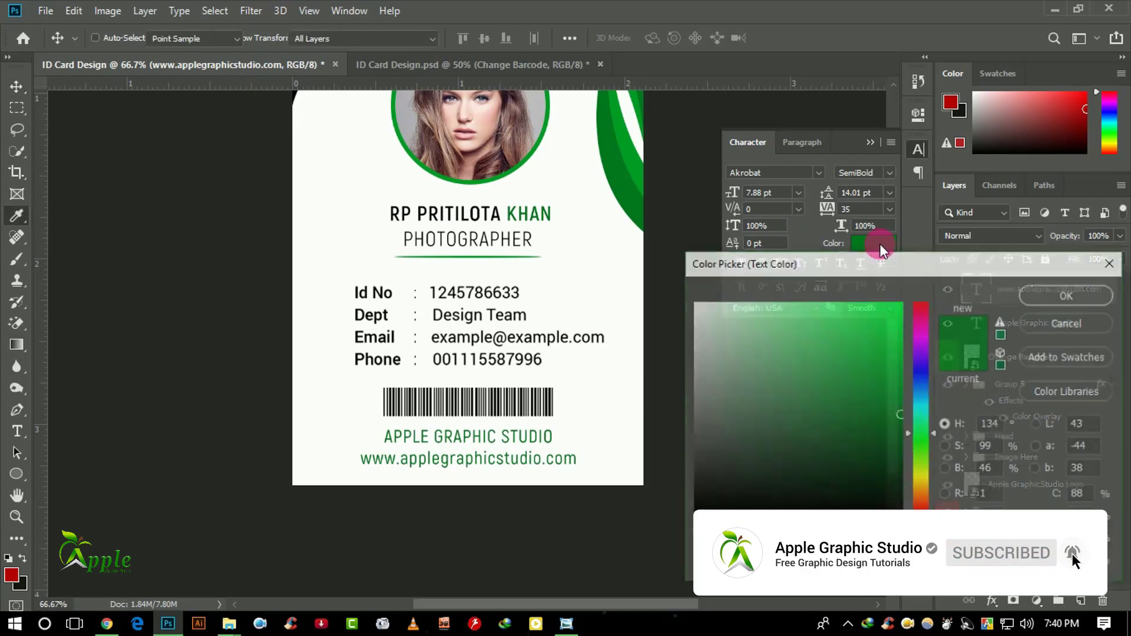
pyautogui.click(698, 482)
pyautogui.click(1061, 290)
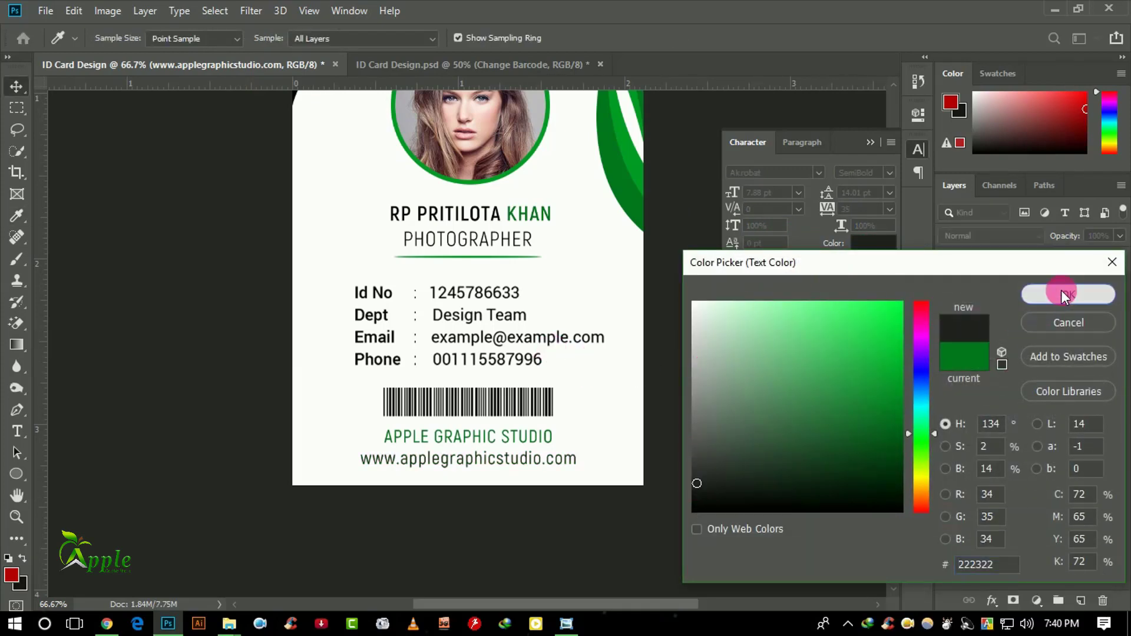
pyautogui.click(761, 196)
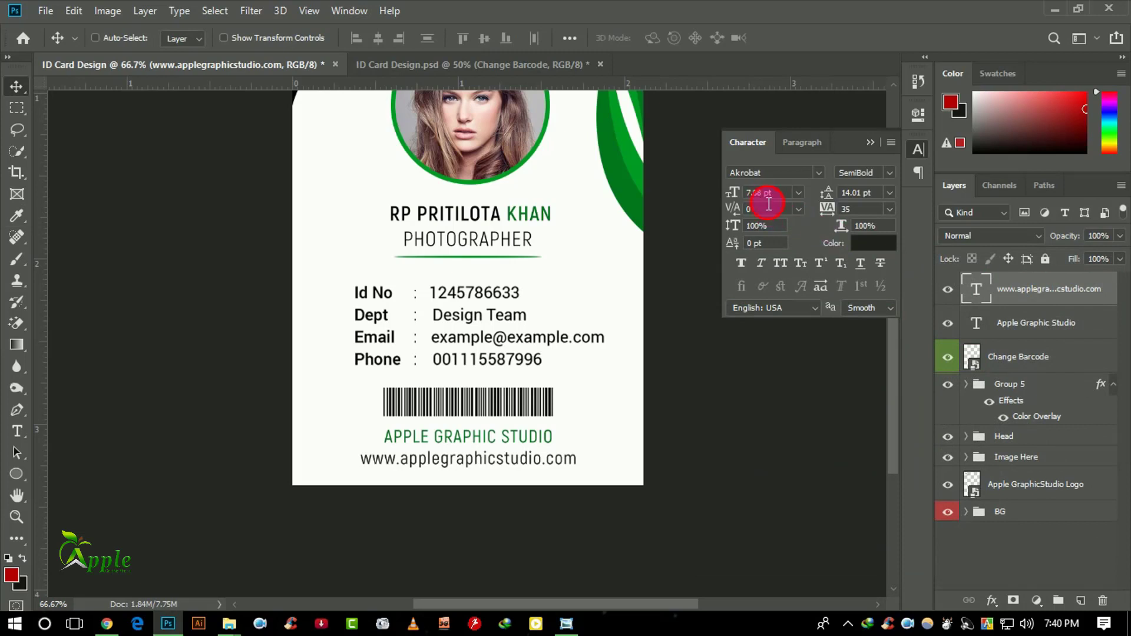
pyautogui.write('7')
pyautogui.click(579, 198)
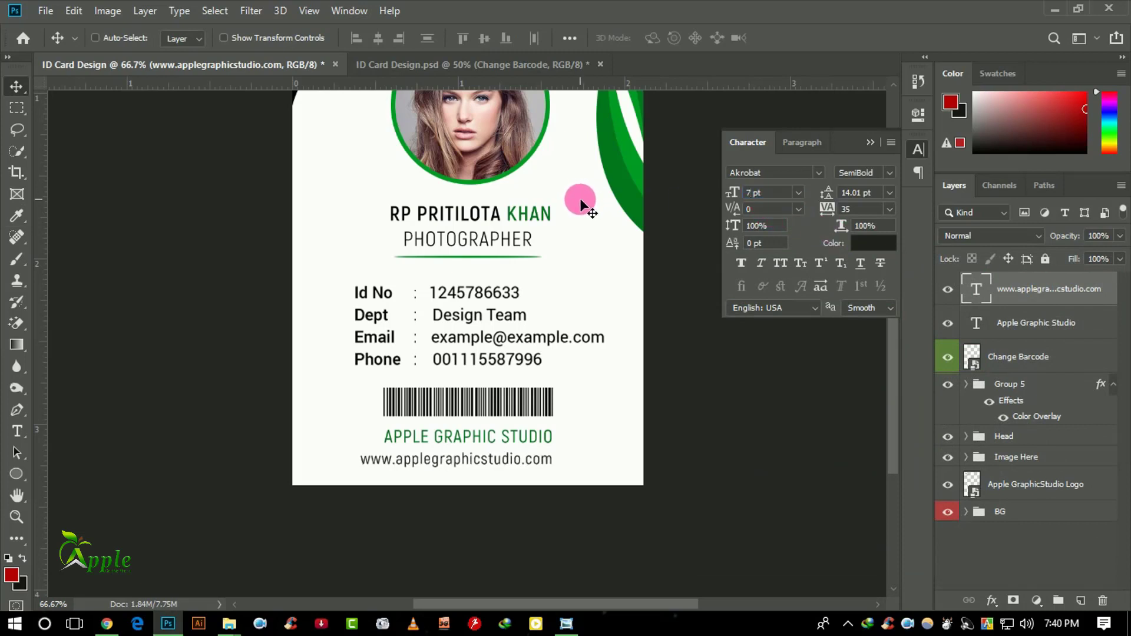
# Re-centre the smaller line horizontally, deselect, nudge it, and collapse the Character panel.
pyautogui.hotkey('ctrl', 'a')
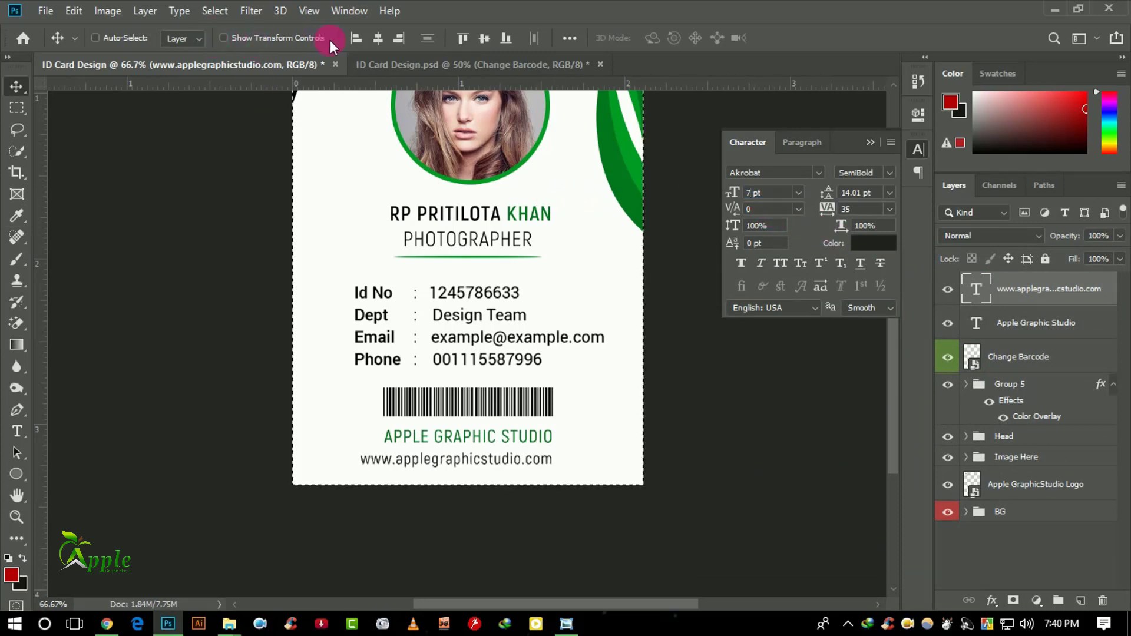
pyautogui.click(379, 38)
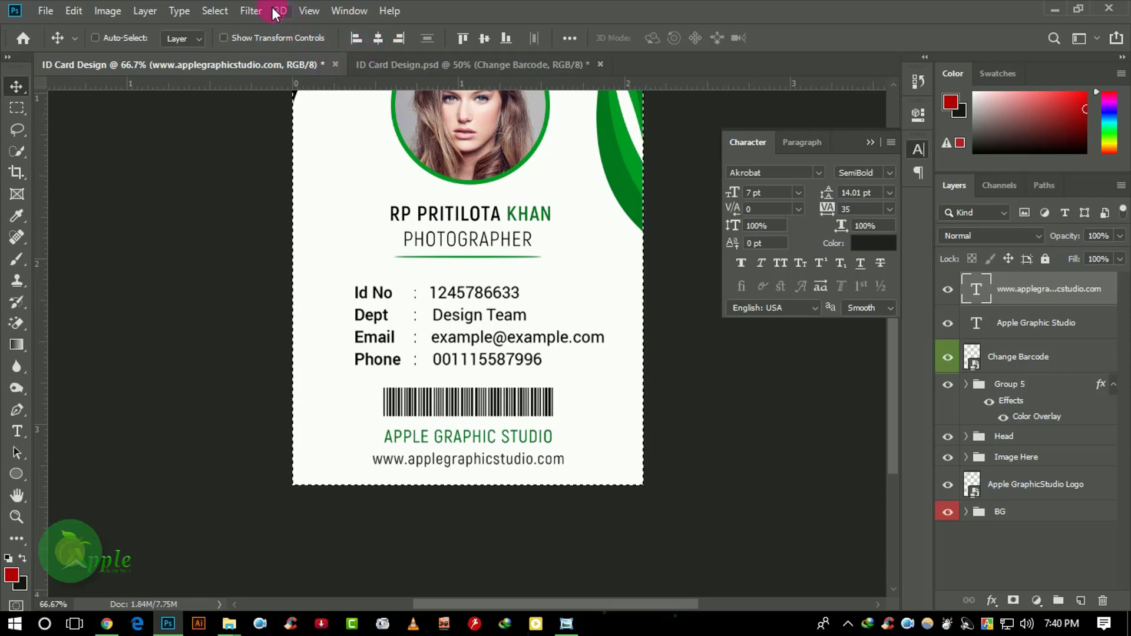
pyautogui.click(213, 15)
pyautogui.click(222, 41)
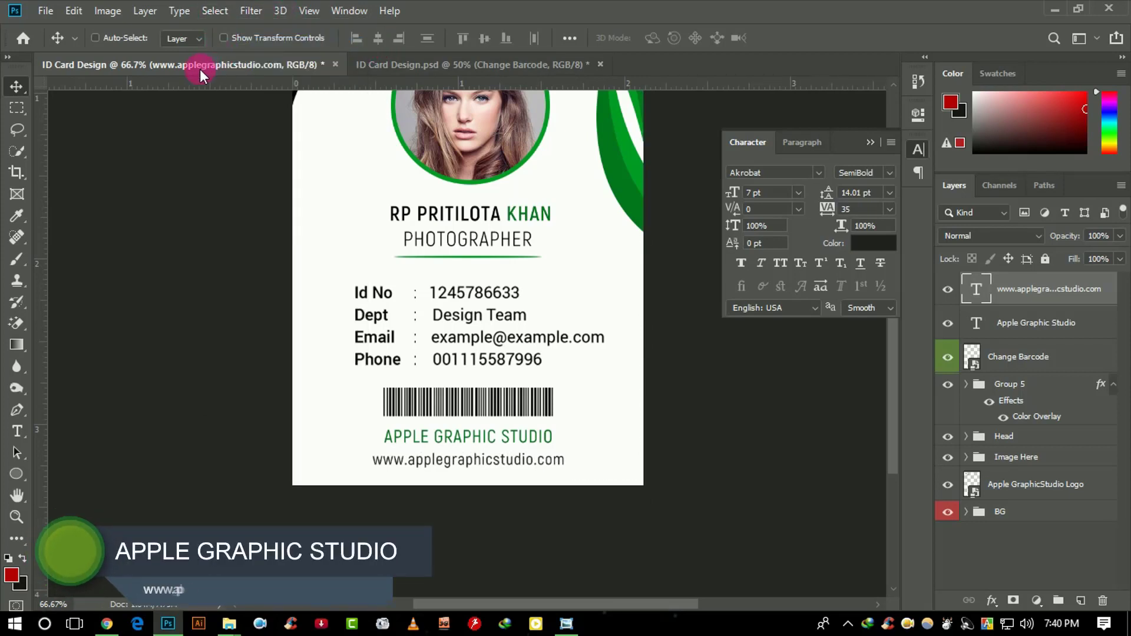
pyautogui.press('Down')
pyautogui.press('Down')
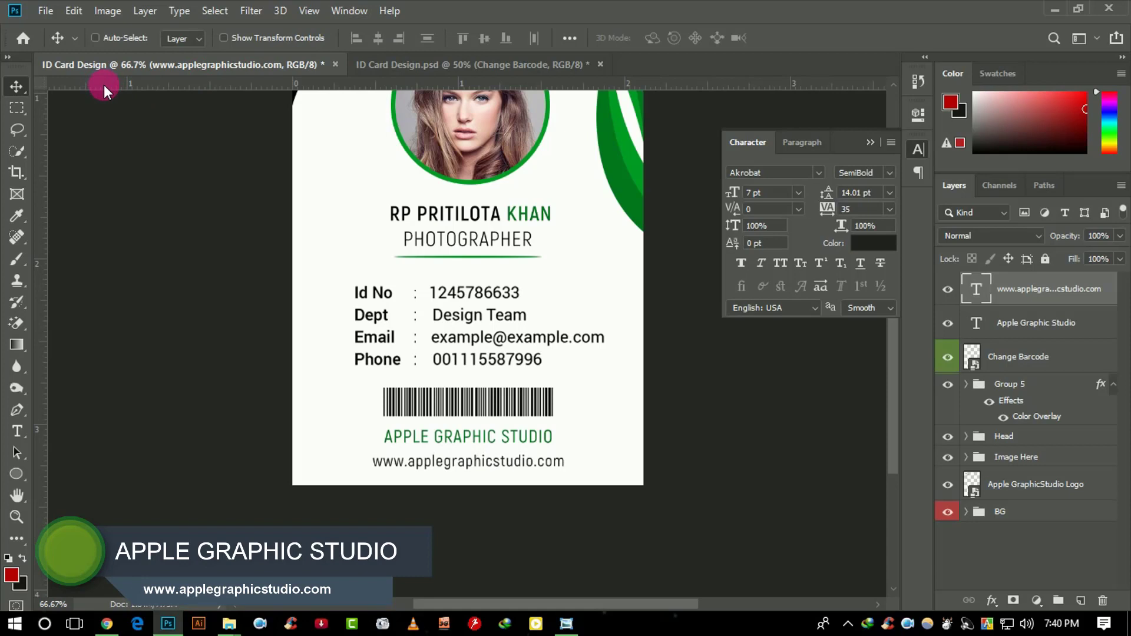
pyautogui.press('Up')
pyautogui.press('Up')
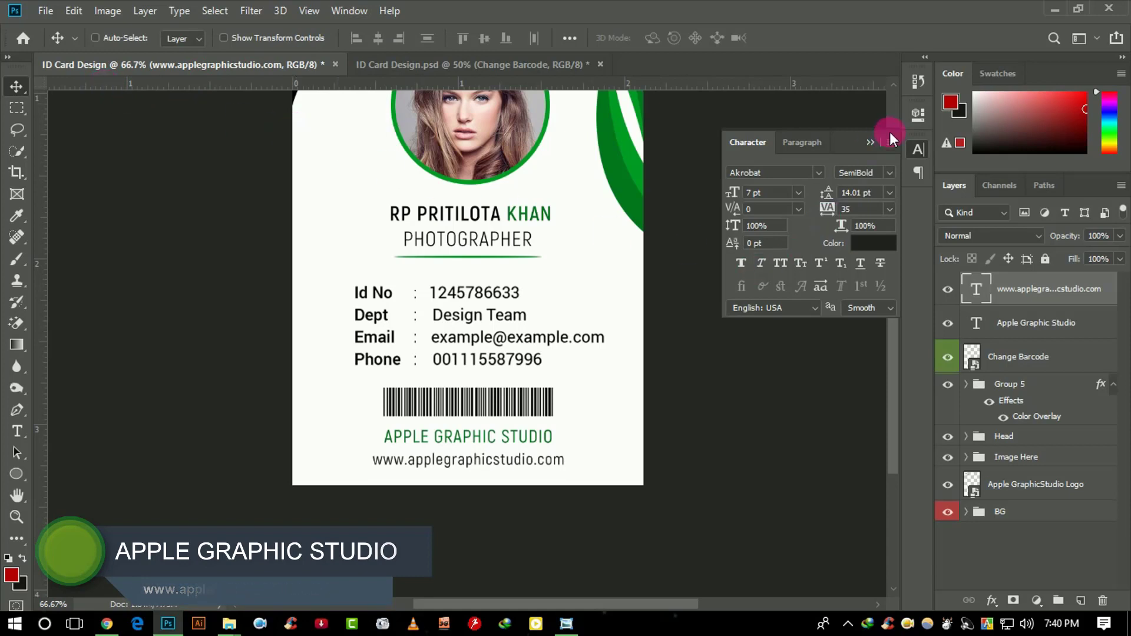
pyautogui.click(871, 142)
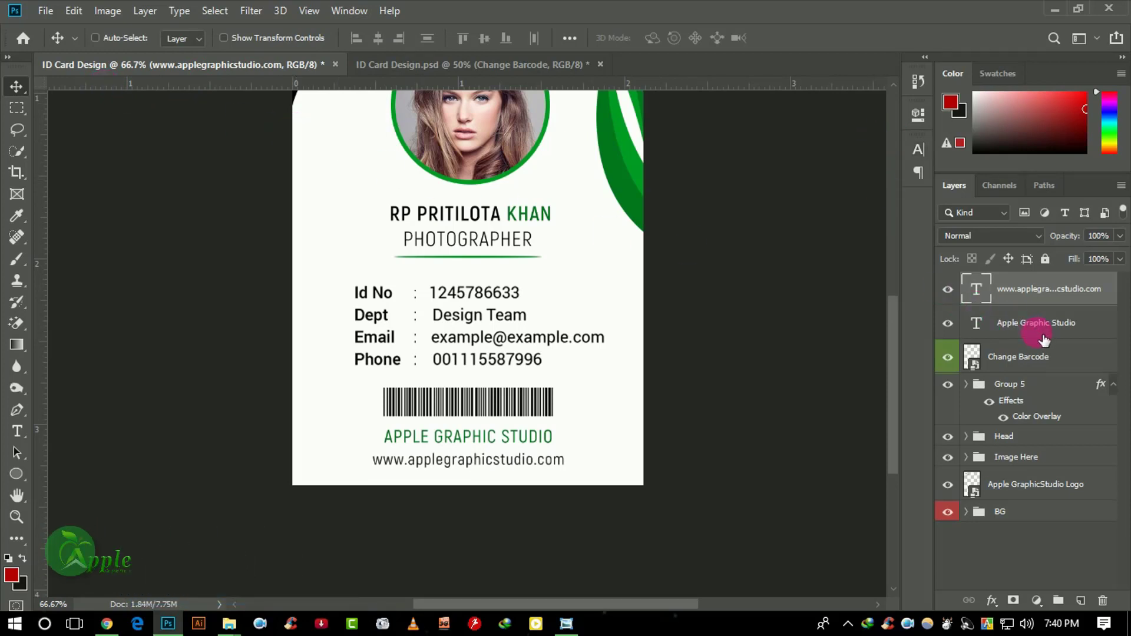
# Group the three footer layers into a group named Footer.
pyautogui.keyDown('ctrl'); pyautogui.click(1022, 335); pyautogui.keyUp('ctrl')
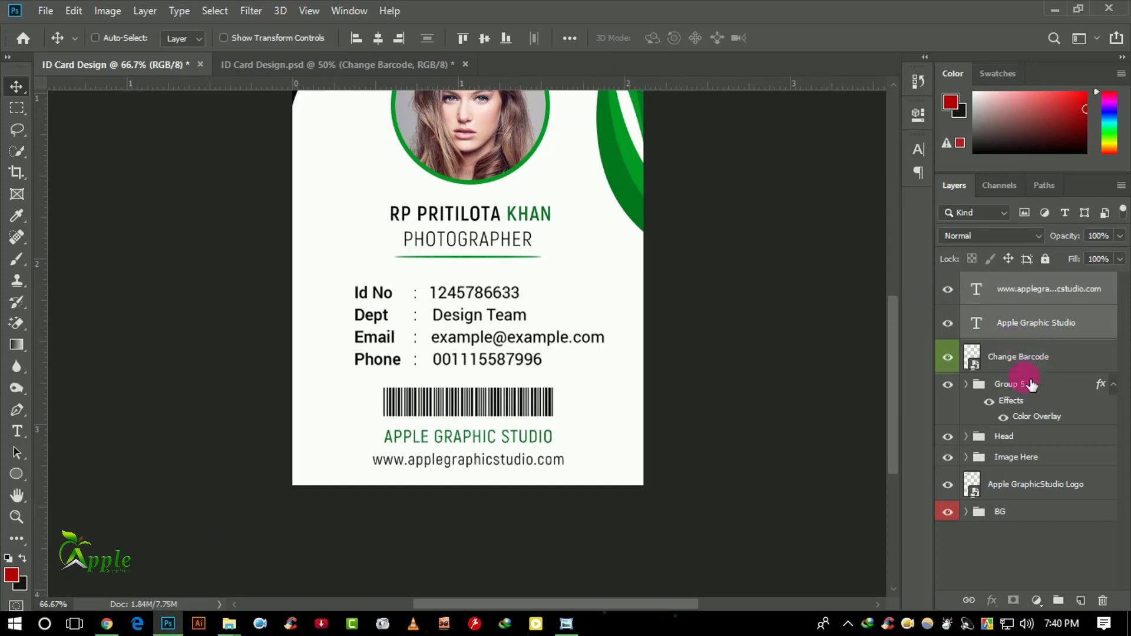
pyautogui.click(955, 361)
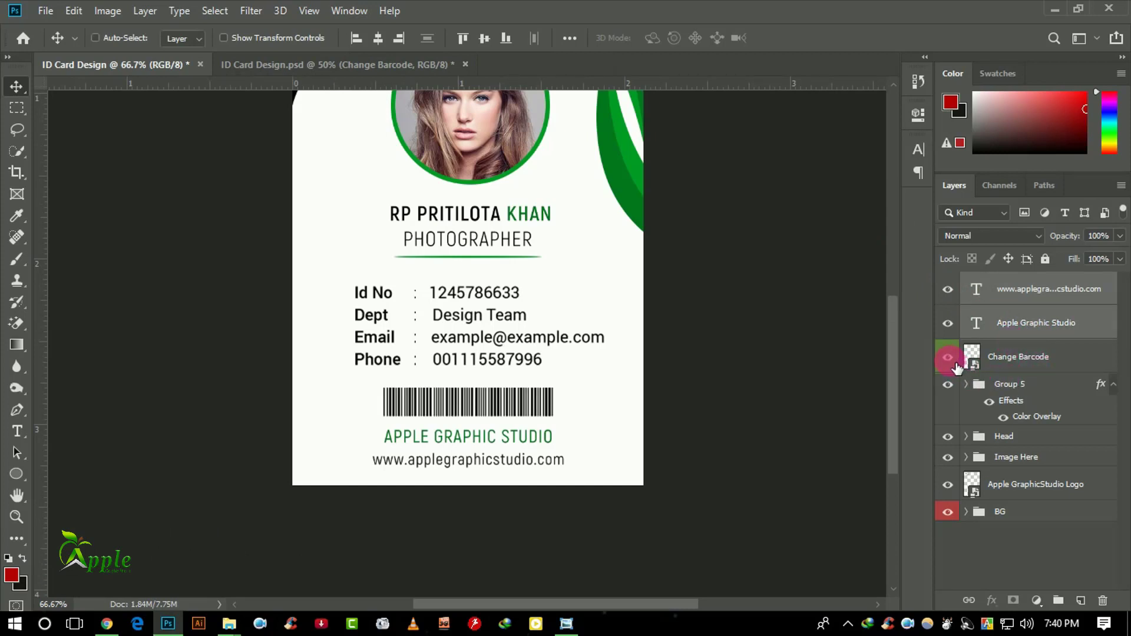
pyautogui.click(957, 366)
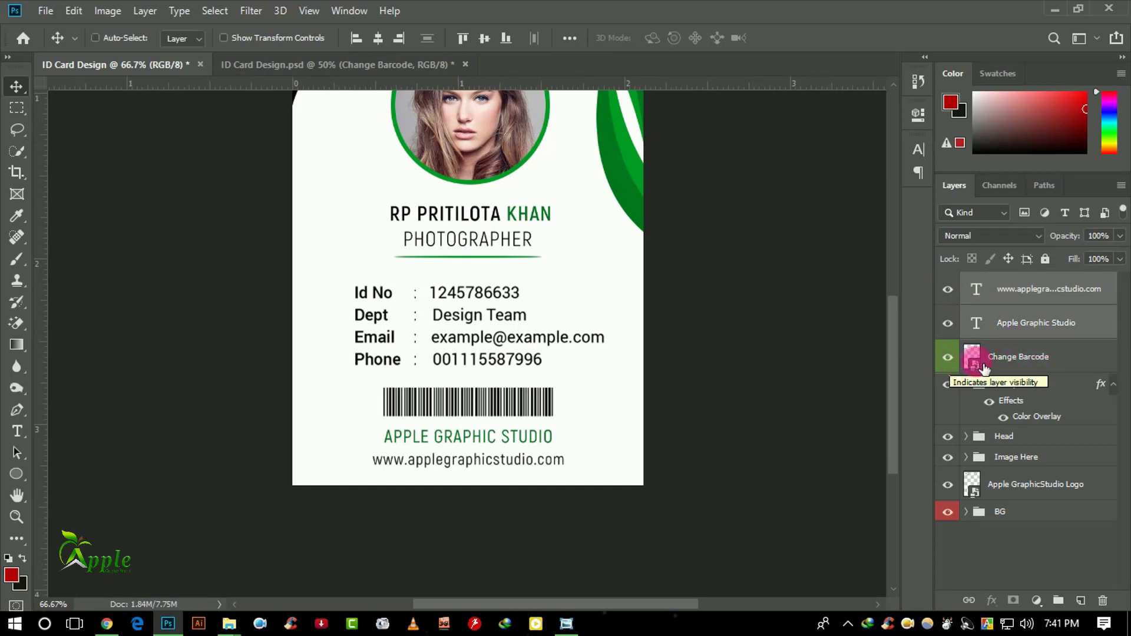
pyautogui.click(1058, 601)
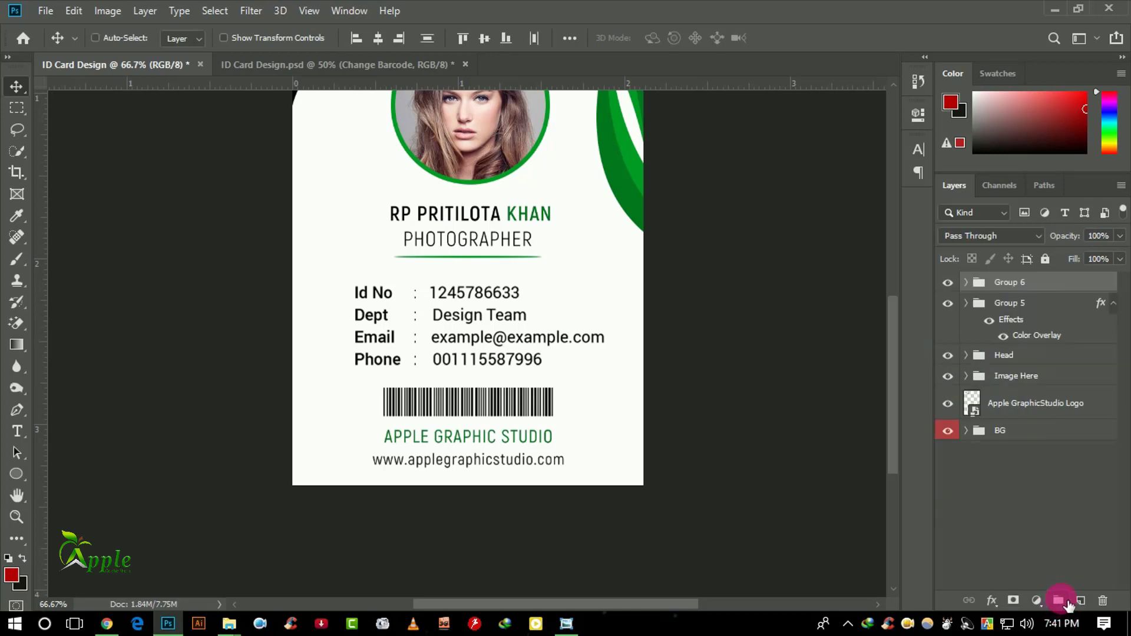
pyautogui.doubleClick(1027, 288)
pyautogui.write('Footer')
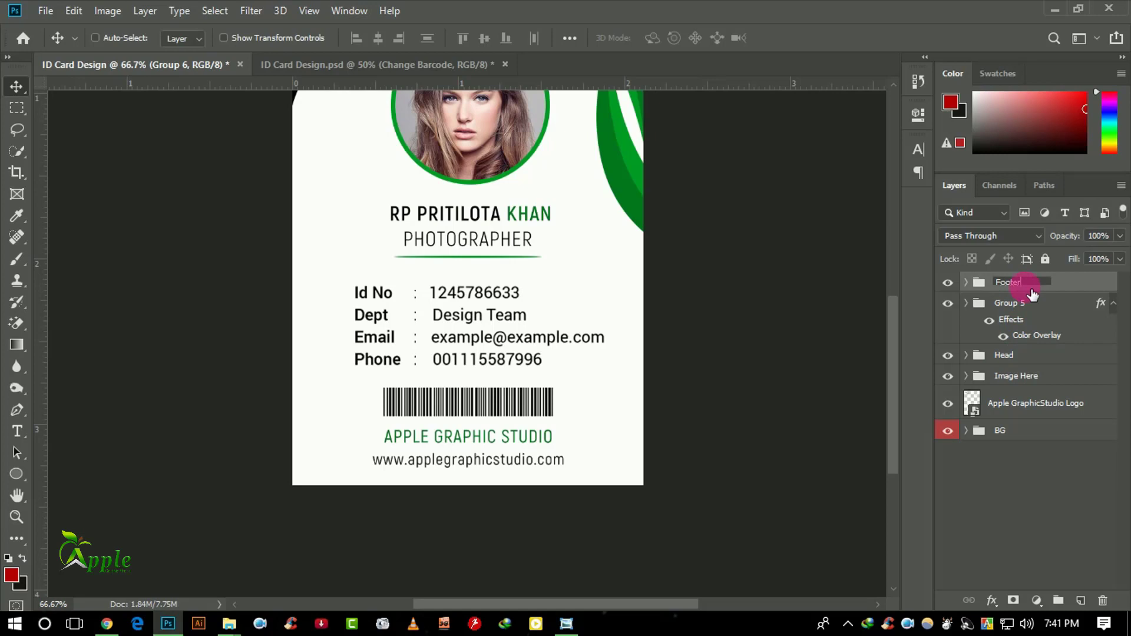
pyautogui.press('Return')
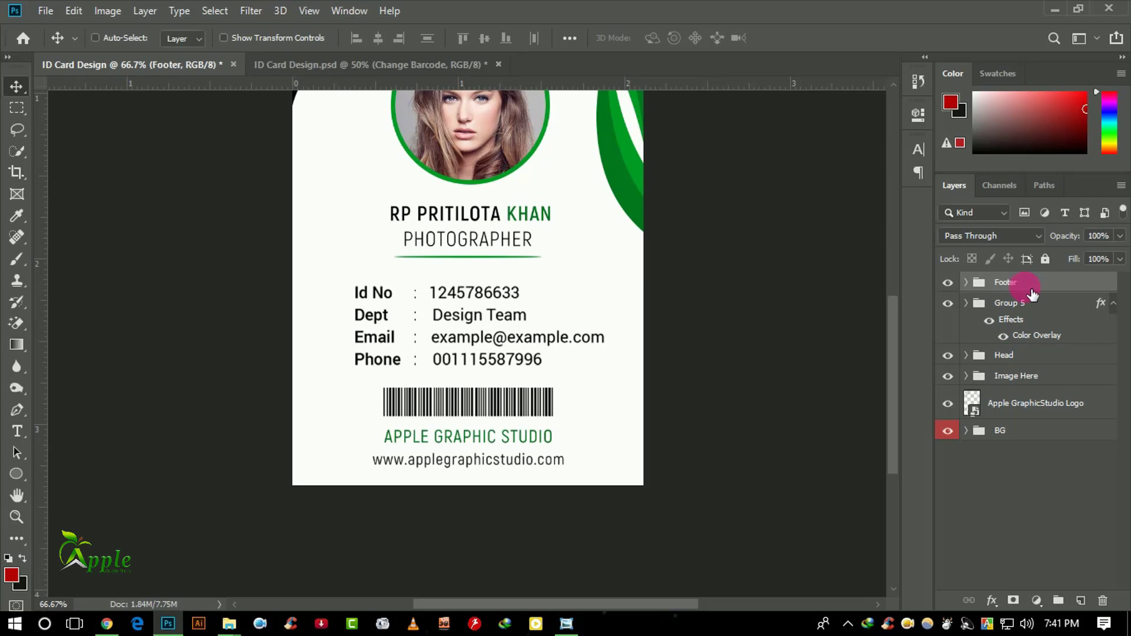
pyautogui.click(1116, 307)
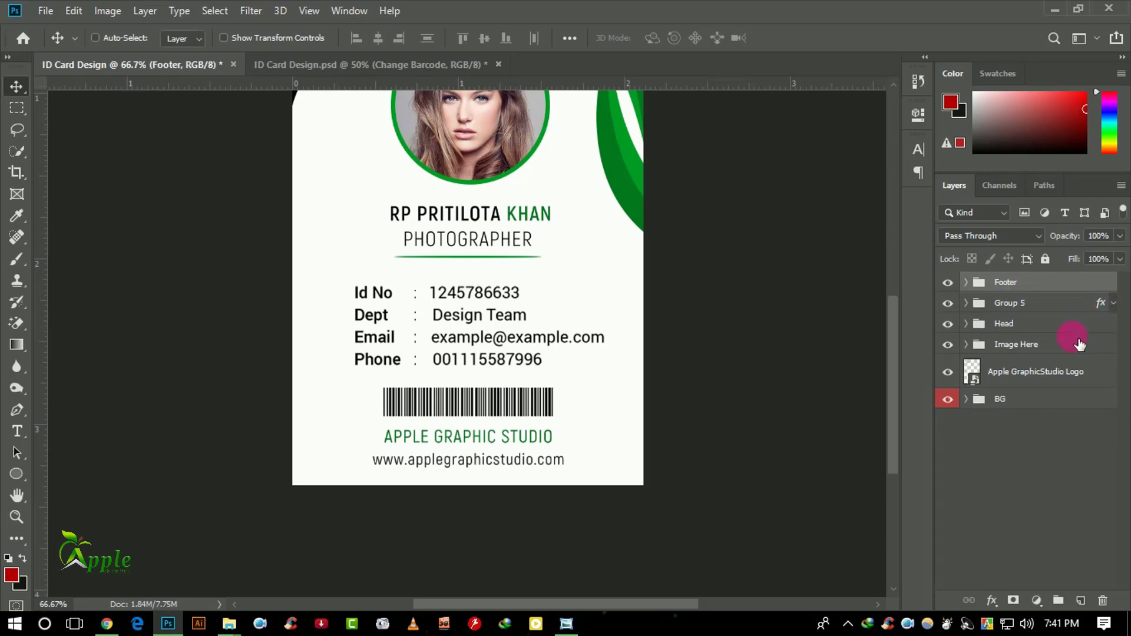
# Rename Group 5, holding the details text, to Info.
pyautogui.click(1028, 369)
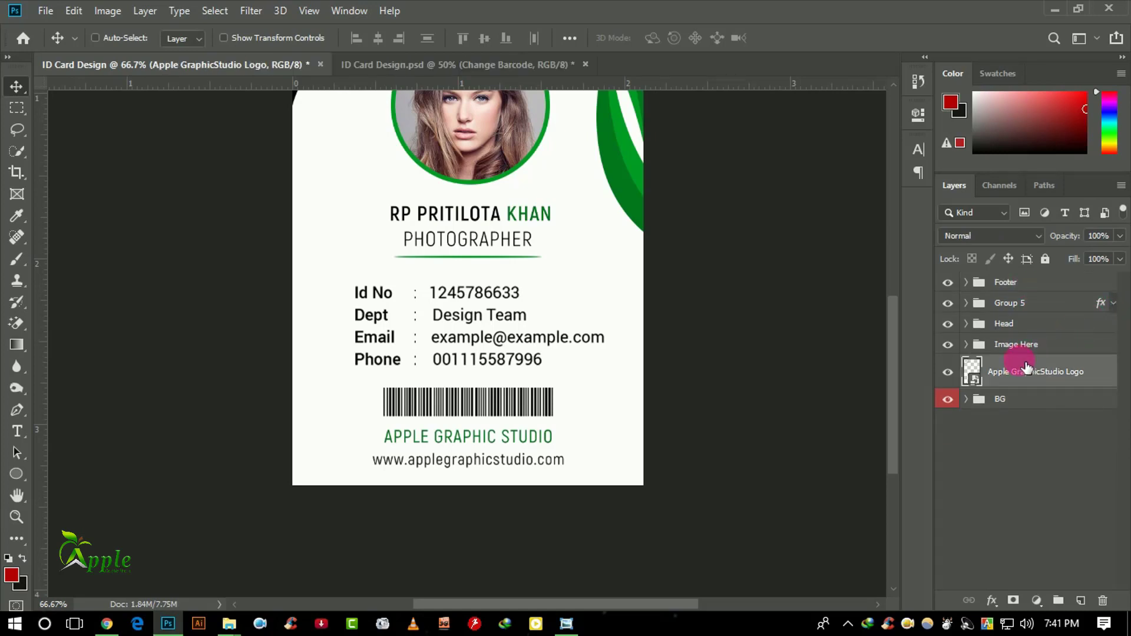
pyautogui.click(1038, 288)
pyautogui.click(1021, 308)
pyautogui.click(947, 302)
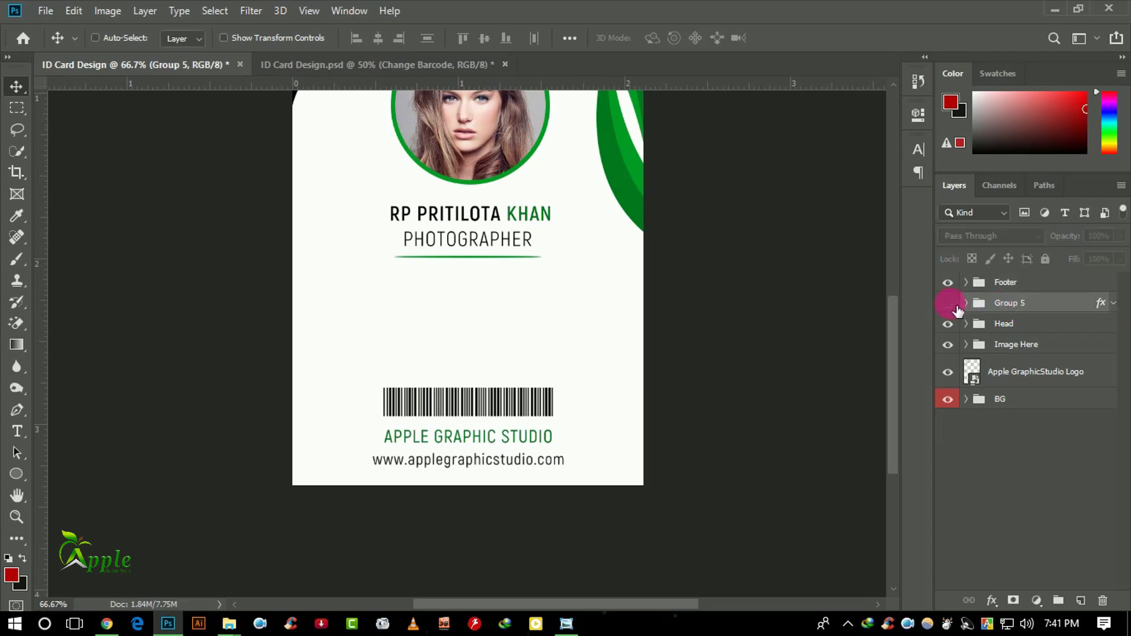
pyautogui.doubleClick(1020, 303)
pyautogui.write('Info')
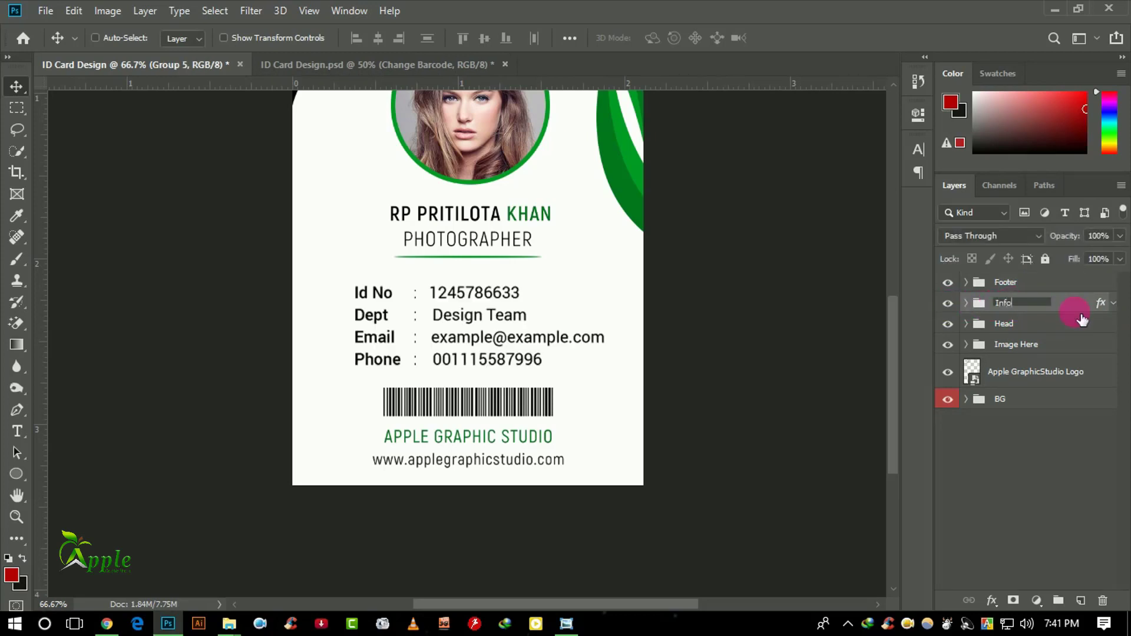
pyautogui.press('Return')
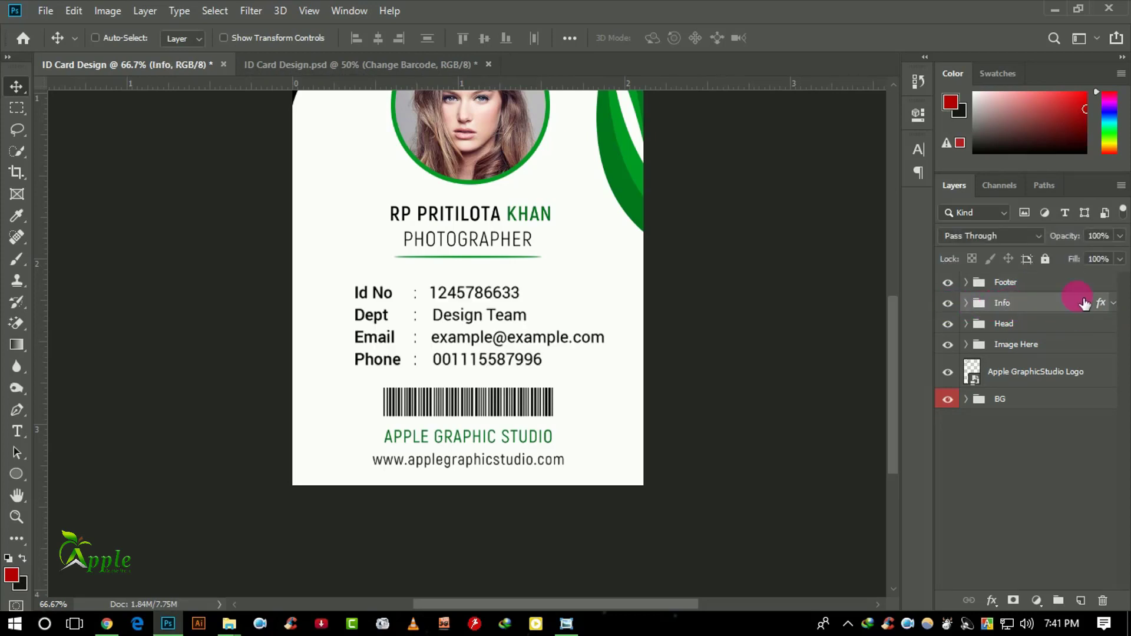
# Colour-label the groups: Image Here orange, Head yellow, Info green, Footer blue.
pyautogui.click(1054, 351)
pyautogui.rightClick(1055, 351)
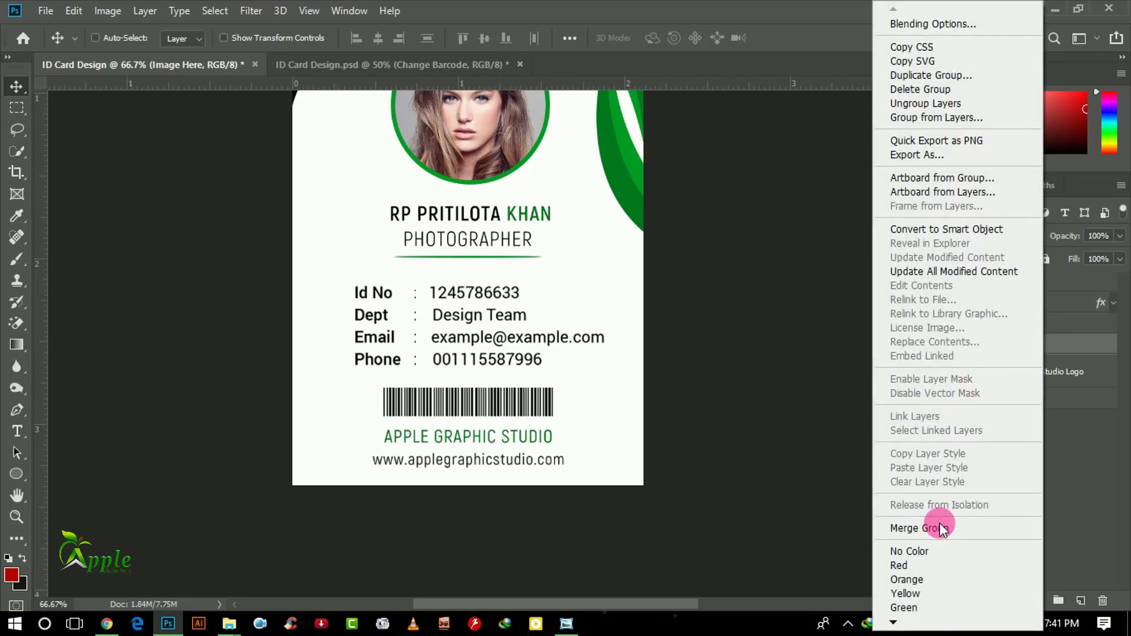
pyautogui.click(926, 592)
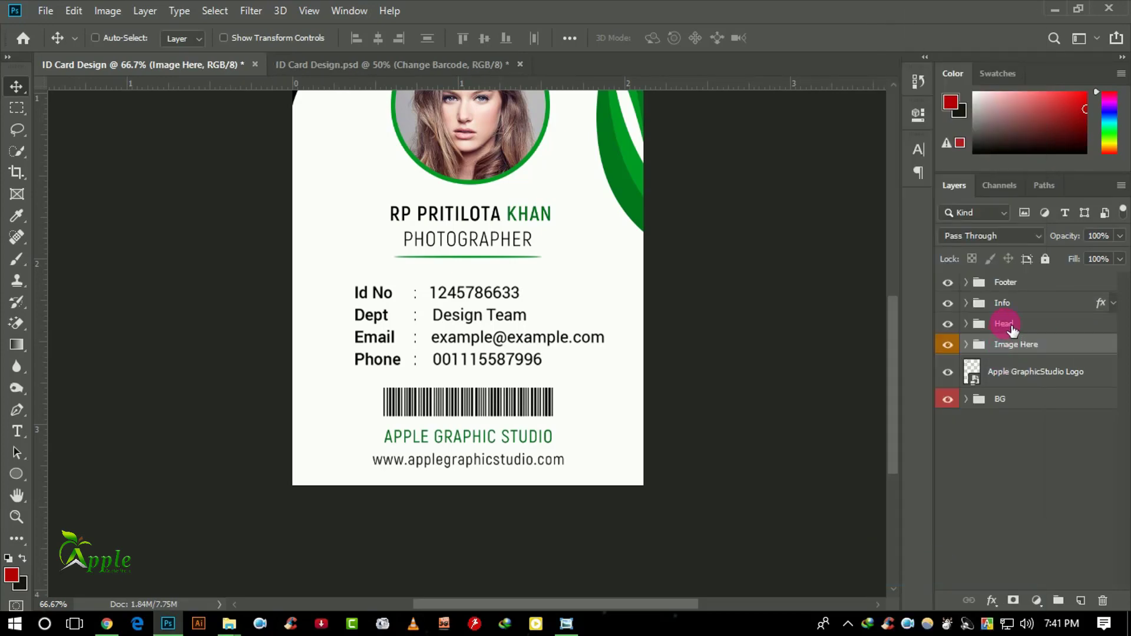
pyautogui.click(1009, 323)
pyautogui.rightClick(1009, 323)
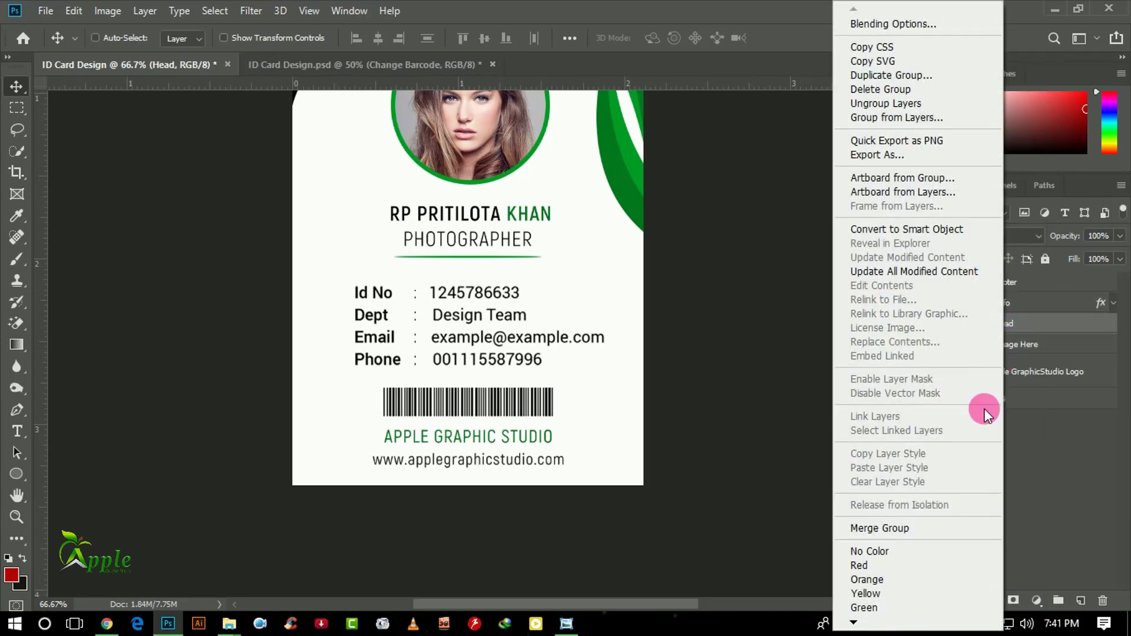
pyautogui.click(890, 592)
pyautogui.click(1001, 302)
pyautogui.rightClick(1004, 304)
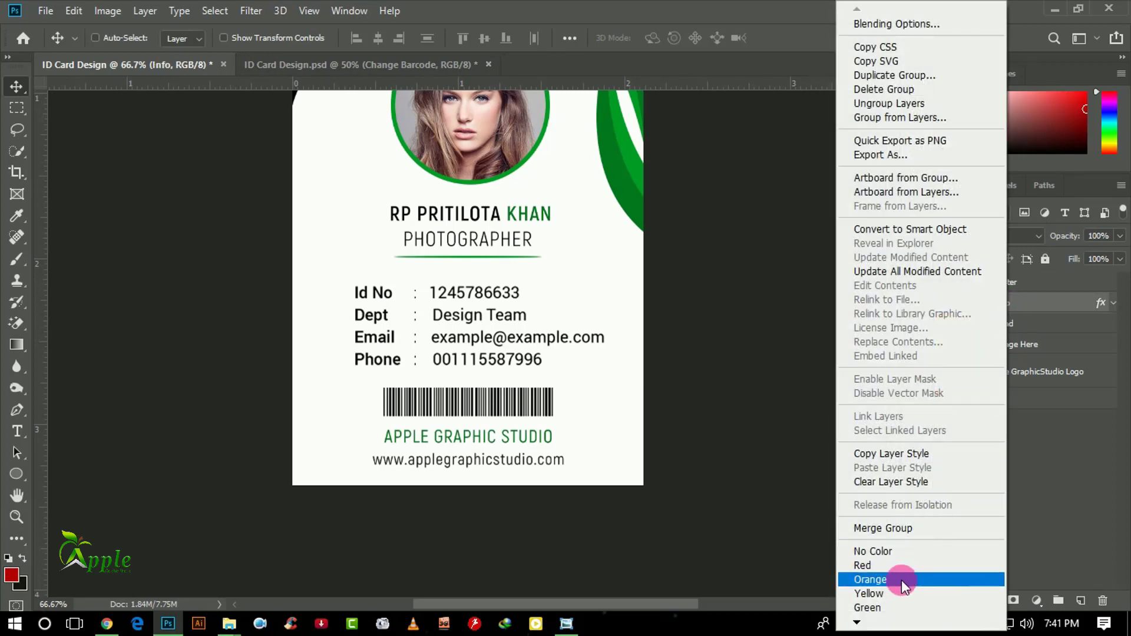
pyautogui.click(883, 603)
pyautogui.click(1013, 285)
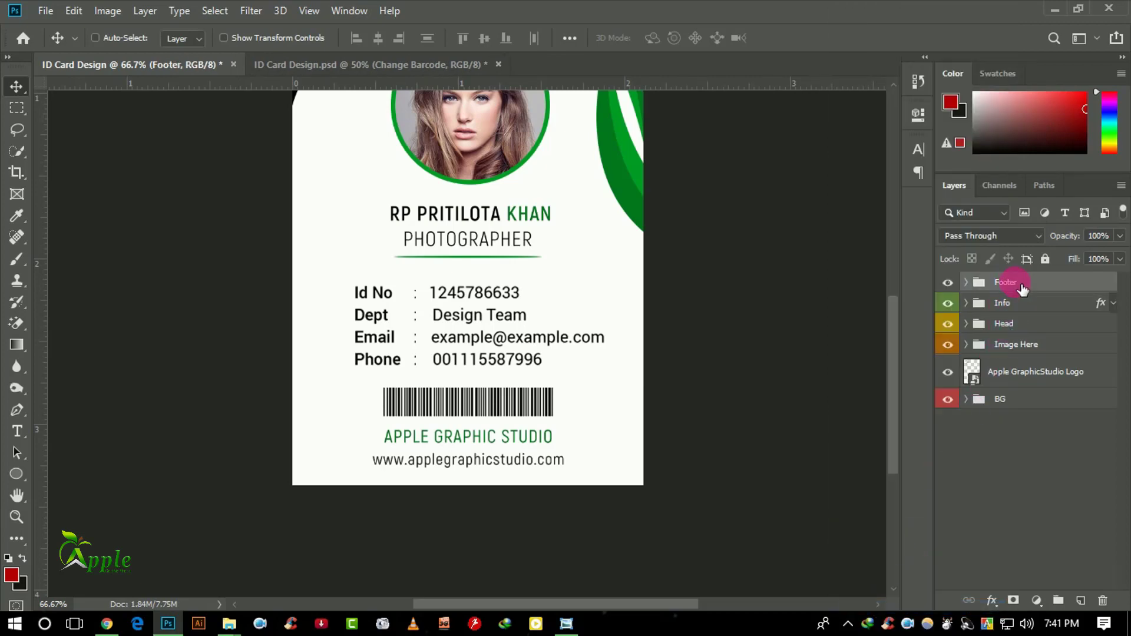
pyautogui.rightClick(1014, 285)
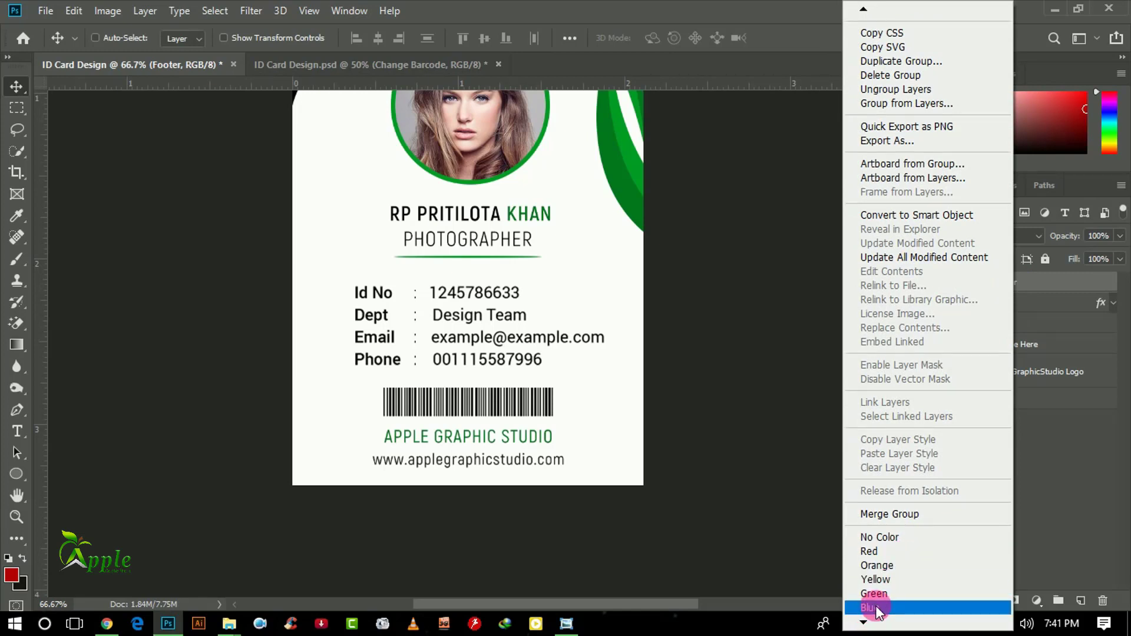
pyautogui.click(883, 607)
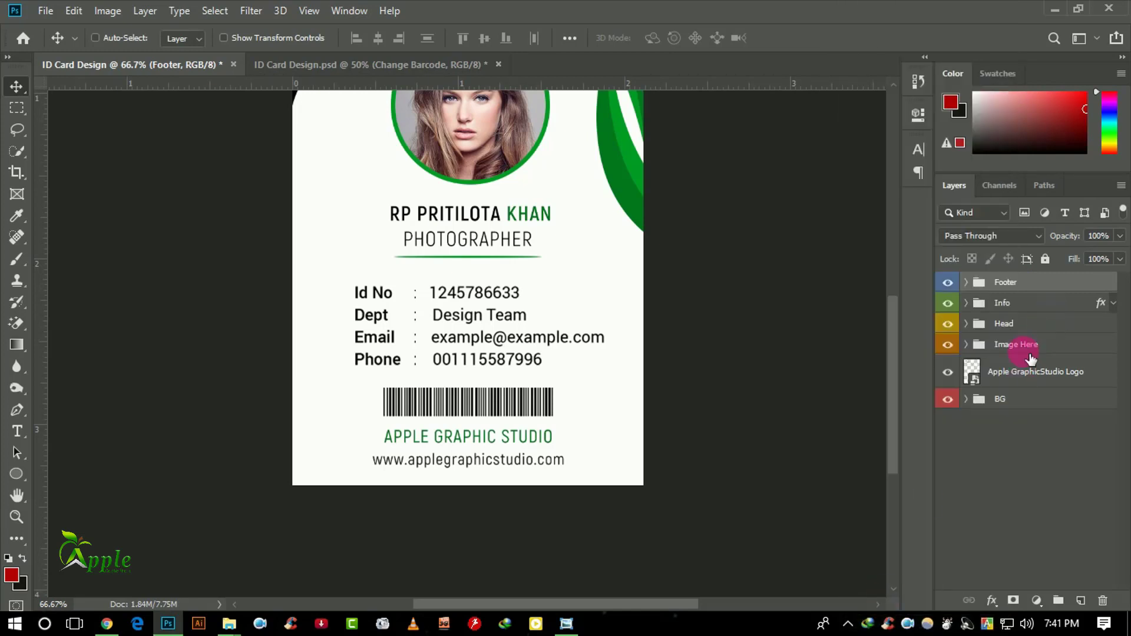
# Move the Apple GraphicStudio Logo layer into the Image Here group and collapse it.
pyautogui.click(1043, 371)
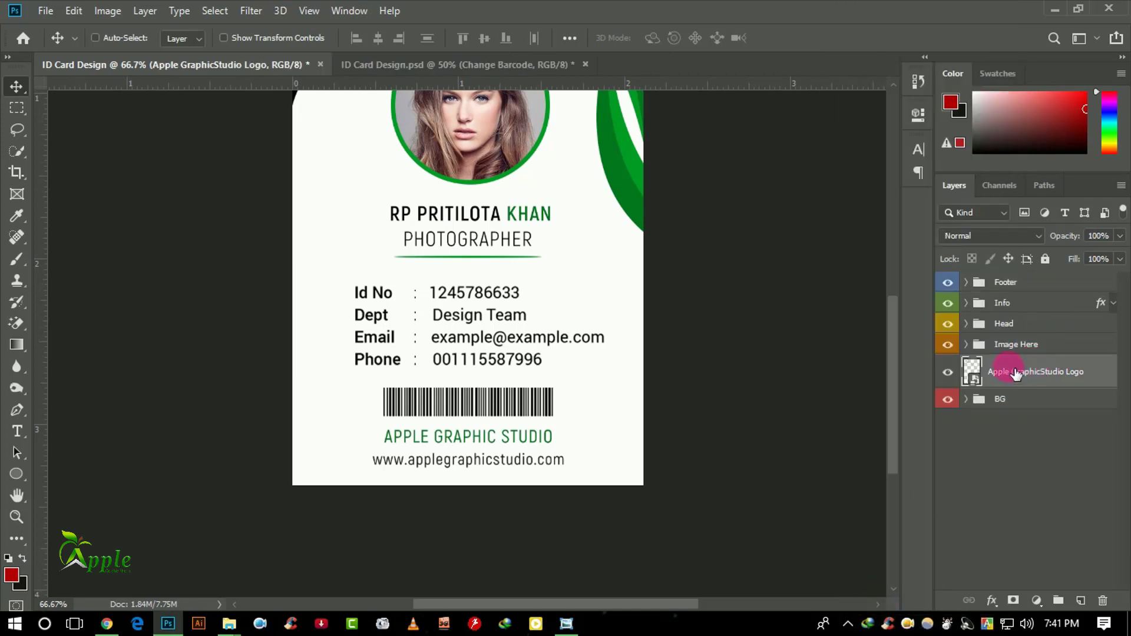
pyautogui.click(969, 345)
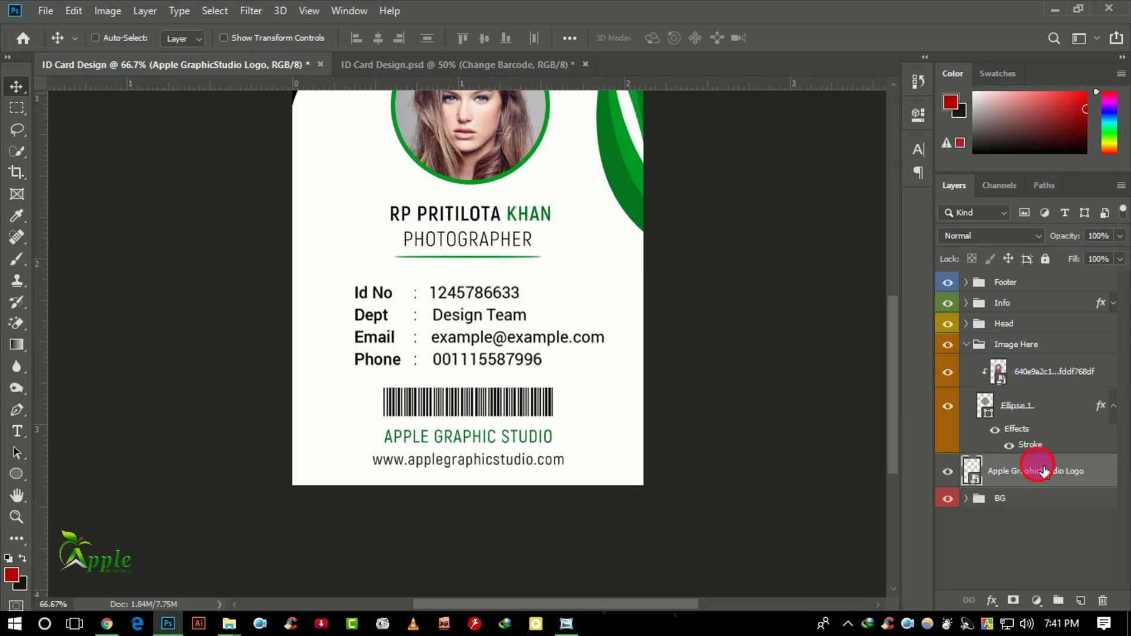
pyautogui.moveTo(1042, 469); pyautogui.dragTo(1039, 370)
pyautogui.click(967, 344)
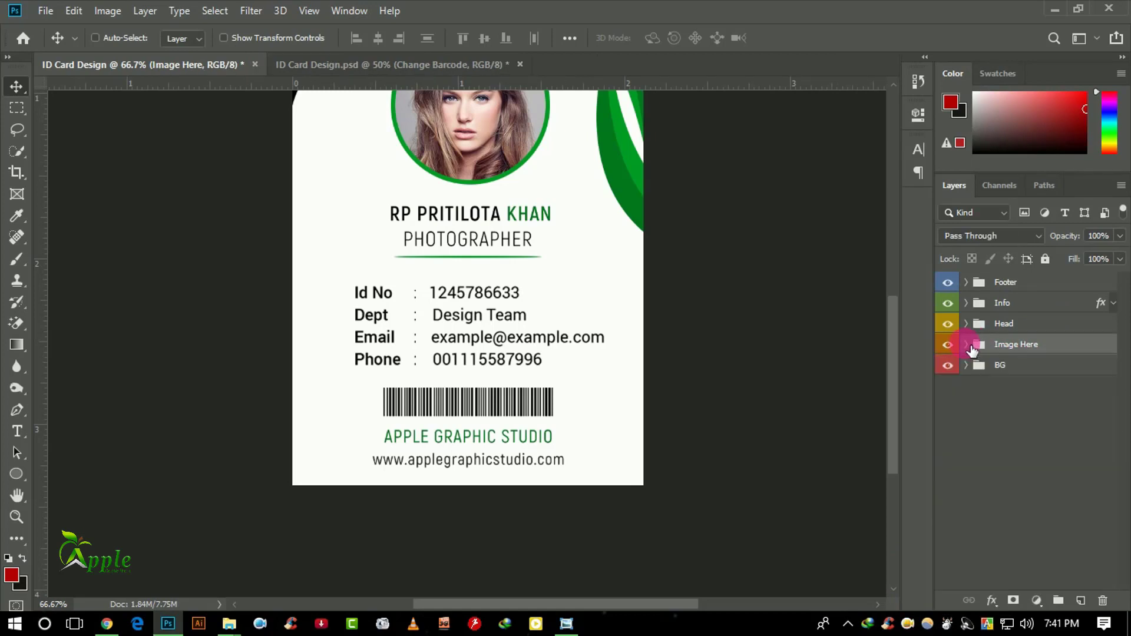
# Close the extra card tab and open ID Card Mockup by Apple Graphic Studio v1.0.psd.
pyautogui.hotkey('ctrl', '-')
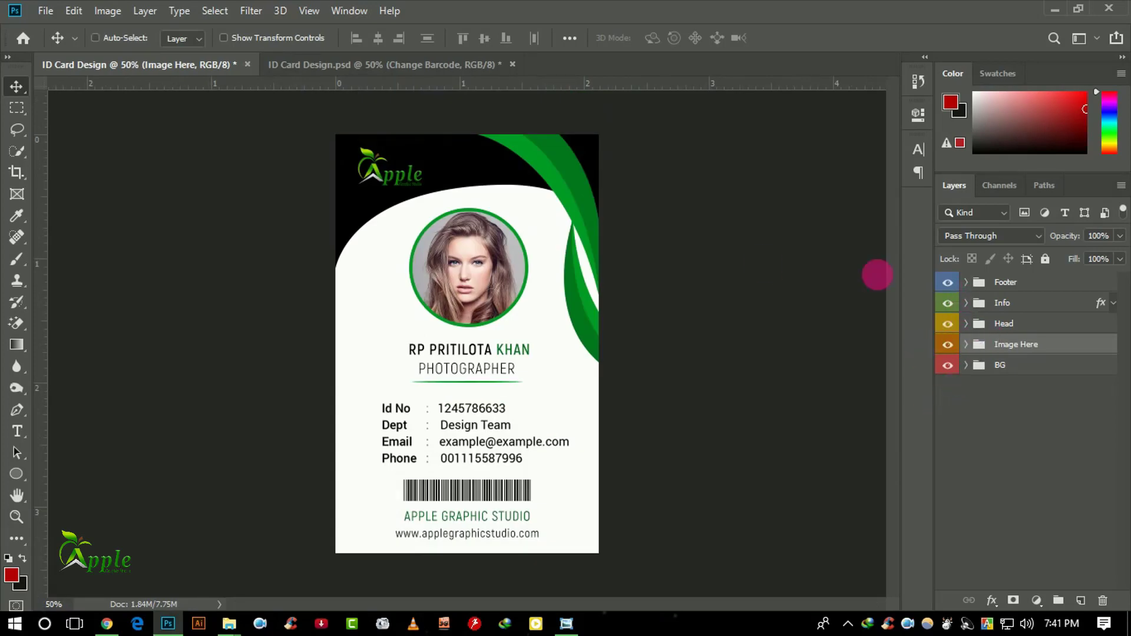
pyautogui.keyDown('ctrl'); pyautogui.click(695, 436); pyautogui.keyUp('ctrl')
pyautogui.click(229, 623)
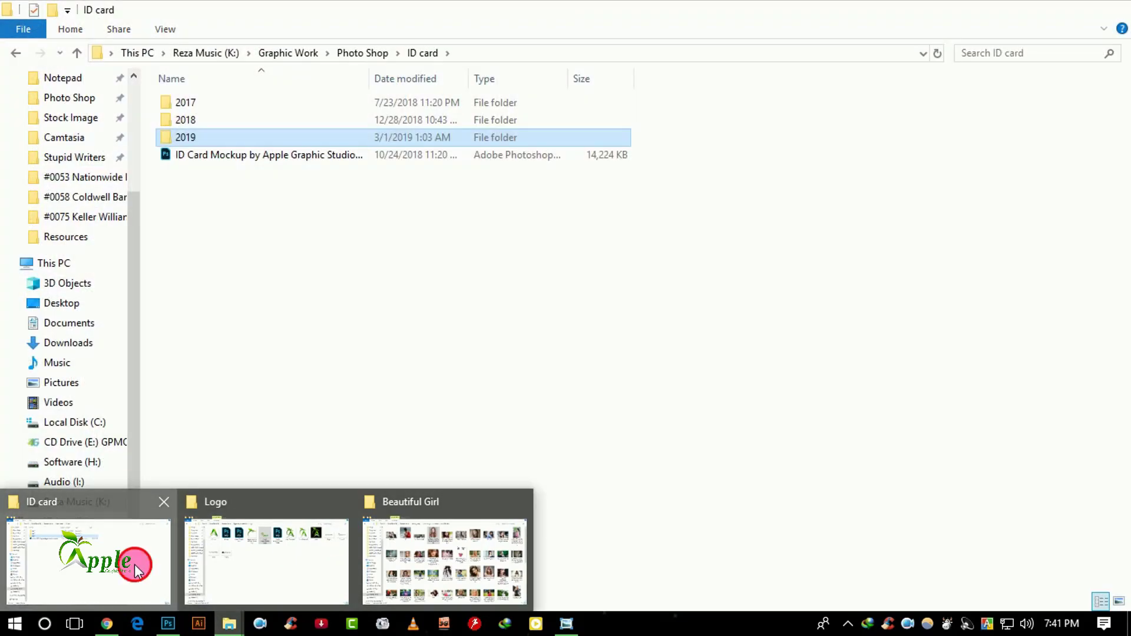
pyautogui.click(134, 560)
pyautogui.doubleClick(204, 152)
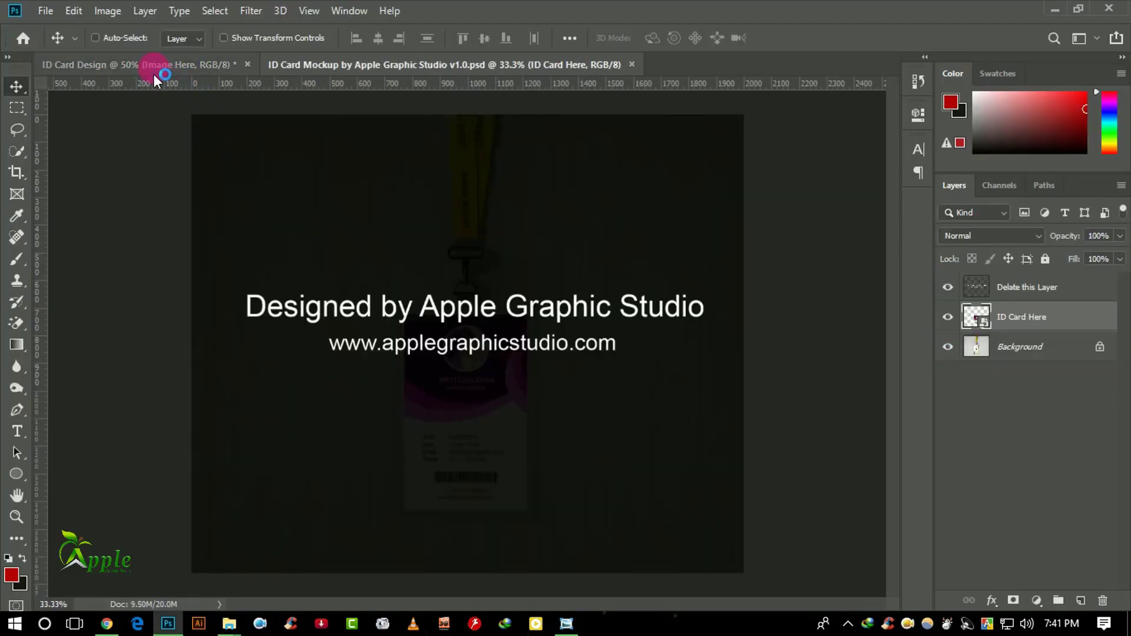
pyautogui.click(154, 66)
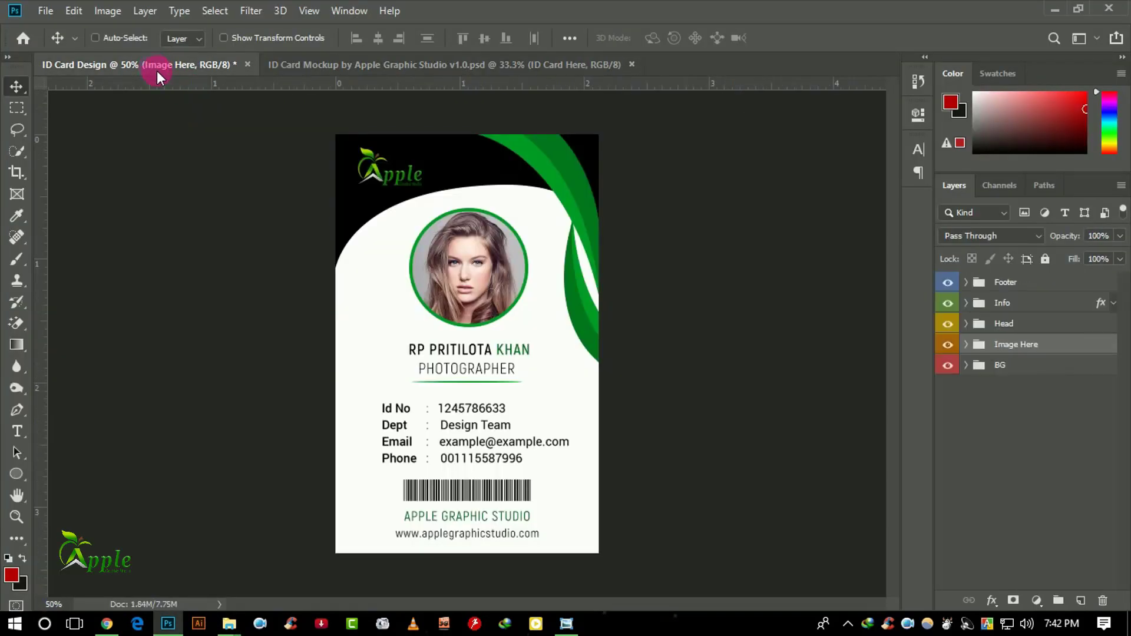
# Add Layer 1 on top, fill it via Apply Image with the merged card, and copy it.
pyautogui.hotkey('alt', '.')
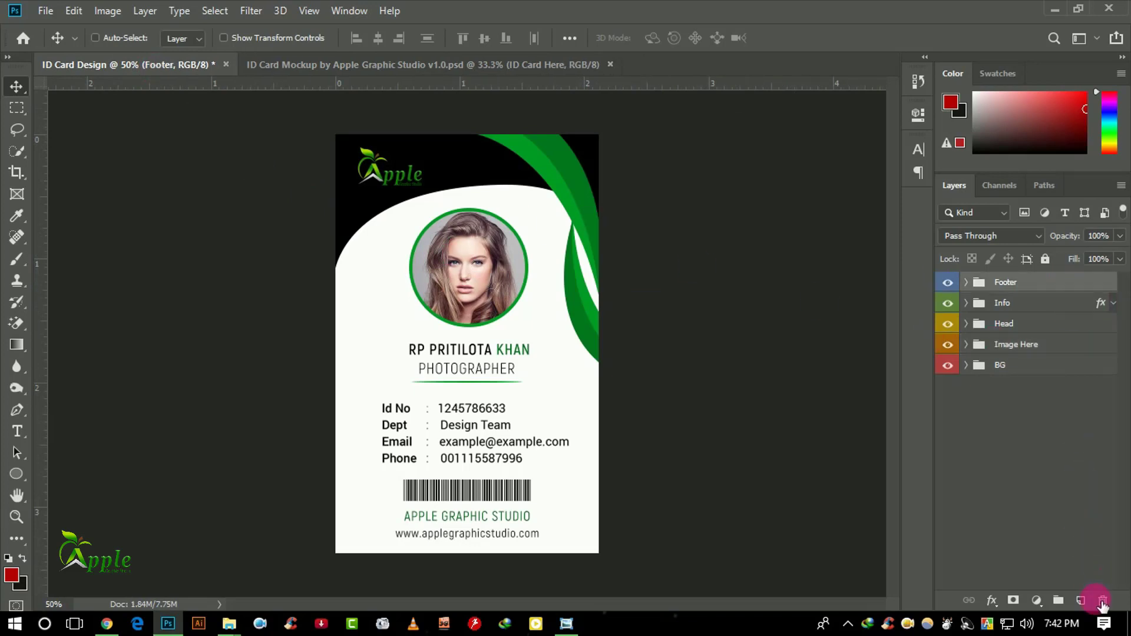
pyautogui.click(1093, 601)
pyautogui.click(107, 10)
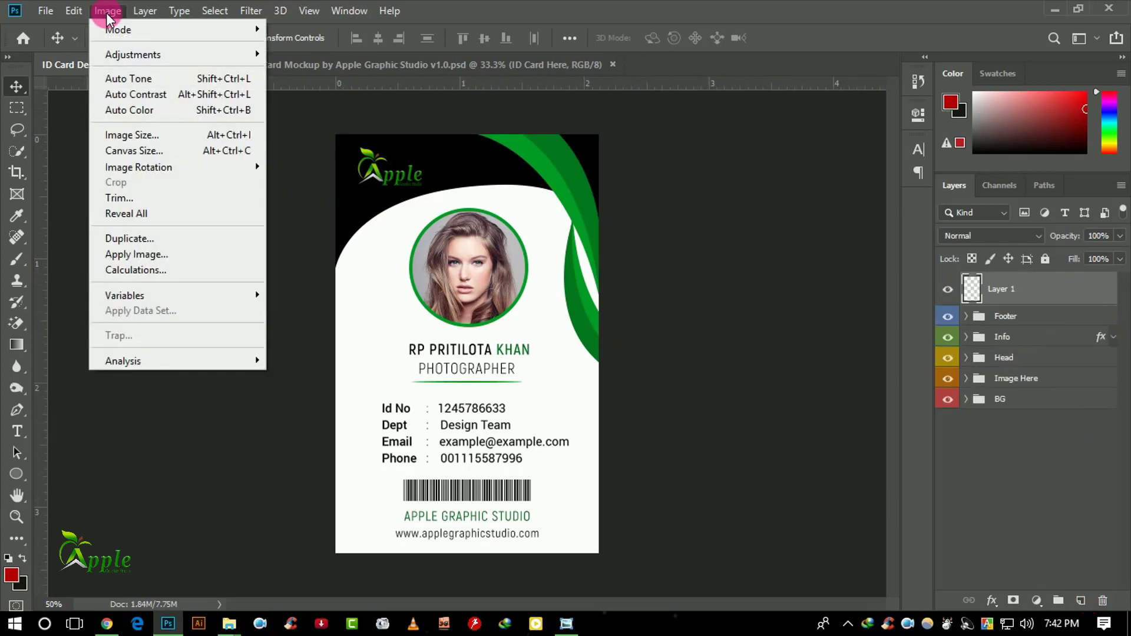
pyautogui.click(151, 252)
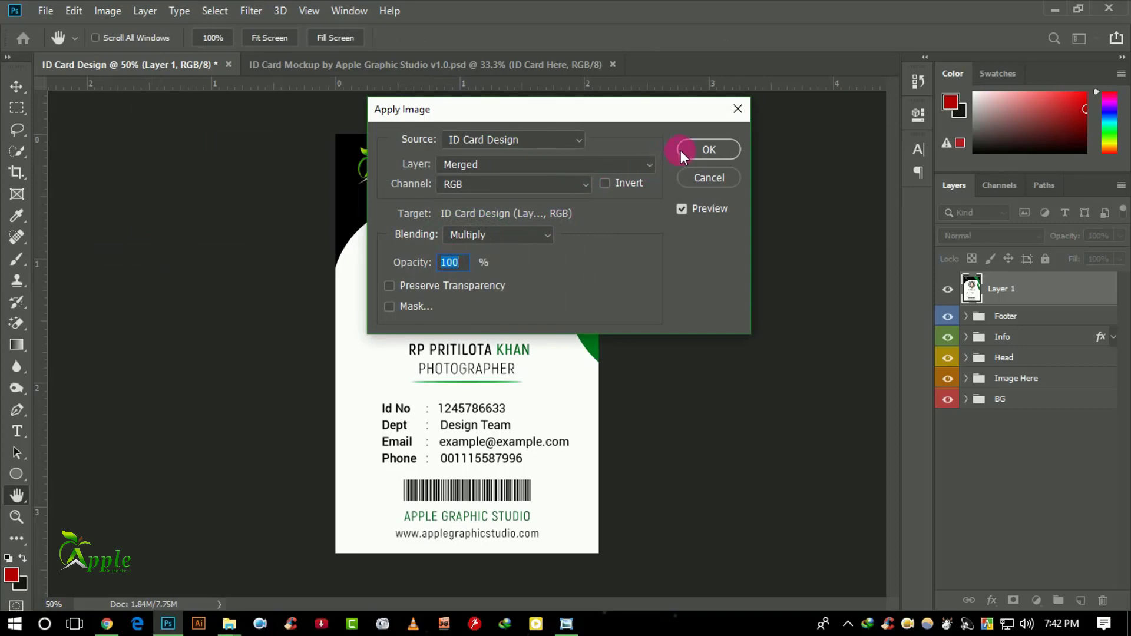
pyautogui.click(680, 150)
pyautogui.click(80, 16)
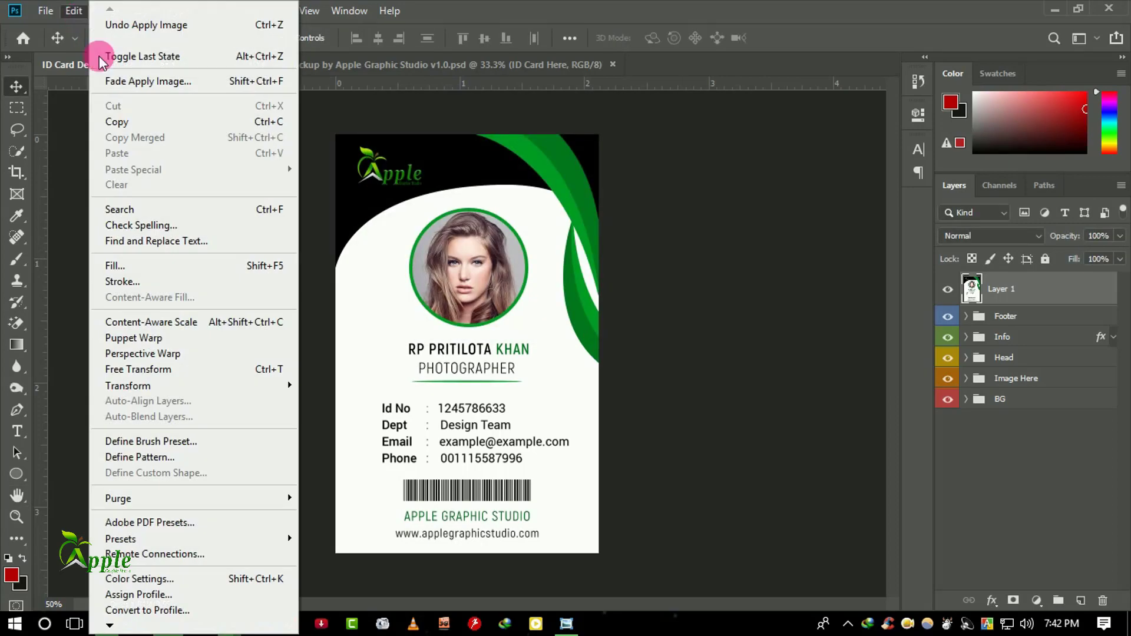
pyautogui.click(117, 121)
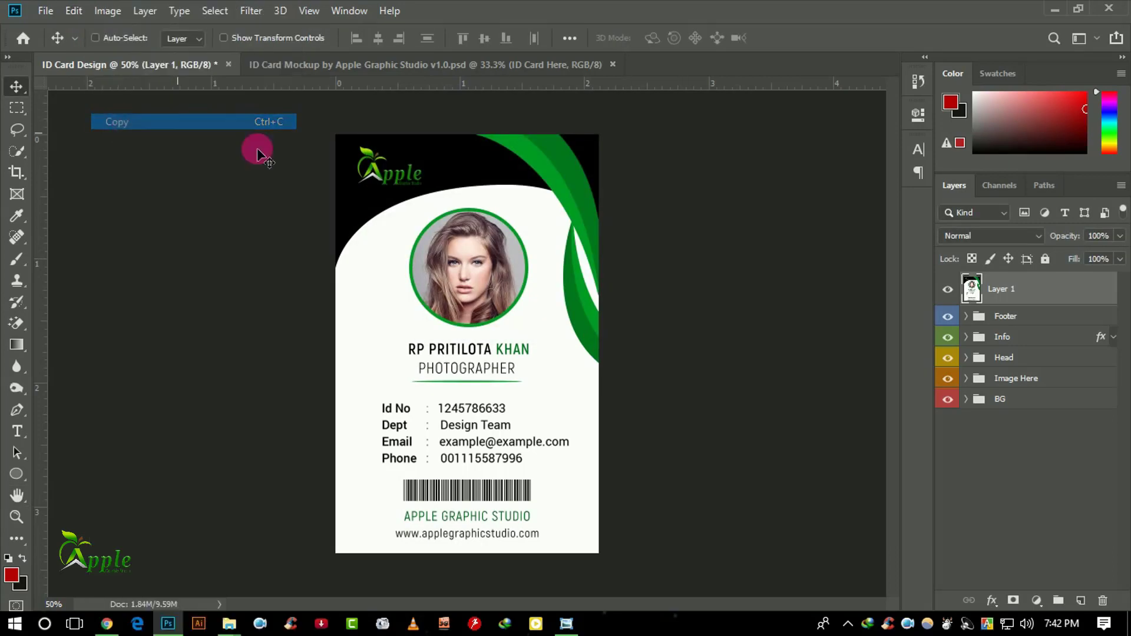
pyautogui.click(408, 65)
# Hide 'Delate this Layer', open the ID Card Here smart object, and paste the green card.
pyautogui.click(947, 287)
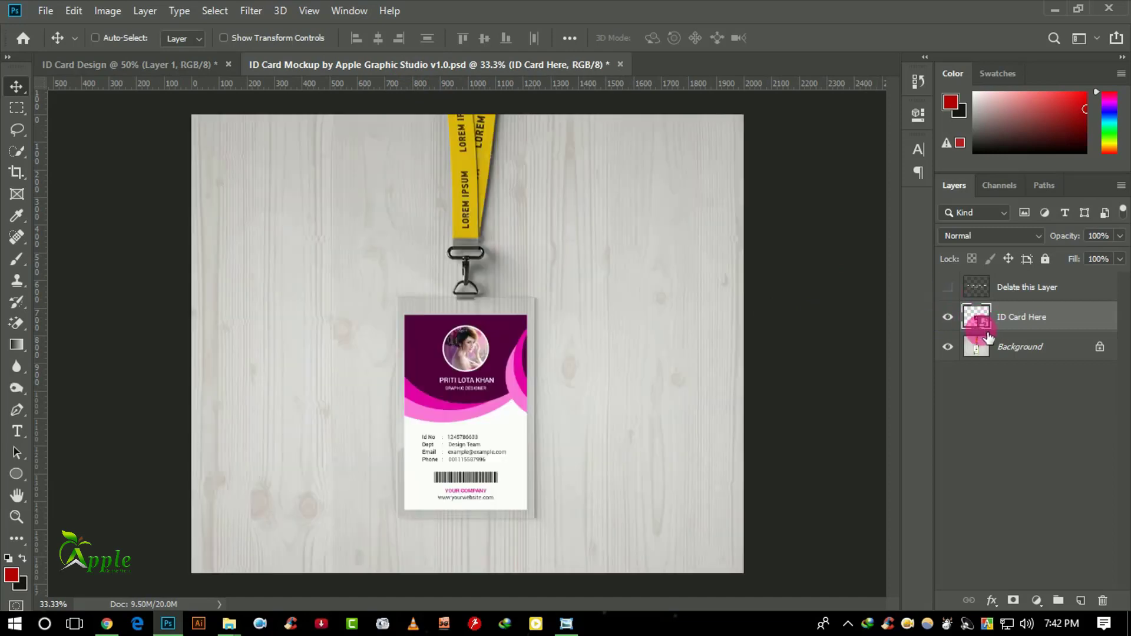
pyautogui.doubleClick(981, 323)
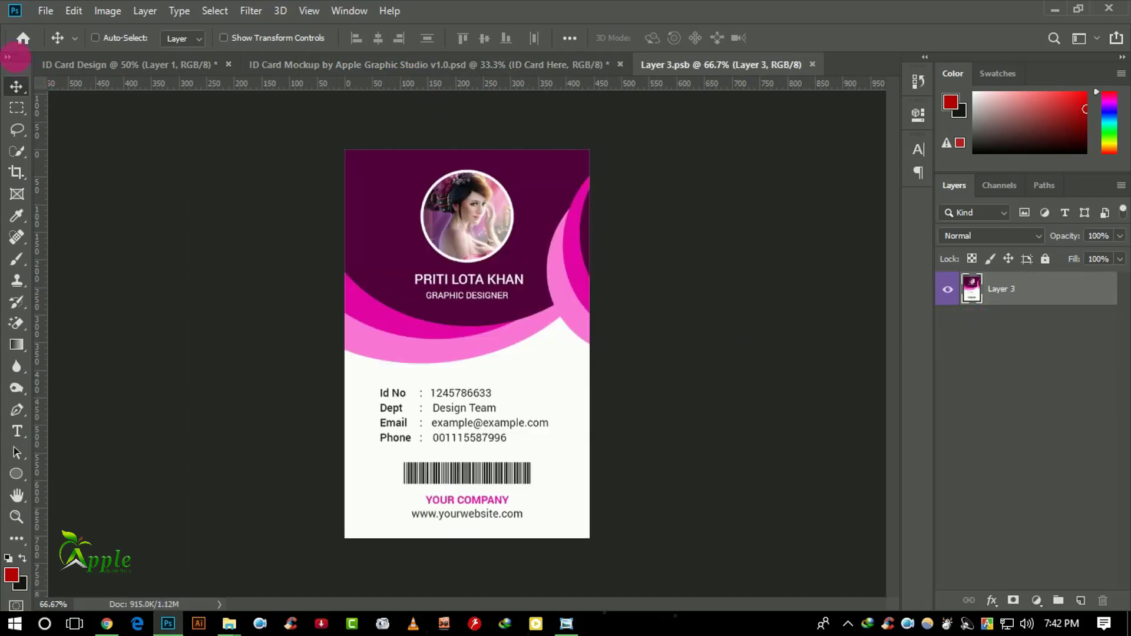
pyautogui.click(72, 11)
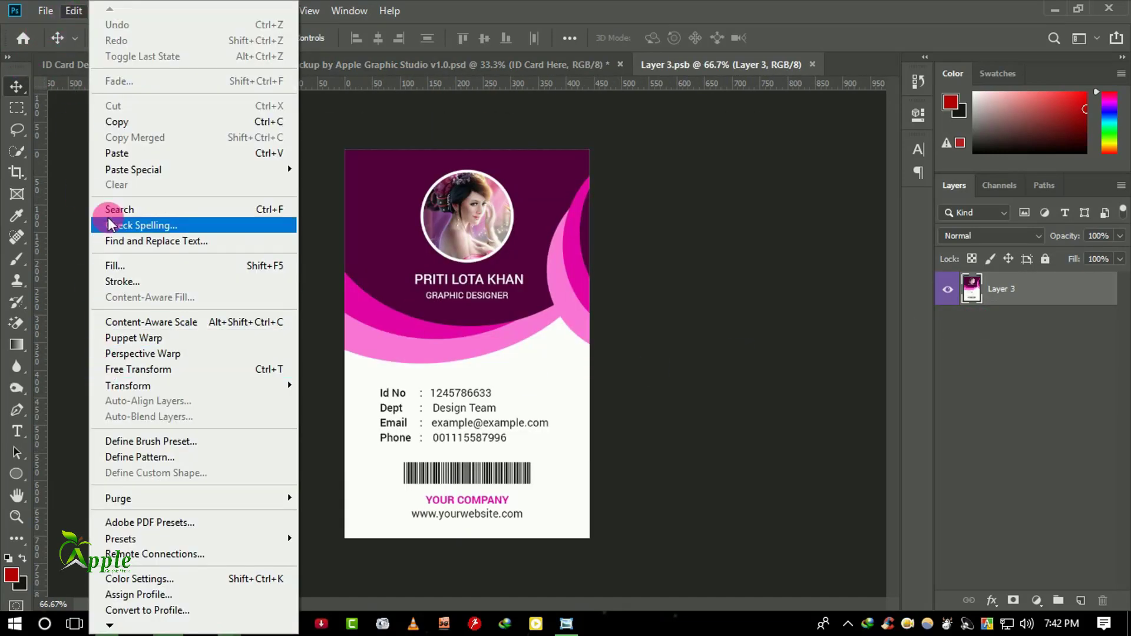
pyautogui.click(113, 153)
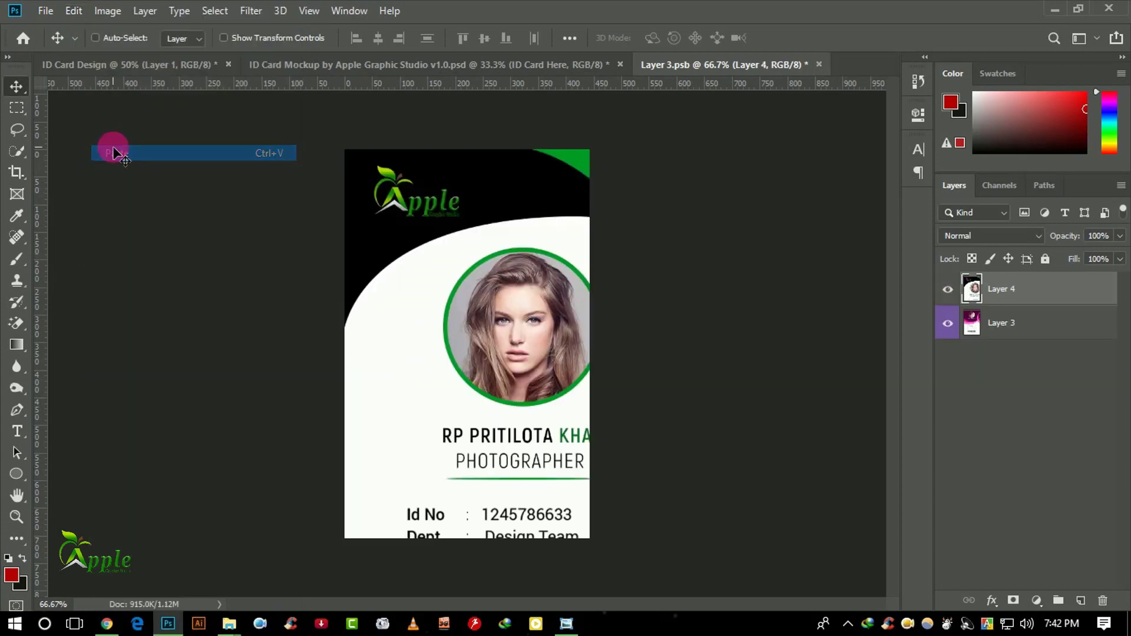
# Free Transform the pasted card to cover the placeholder card area.
pyautogui.click(76, 17)
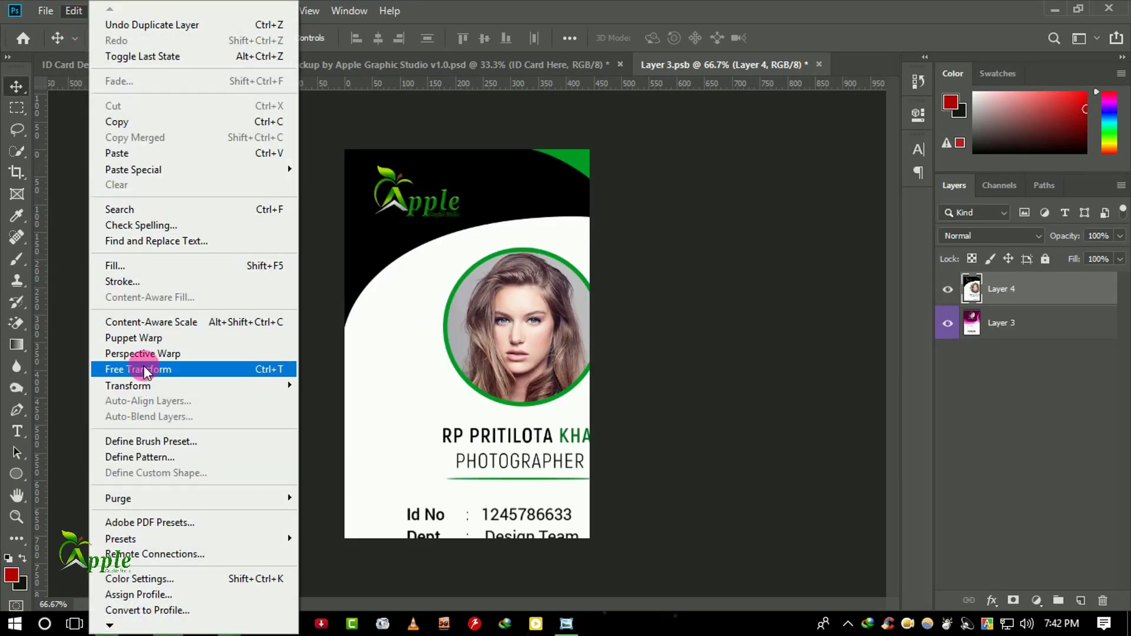
pyautogui.click(137, 370)
pyautogui.hotkey('ctrl', '-')
pyautogui.hotkey('ctrl', '-')
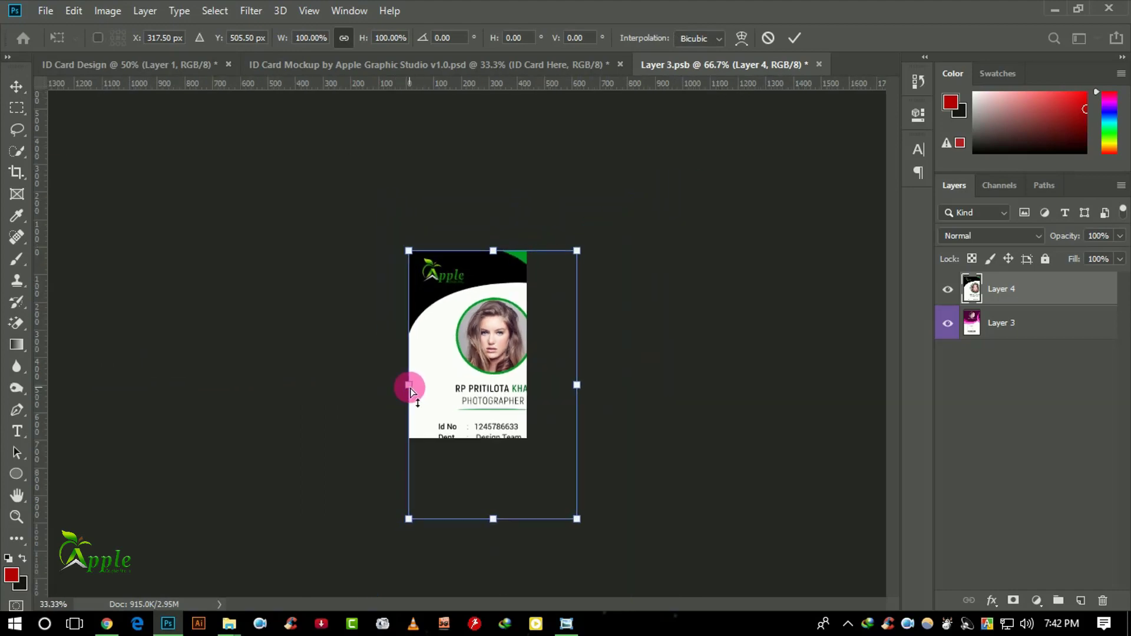
pyautogui.hotkey('ctrl', '-')
pyautogui.moveTo(553, 480); pyautogui.dragTo(512, 422)
pyautogui.hotkey('ctrl', '+')
pyautogui.hotkey('ctrl', '+')
pyautogui.hotkey('ctrl', '+')
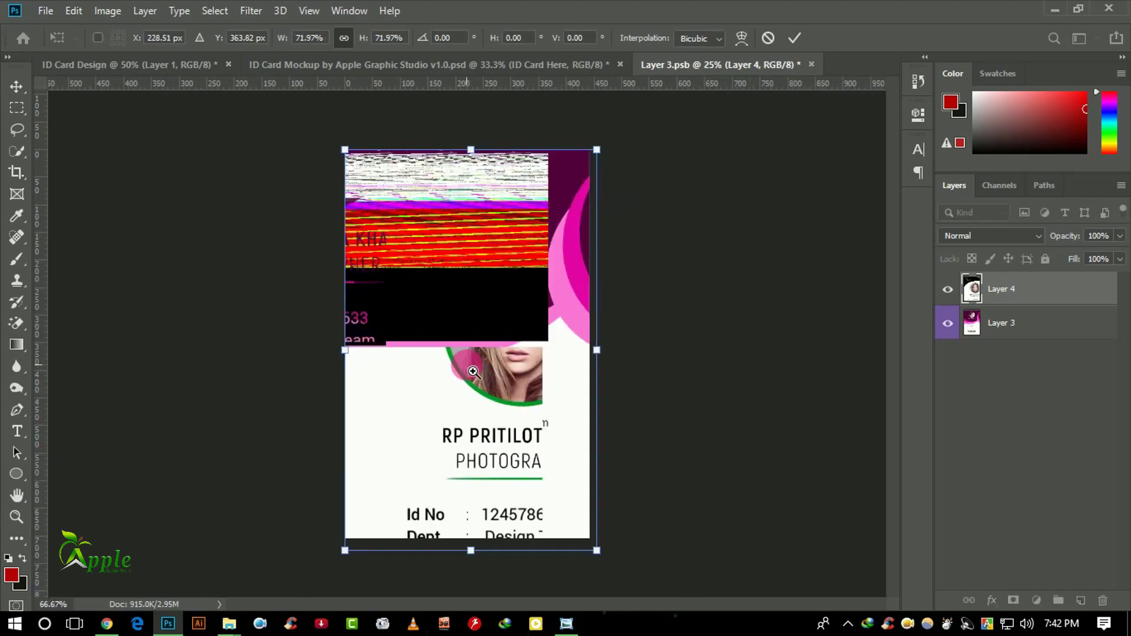
pyautogui.hotkey('ctrl', '+')
pyautogui.moveTo(556, 500); pyautogui.dragTo(560, 373)
pyautogui.scroll(2, 648, 500)
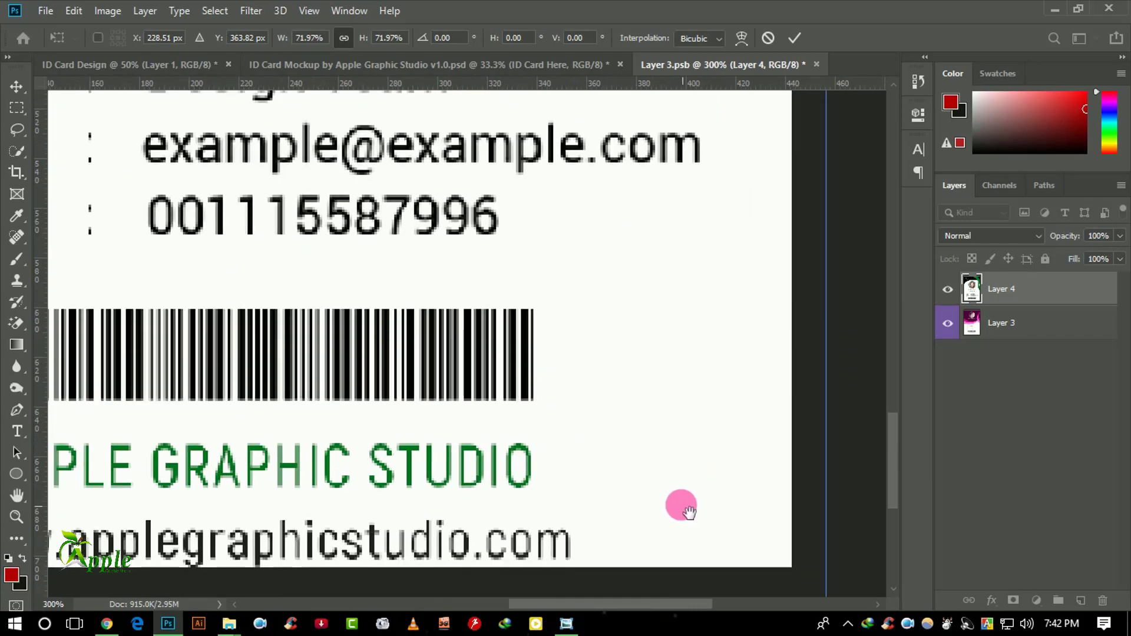
pyautogui.moveTo(737, 510); pyautogui.dragTo(724, 465)
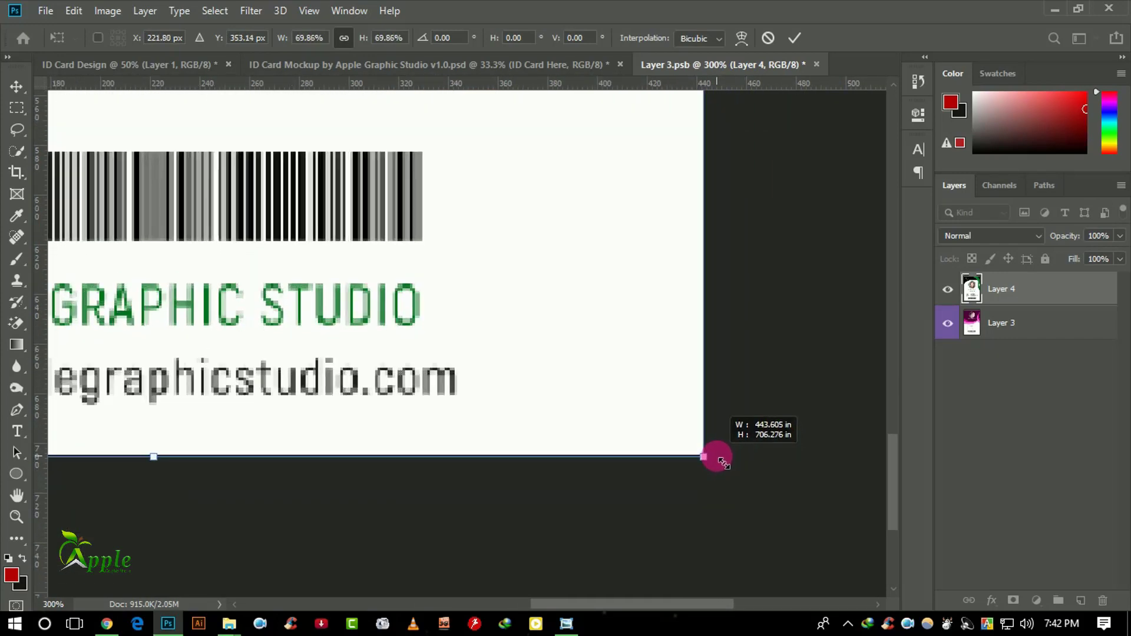
pyautogui.click(794, 37)
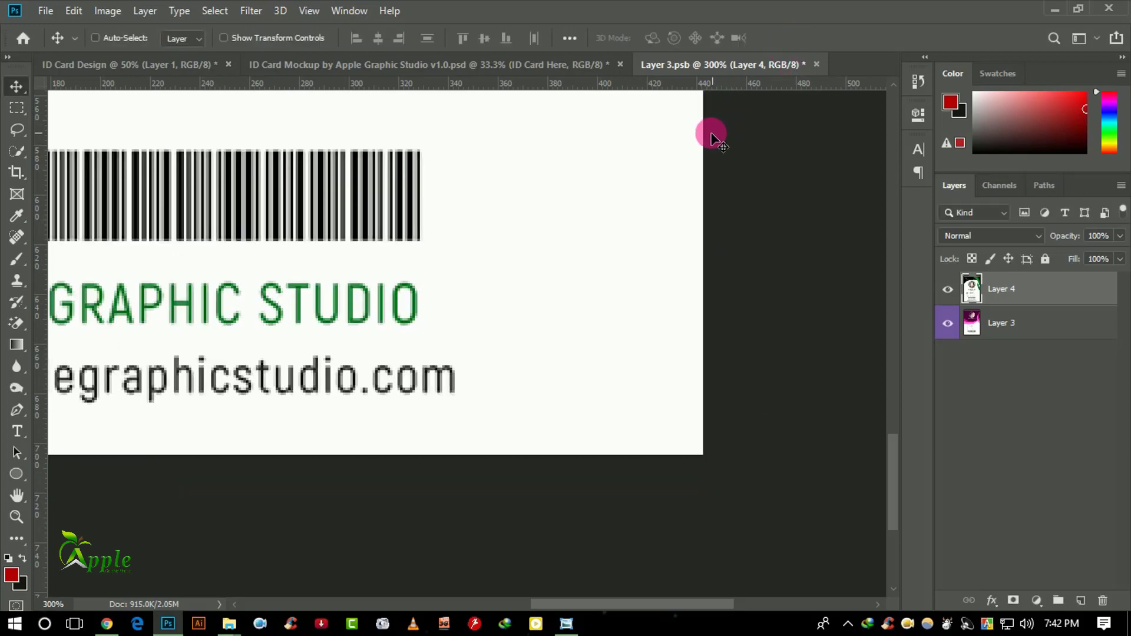
pyautogui.hotkey('ctrl', '-')
pyautogui.hotkey('ctrl', '-')
pyautogui.hotkey('ctrl', '-')
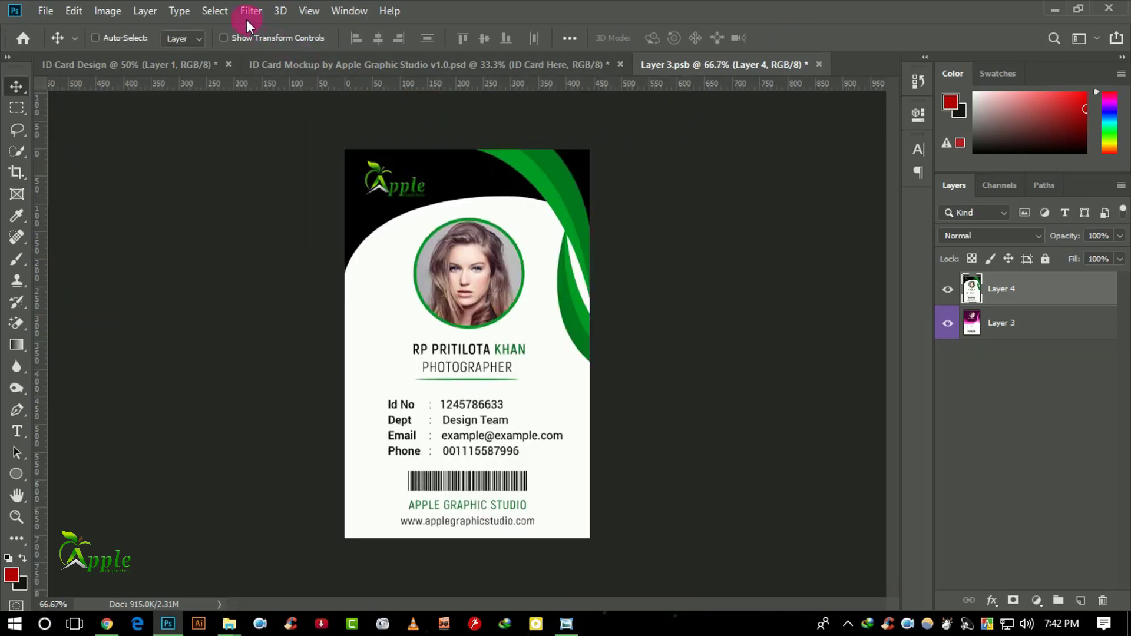
# Select all and deselect, then close Layer 3.psb and save its changes.
pyautogui.click(214, 10)
pyautogui.click(224, 26)
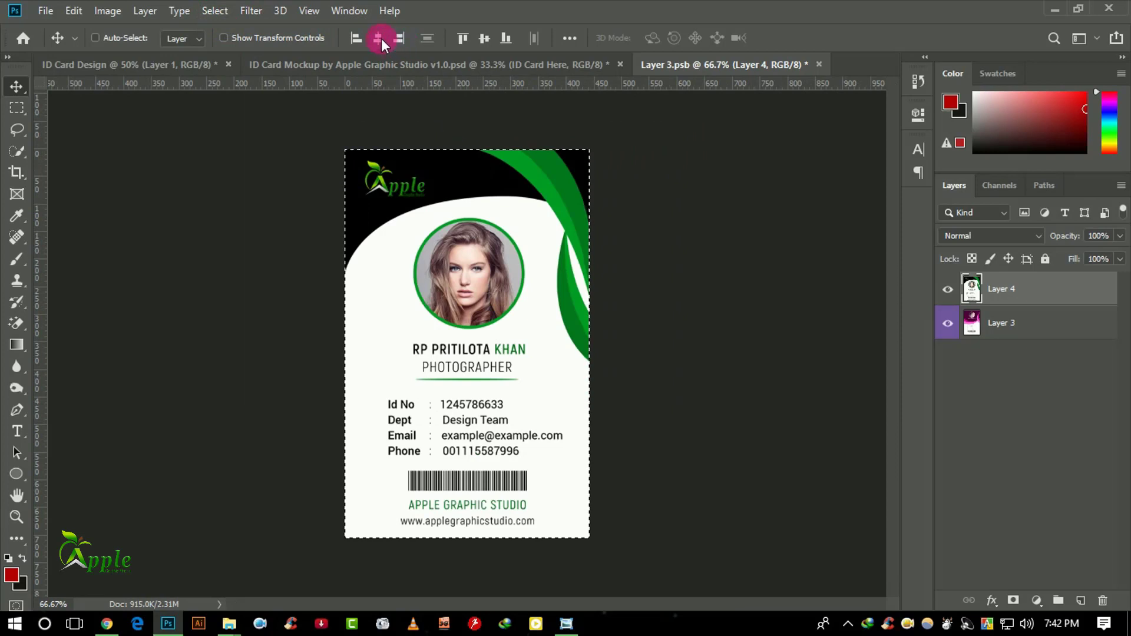
pyautogui.click(222, 11)
pyautogui.click(238, 45)
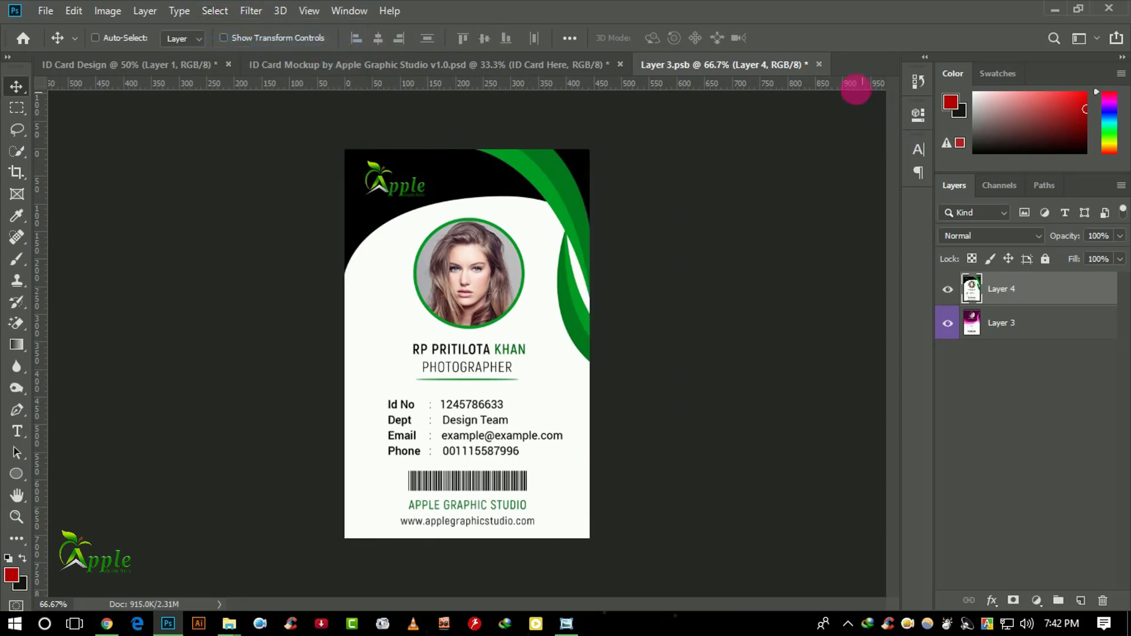
pyautogui.click(819, 65)
pyautogui.click(498, 244)
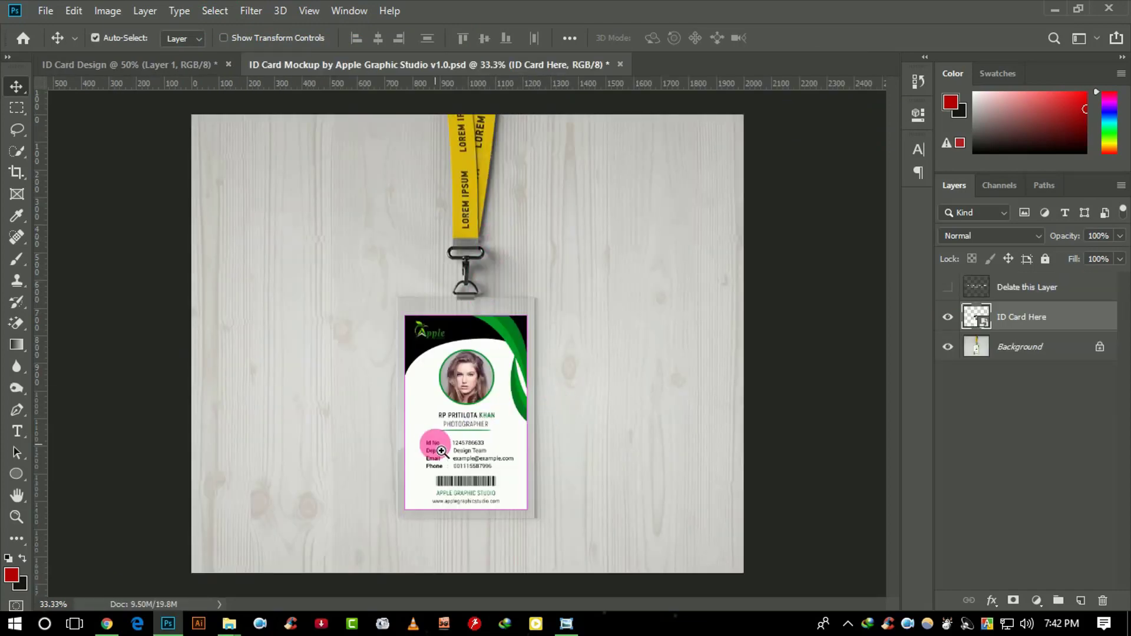
# Zoom in to check the green card on the lanyard mockup, then zoom out.
pyautogui.keyDown('ctrl'); pyautogui.click(441, 451); pyautogui.keyUp('ctrl')
pyautogui.moveTo(449, 369); pyautogui.dragTo(470, 419)
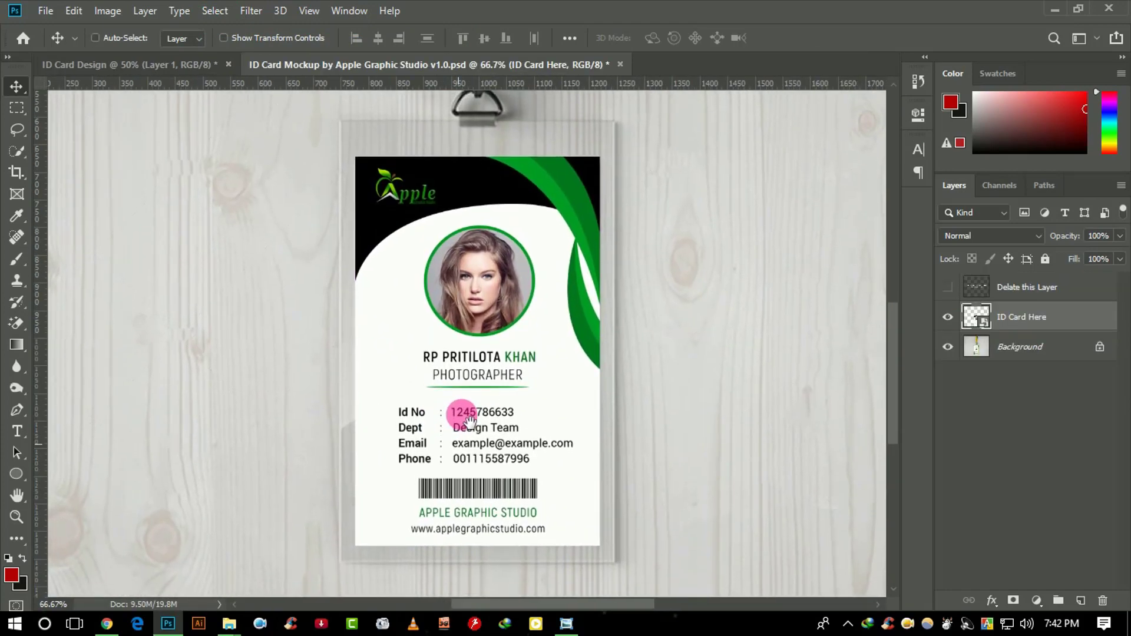
pyautogui.hotkey('ctrl', '-')
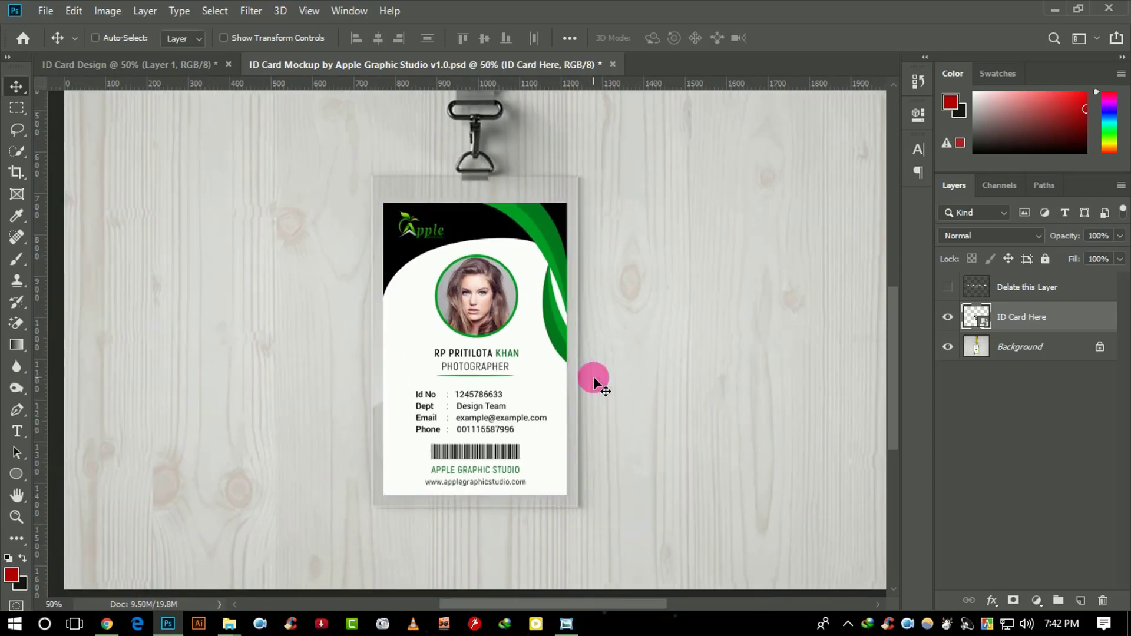